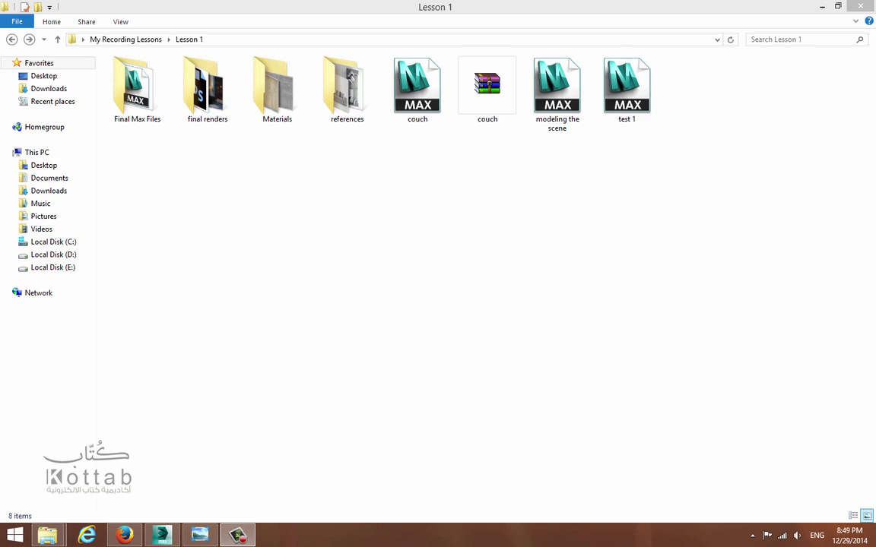
View the finished render "shot 1 after" from the final renders folder, and close the picture.
double_click(207, 87)
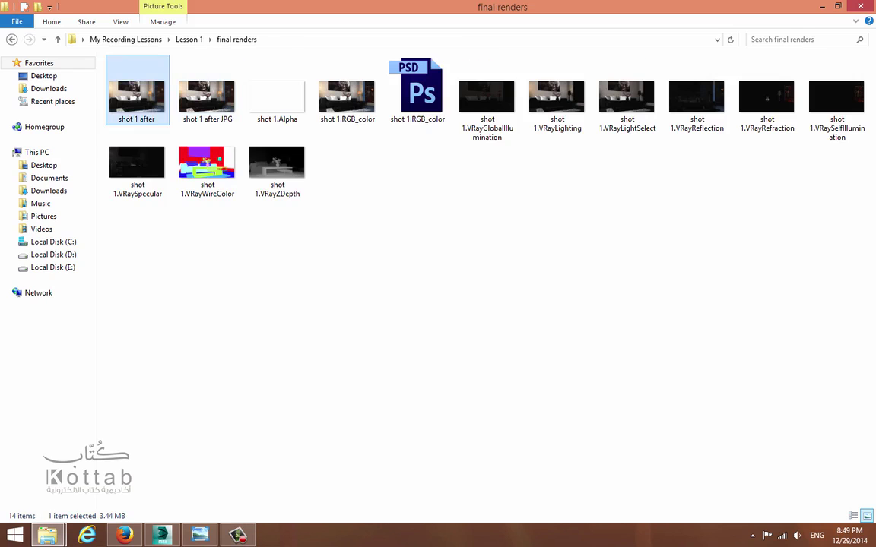
double_click(138, 91)
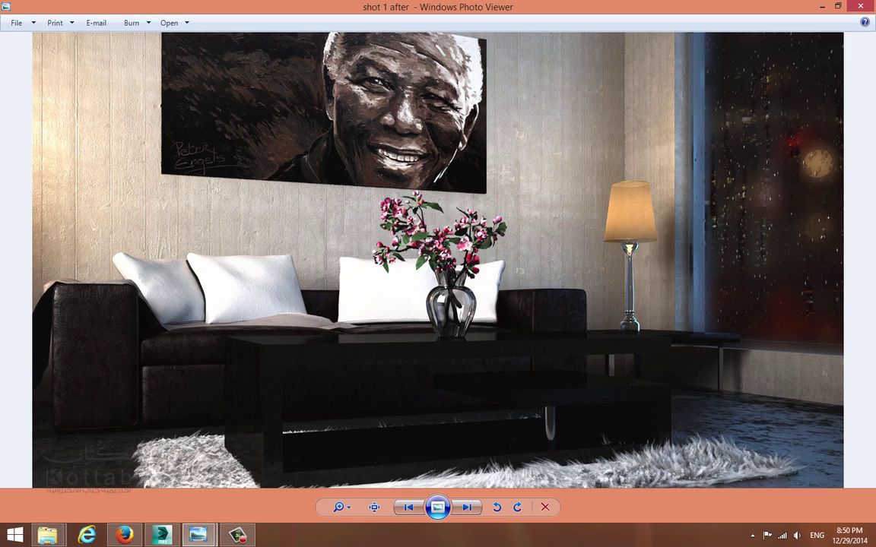
left_click(860, 6)
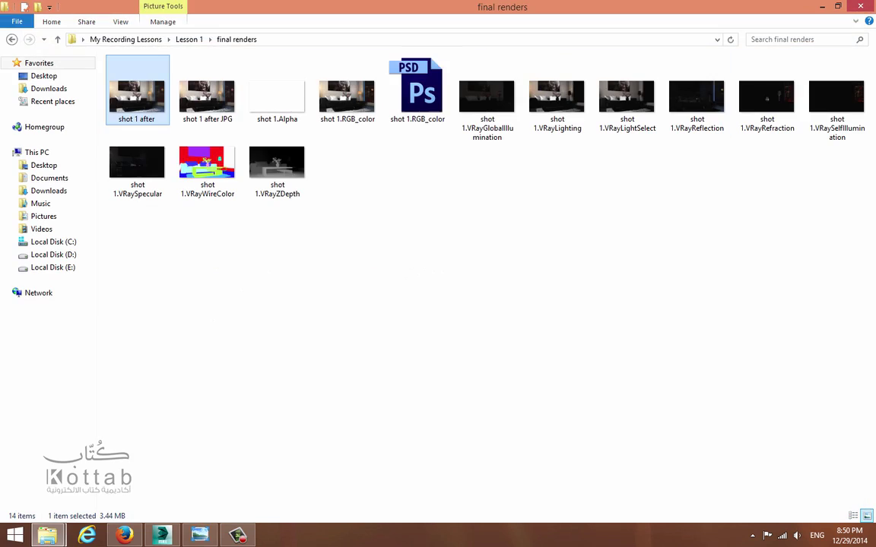
Switch to 3ds Max, maximize the Perspective viewport and check the assigned renderer in Render Setup.
left_click(162, 535)
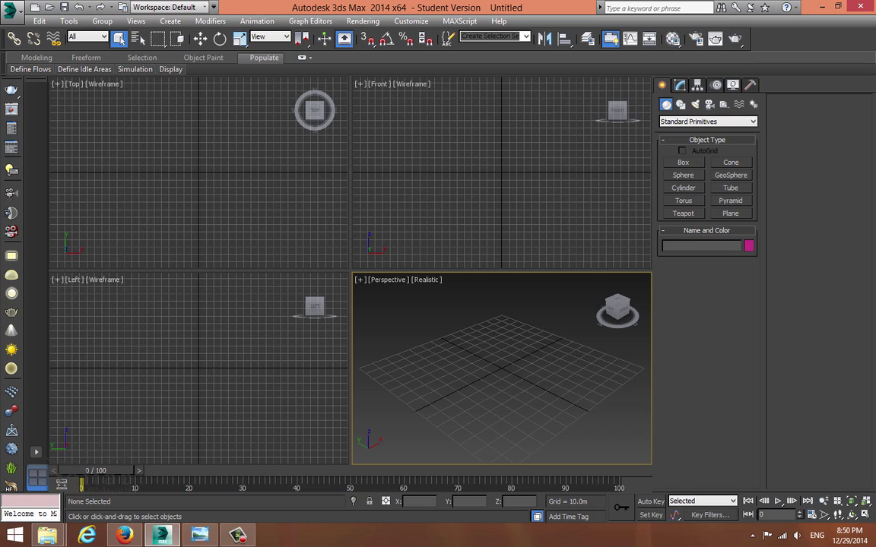
key("alt+w")
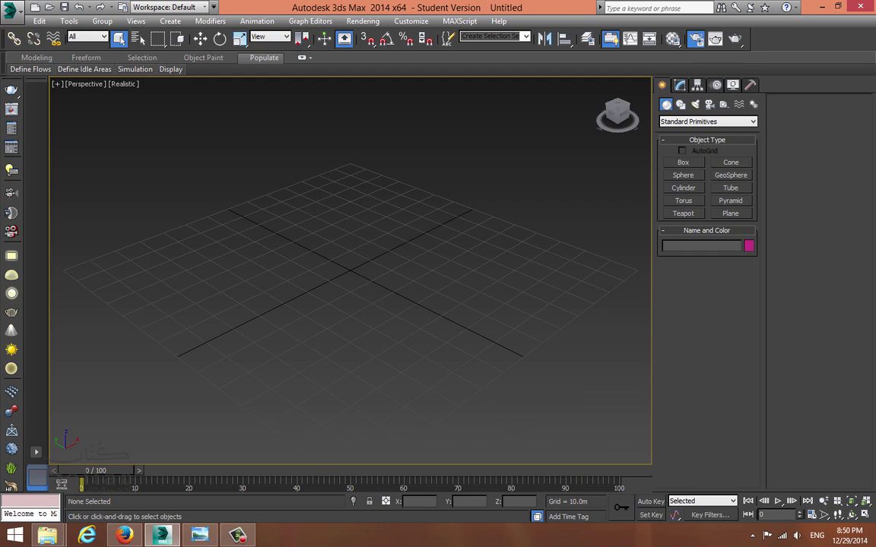
left_click(696, 39)
scroll(196, 281, "down", 3)
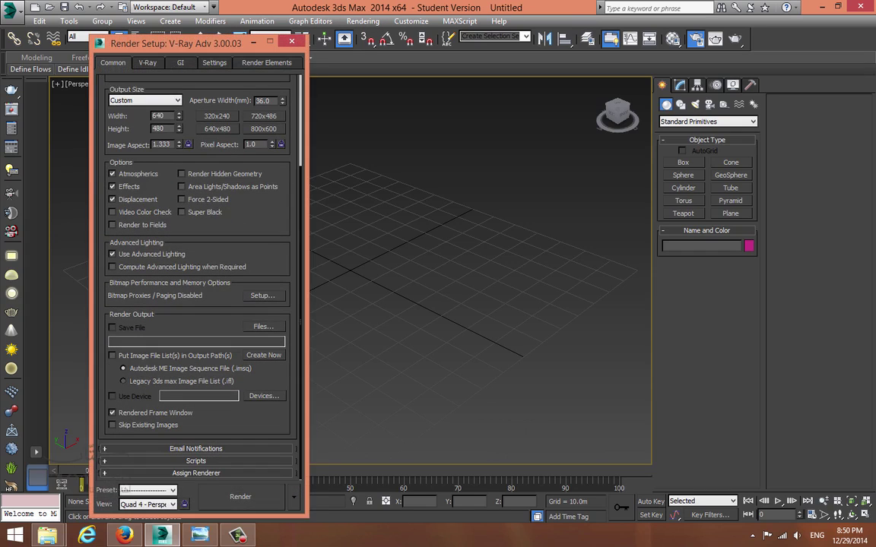
left_click(196, 473)
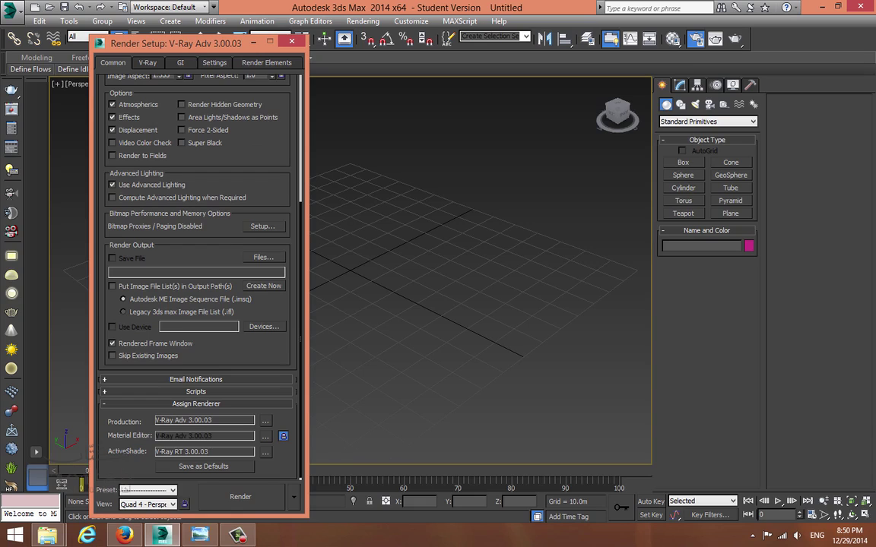
left_click(292, 42)
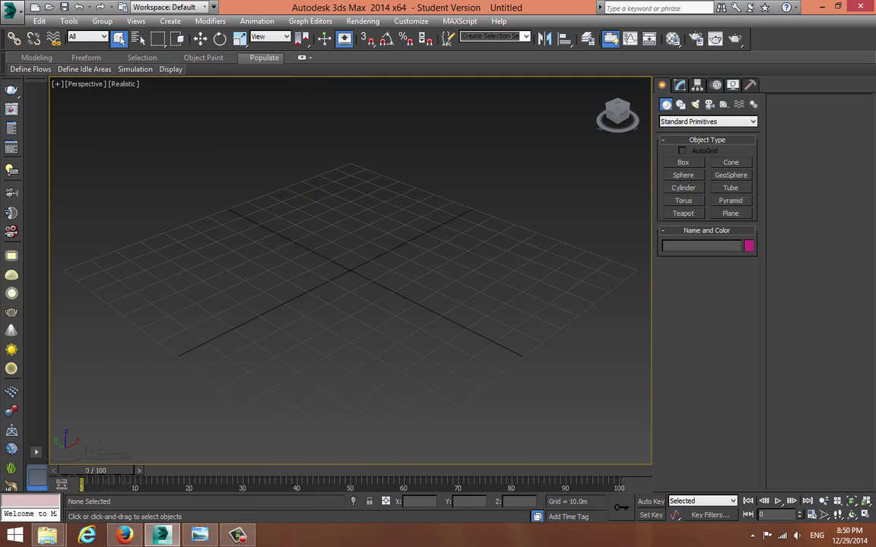
Create a box on the Perspective grid with a length of 5 m, a width of 5 m and a height of 3 m.
left_click(683, 163)
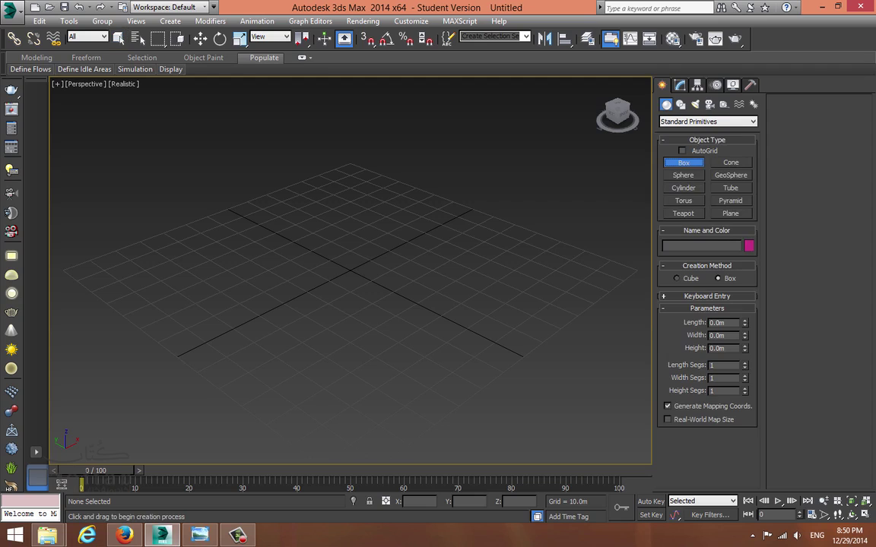
left_click_drag(326, 223, 373, 337)
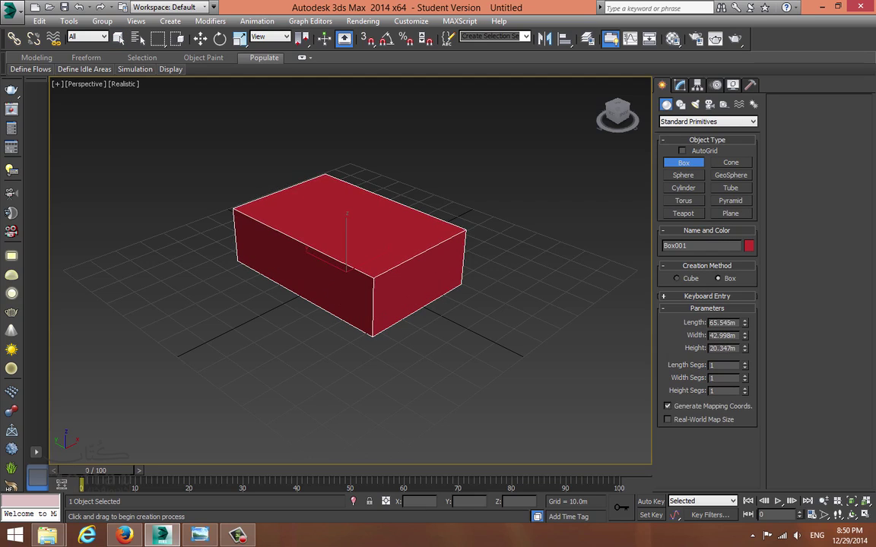
left_click_drag(736, 323, 708, 323)
type("5")
key("Return")
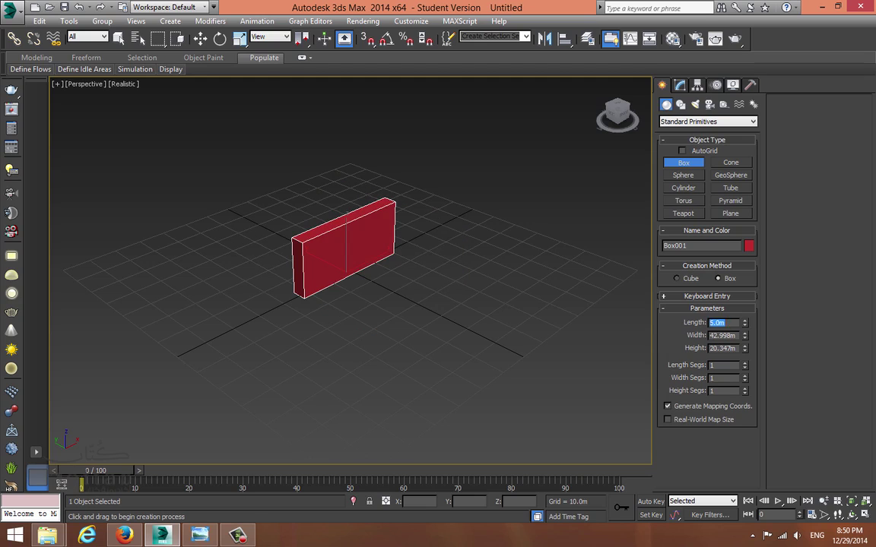
key("Tab")
type("5")
key("Tab")
type("5")
key("Return")
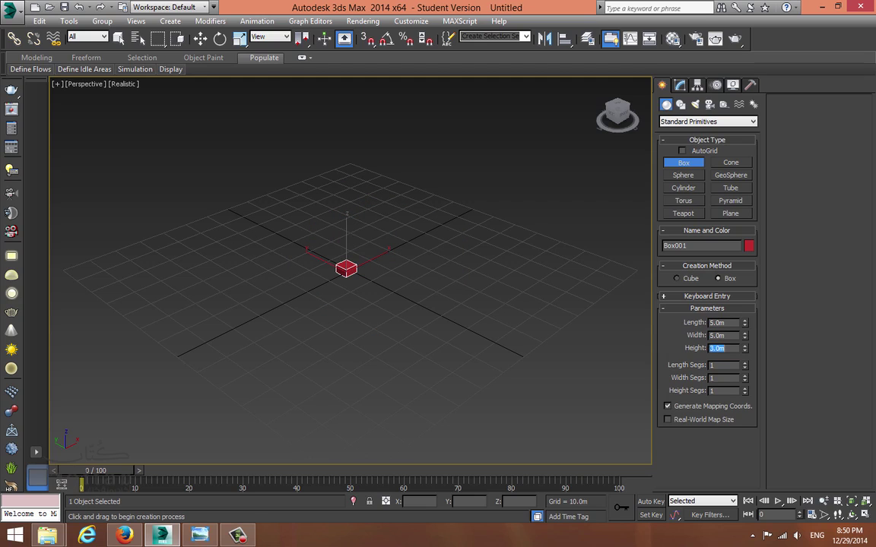
Move the box along X in the Top viewport to about X 0.05 m, close to the origin.
key("alt+w")
right_click(274, 205)
key("alt+w")
scroll(347, 269, "up", 12)
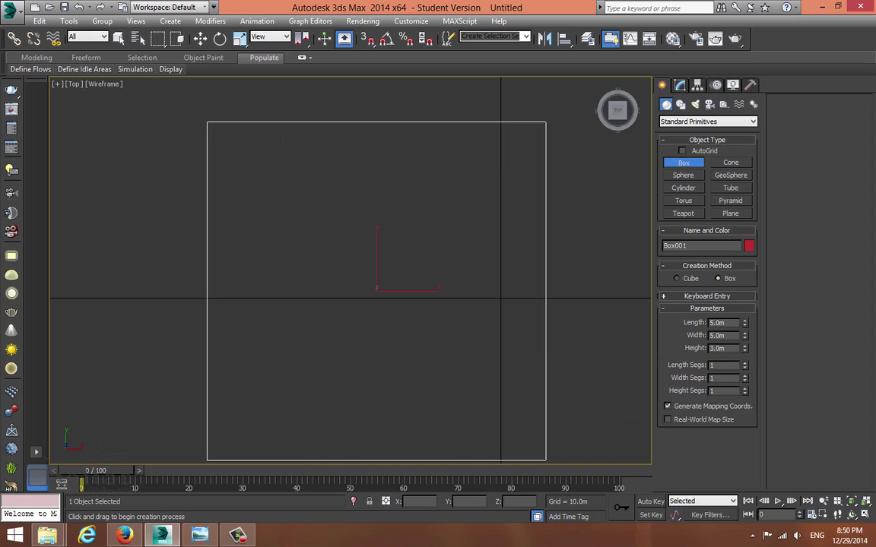
right_click(348, 270)
scroll(380, 274, "down", 2)
middle_click_drag(380, 274, 281, 253)
key("w")
left_click_drag(308, 263, 398, 263)
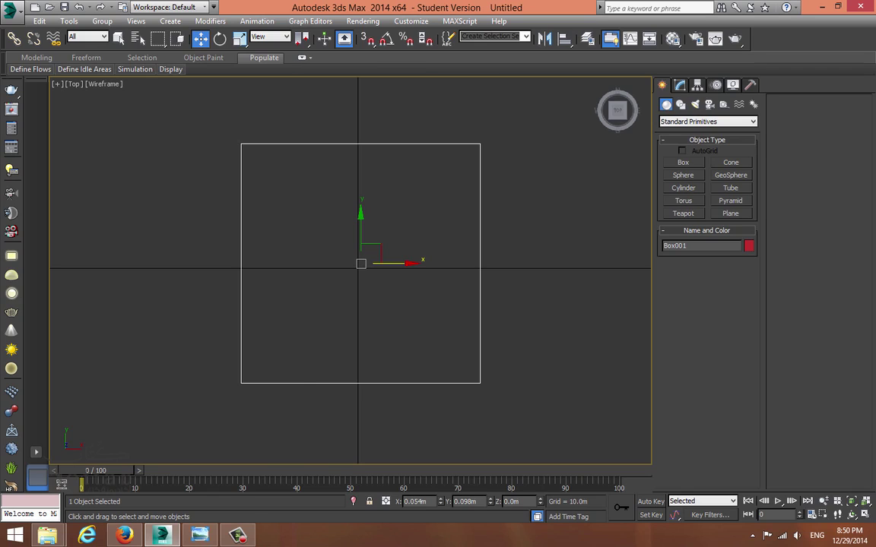
Recolor the box green and convert it to an Editable Poly.
key("alt+w")
right_click(472, 342)
key("alt+w")
key("z")
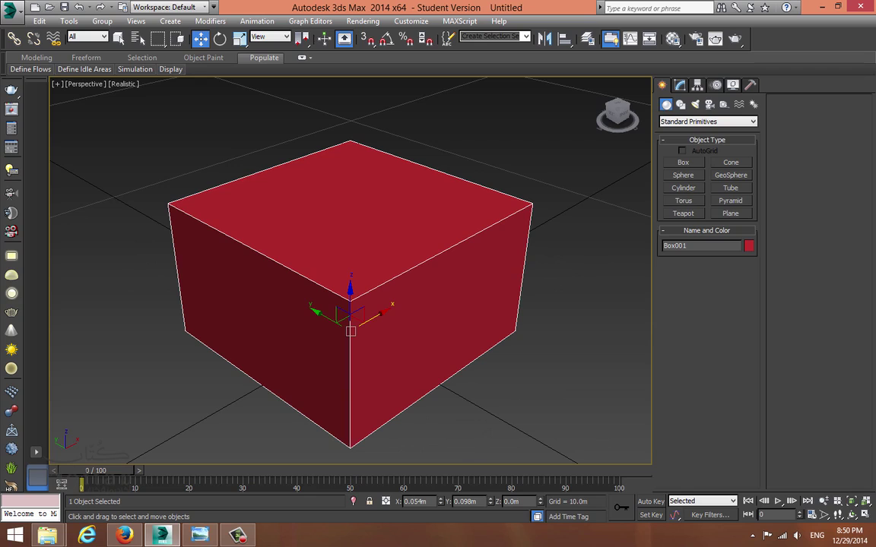
left_click(749, 246)
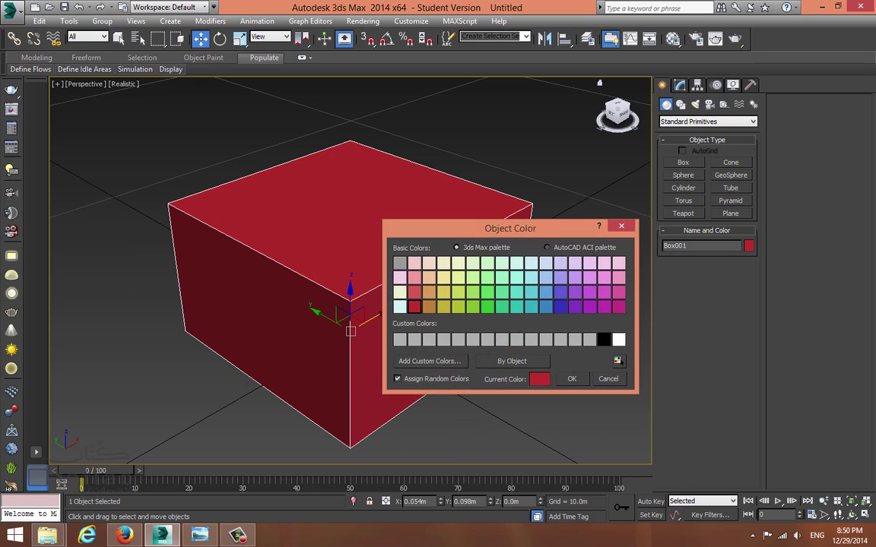
left_click(487, 308)
left_click(571, 379)
right_click(413, 264)
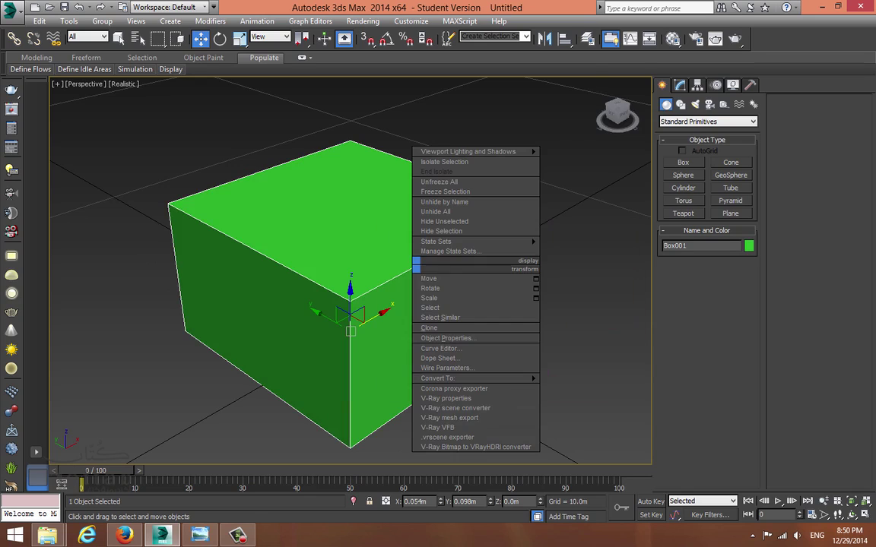
mouse_move(476, 379)
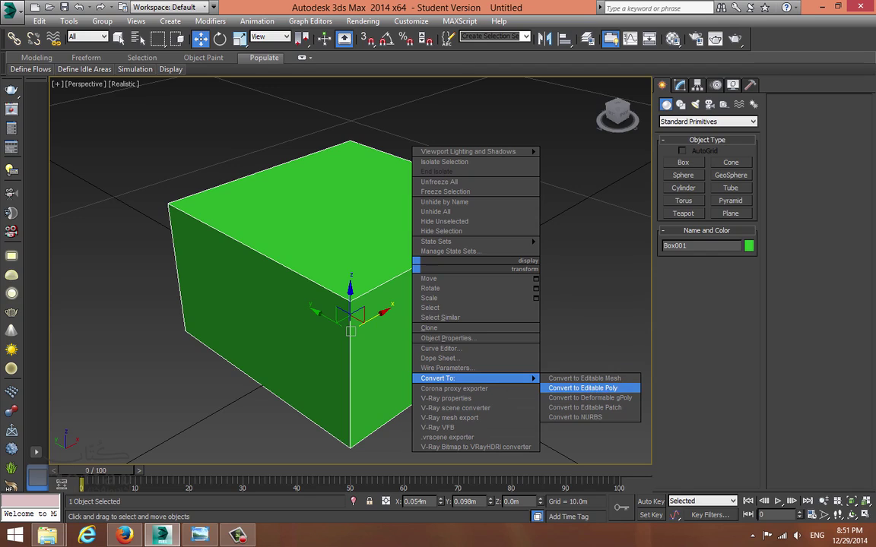
left_click(583, 388)
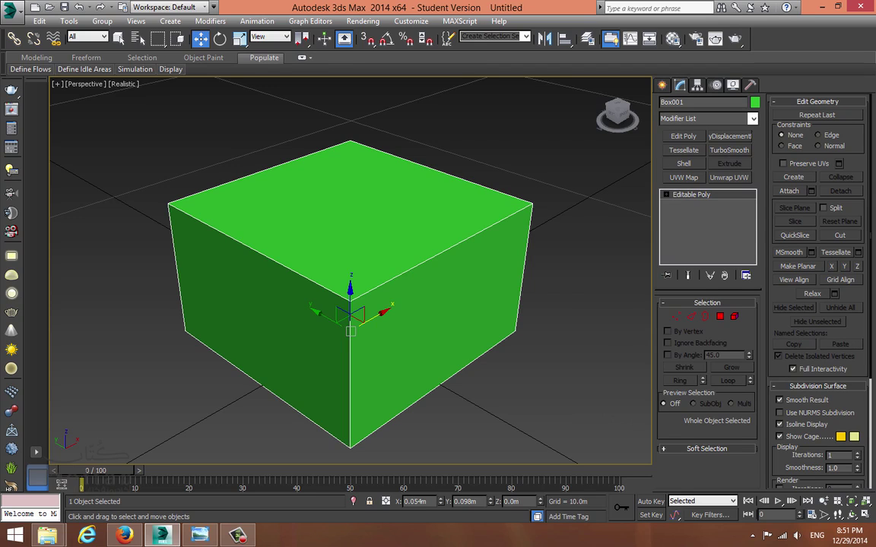
Delete the top and bottom polygons of the box, leaving only its four side walls.
left_click(720, 316)
left_click(358, 207)
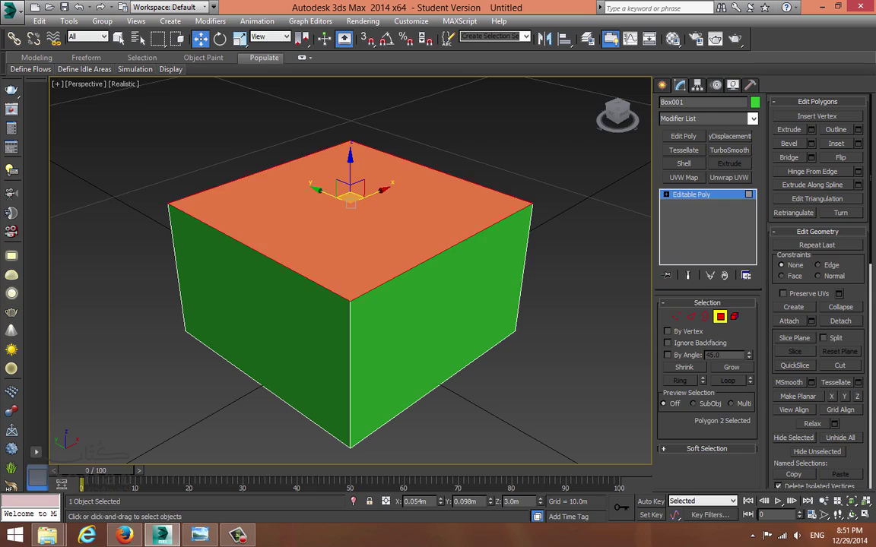
middle_click_drag(358, 207, 352, 106, "alt")
left_click(352, 327, "ctrl")
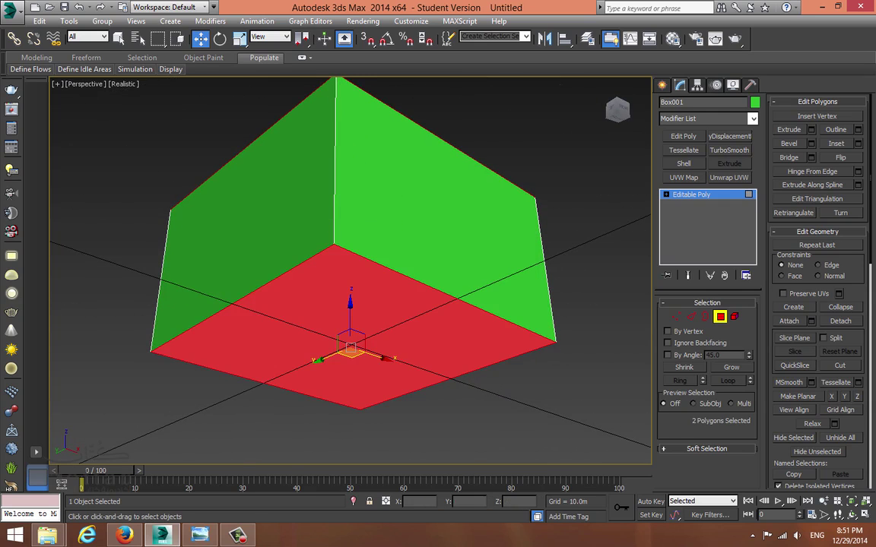
key("Delete")
middle_click_drag(352, 304, 352, 406, "alt")
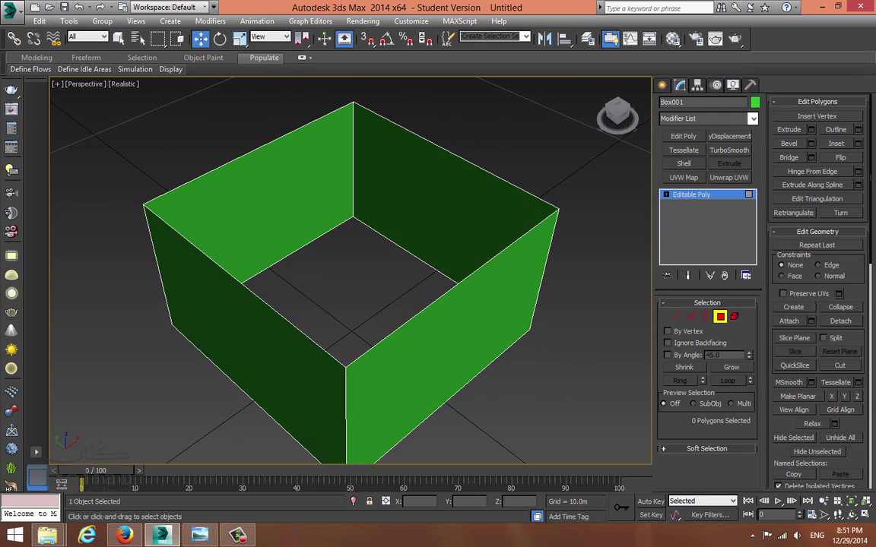
left_click(720, 317)
Add a Shell modifier to the walls and set its outer amount to 0.3 m.
left_click(683, 163)
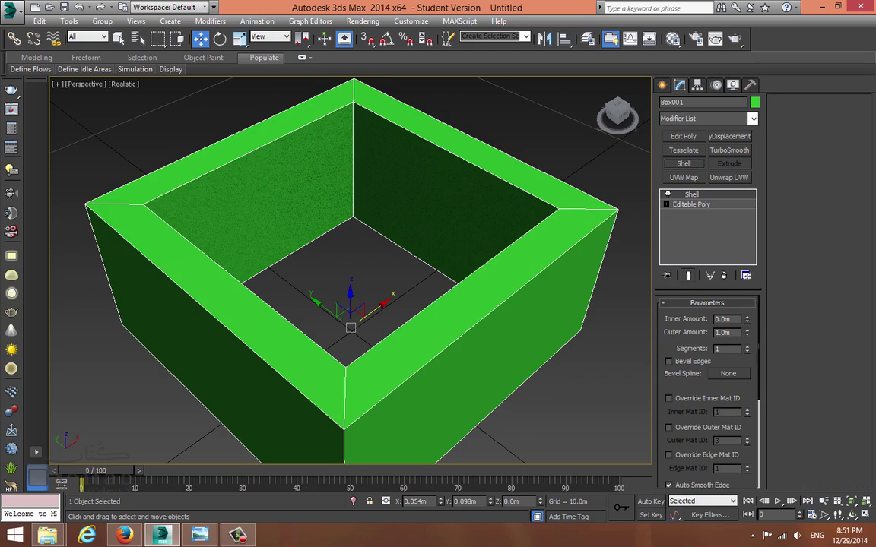
middle_click_drag(364, 304, 414, 305, "alt")
double_click(726, 332)
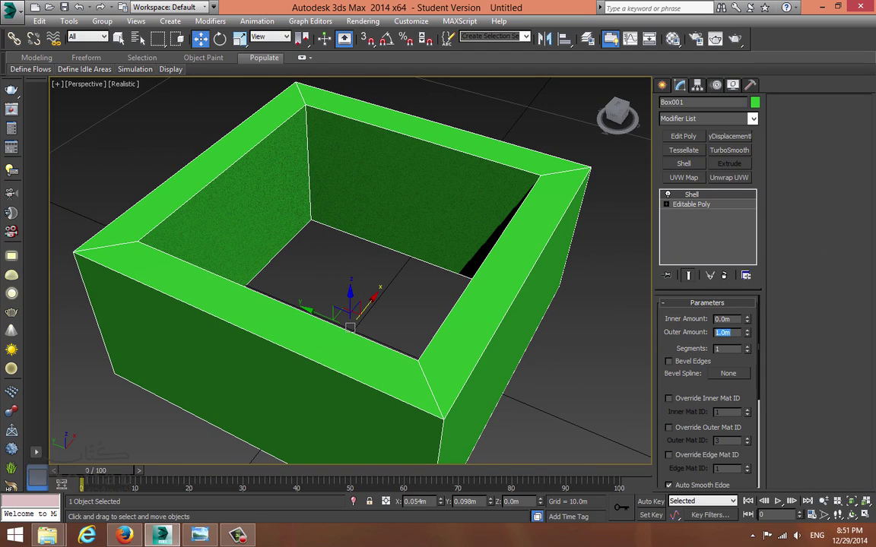
type("0.3")
key("Return")
Change the Perspective viewport's display style from Realistic to Shaded.
middle_click_drag(365, 304, 444, 295, "alt")
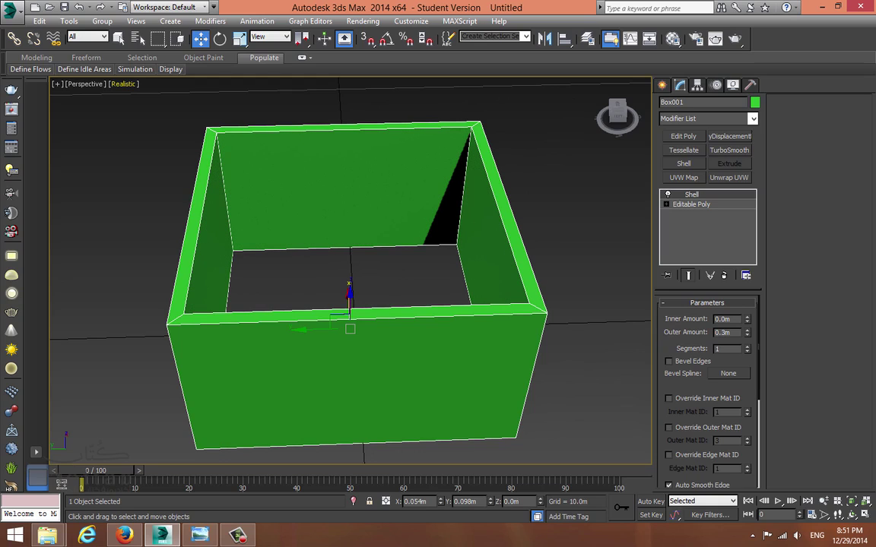
left_click(123, 83)
left_click(152, 112)
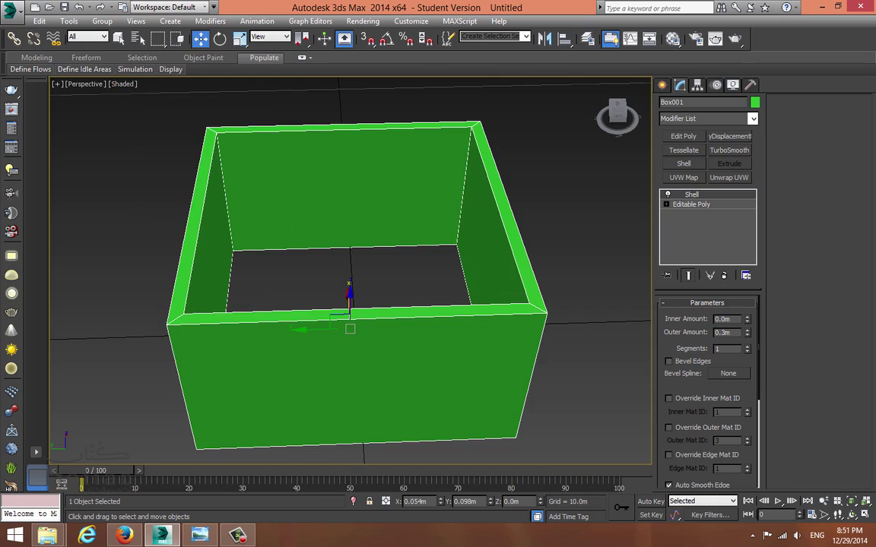
Draw a floor box about 5.44 by 5.41 m over the walls' outer outline in the Top viewport, with a height of 0.15 m.
middle_click_drag(350, 304, 366, 330)
key("alt+w")
middle_click(236, 198)
key("alt+w")
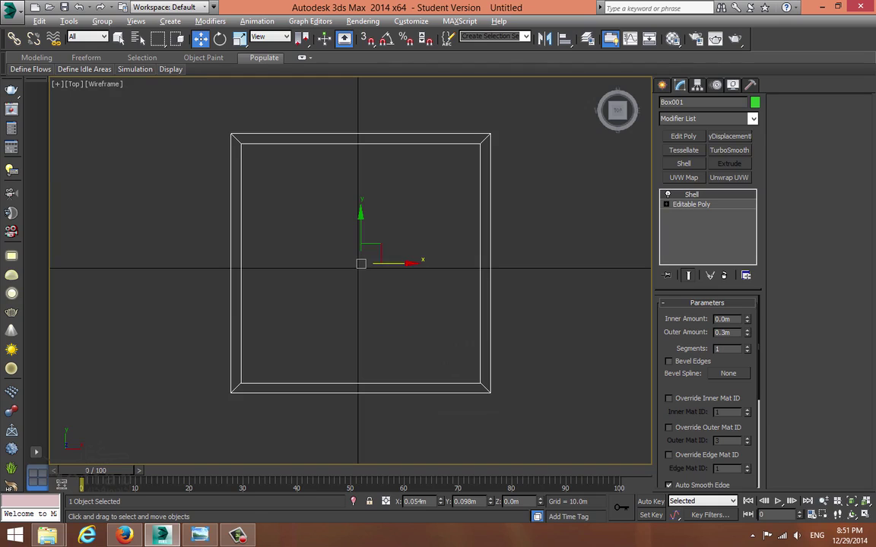
left_click(662, 85)
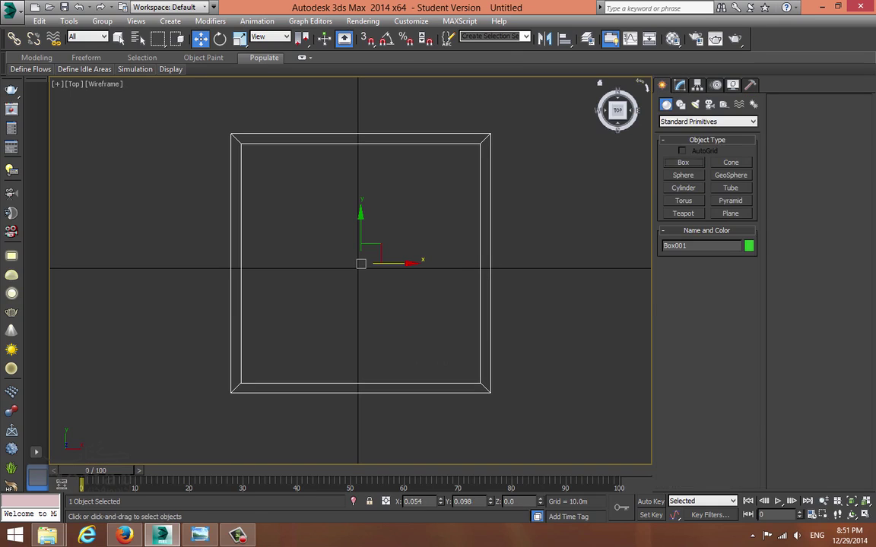
left_click(683, 163)
left_click_drag(231, 133, 490, 393)
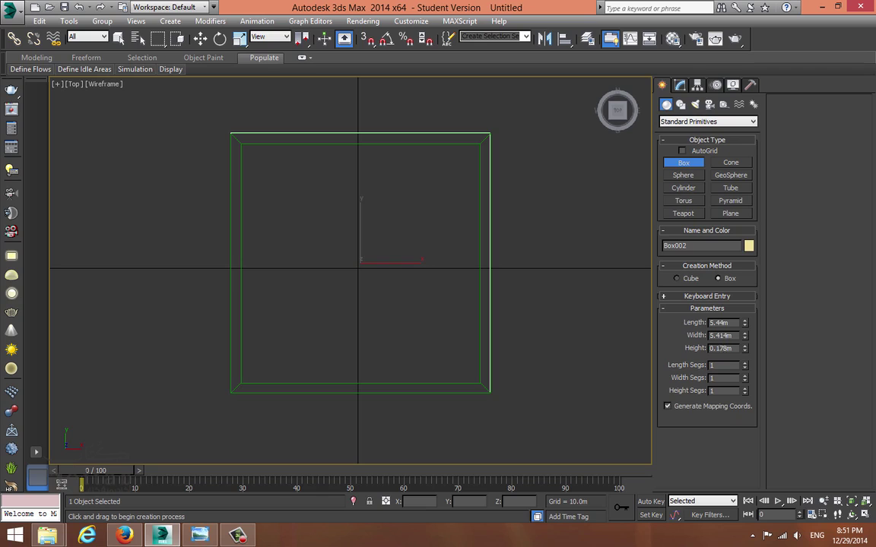
double_click(720, 348)
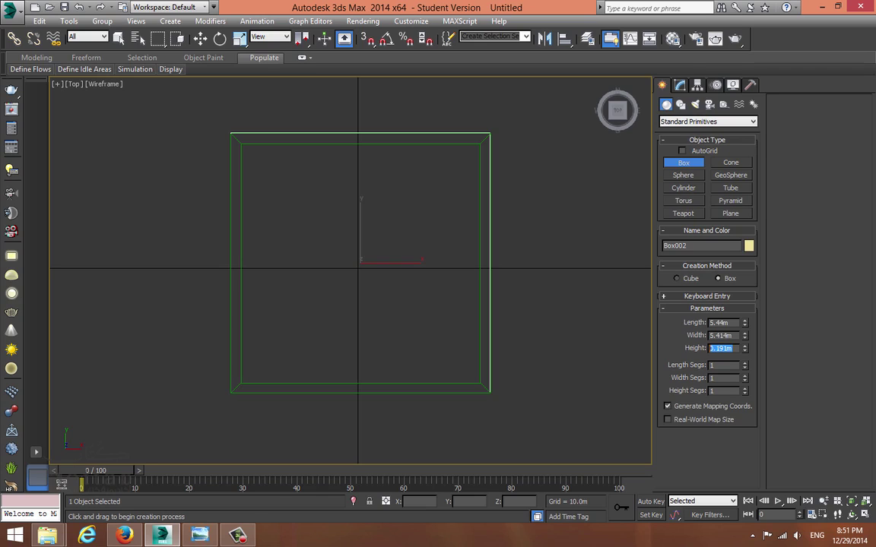
type(".15")
key("Return")
Lower the floor slab to Z -0.15 m in the Front viewport so its upper face meets the base of the walls.
key("alt+w")
middle_click(502, 368)
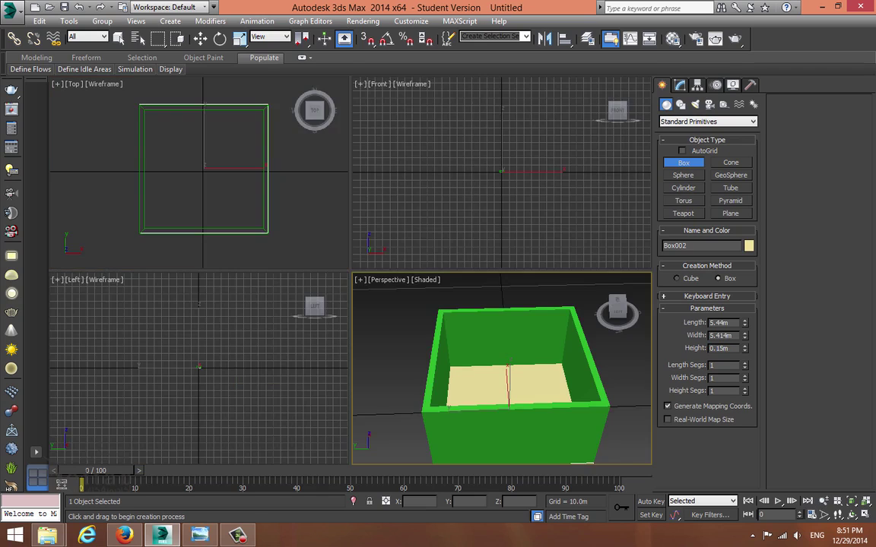
key("alt+w")
key("z")
key("w")
key("alt+w")
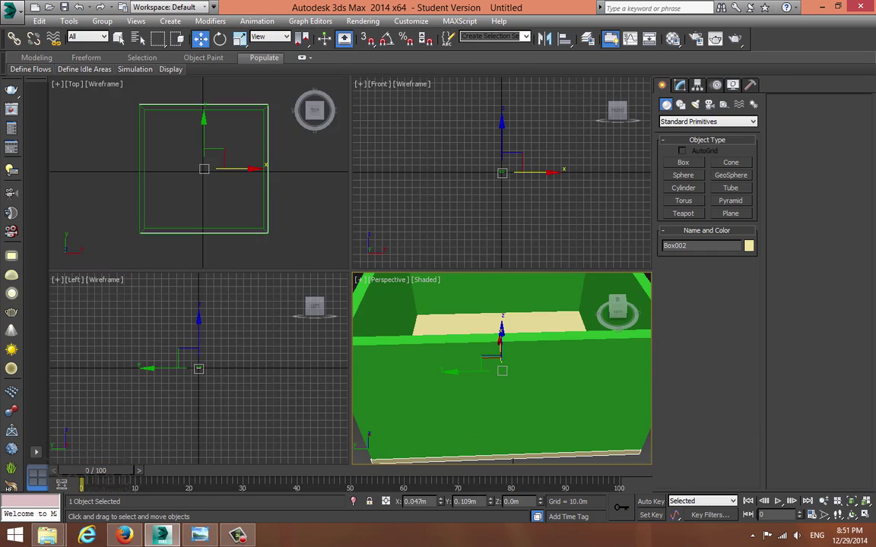
middle_click(502, 172)
key("alt+w")
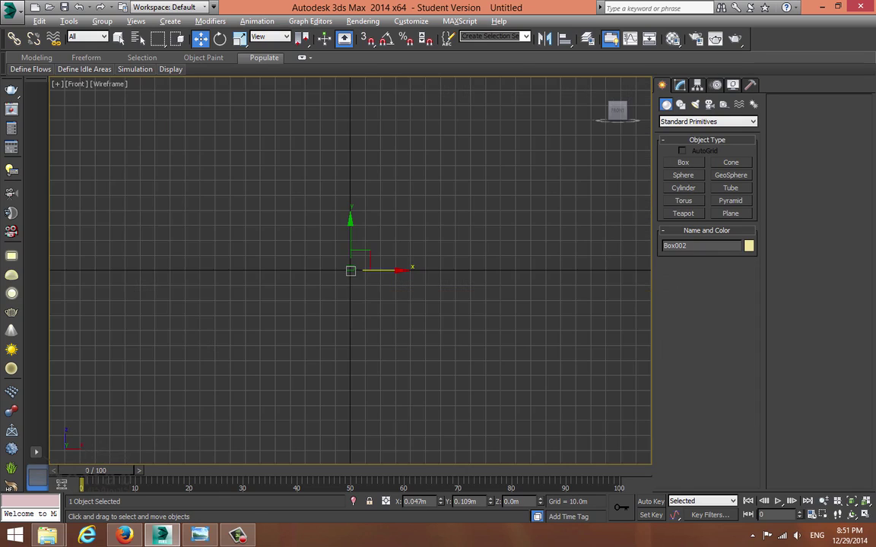
key("z")
scroll(411, 313, "up", 5)
scroll(299, 276, "up", 5)
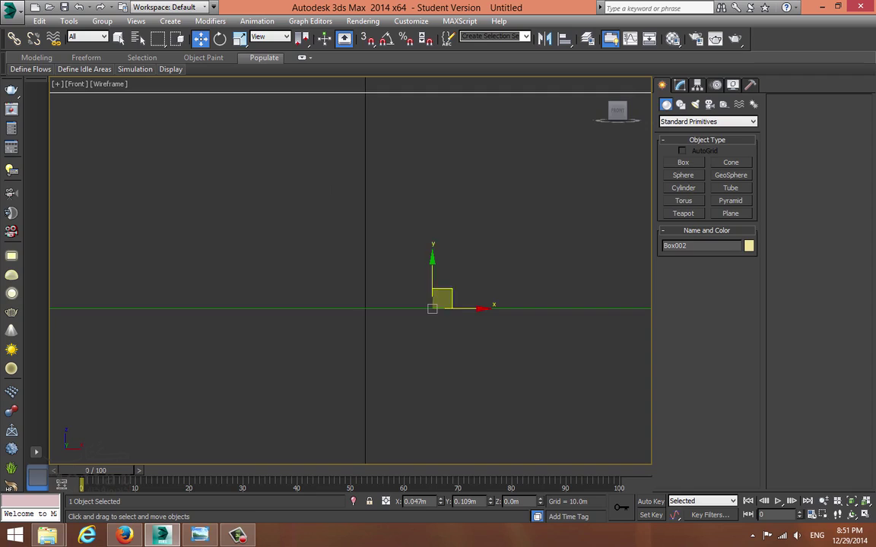
left_click_drag(432, 272, 433, 485)
scroll(440, 339, "up", 5)
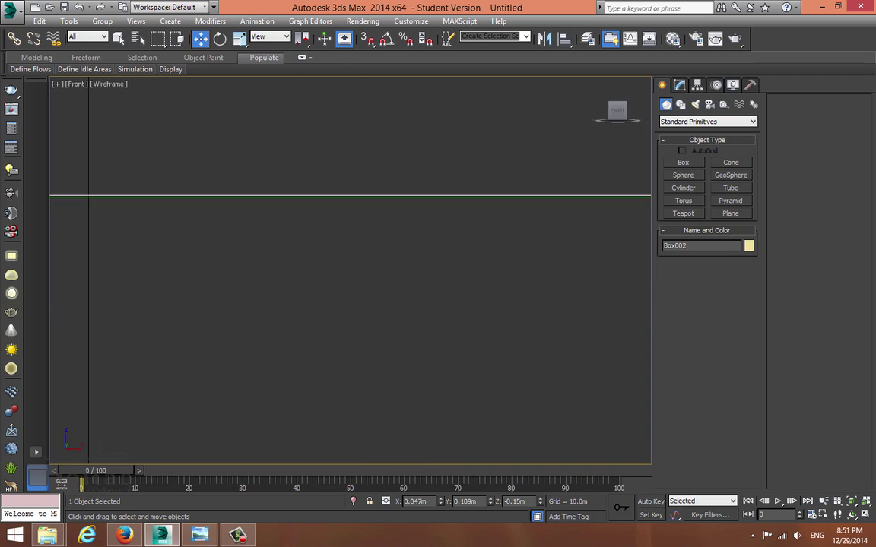
scroll(403, 224, "down", 10)
scroll(395, 384, "down", 5)
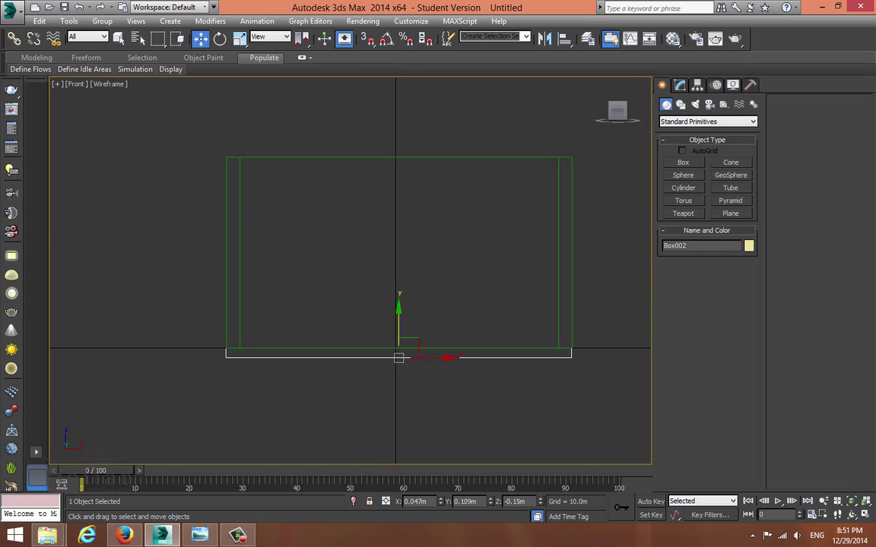
Make one independent copy of the floor slab straight up at the upper edge of the walls as the ceiling.
middle_click_drag(367, 297, 377, 367)
left_click_drag(408, 389, 408, 188, "shift")
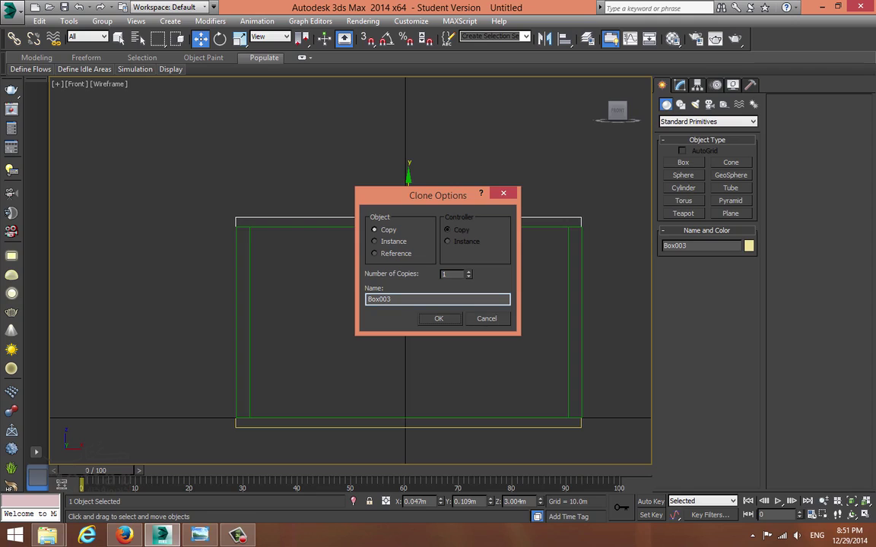
left_click(440, 318)
Align the ceiling slab's underside with the walls' upper edge by moving it vertically to Z 3.0 m.
middle_click_drag(425, 226, 377, 276)
scroll(378, 276, "up", 7)
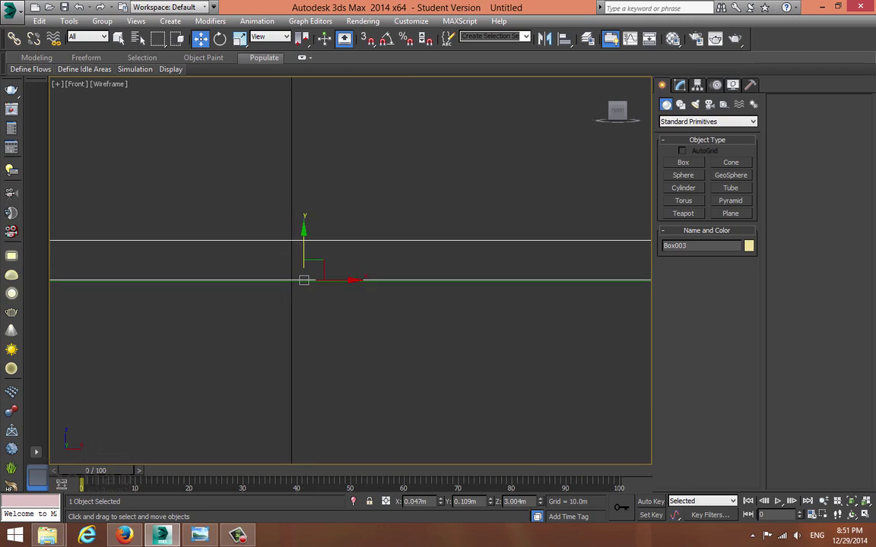
scroll(302, 278, "up", 10)
left_click_drag(398, 266, 397, 318)
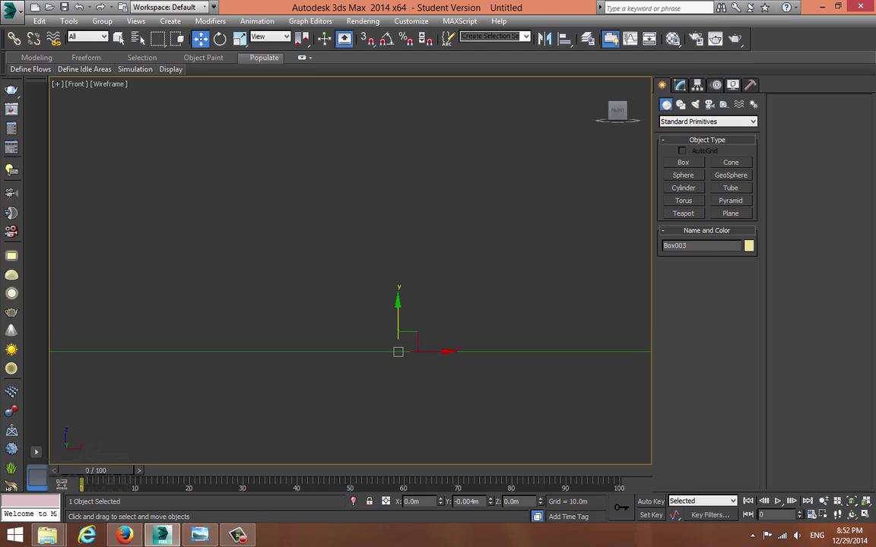
key("alt+w")
left_click(398, 319)
key("alt+w")
middle_click_drag(398, 320, 259, 321, "alt")
Check the reference render and place a VRay physical camera in the Top viewport at about X 1.81, Y -1.67 m, aimed diagonally across the room.
key("alt+w")
right_click(247, 221)
key("alt+w")
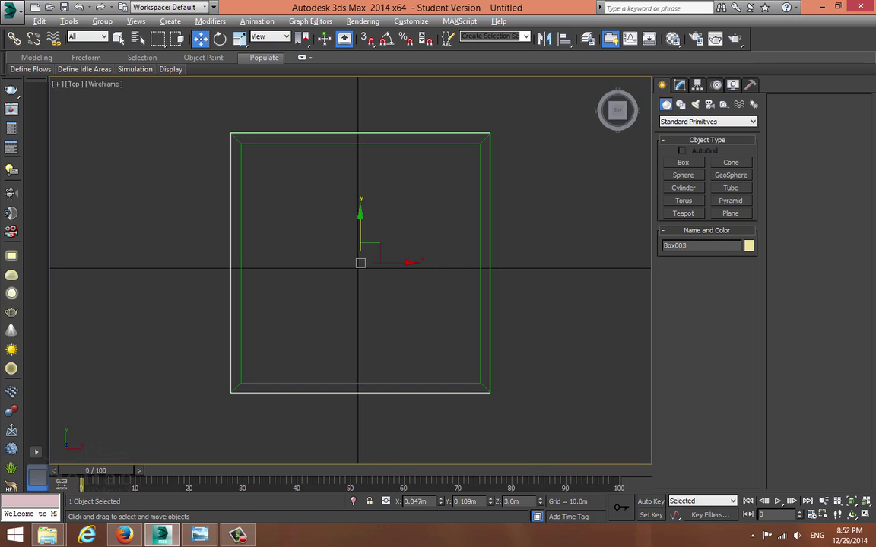
key("alt+Tab")
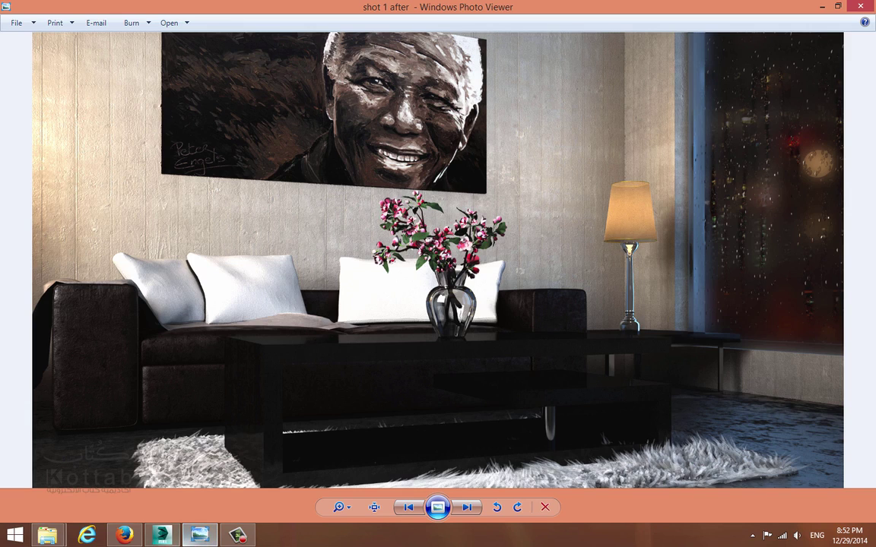
key("alt+Tab")
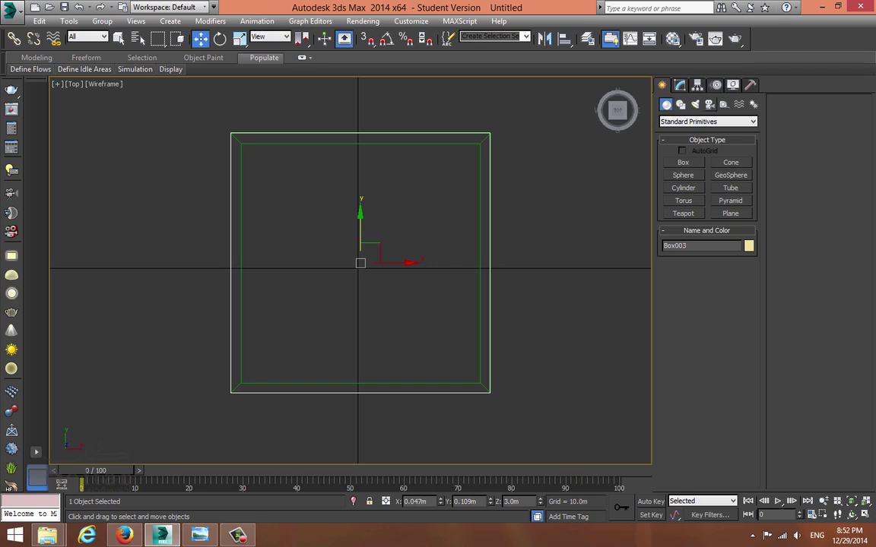
left_click(709, 104)
left_click(707, 122)
left_click(696, 141)
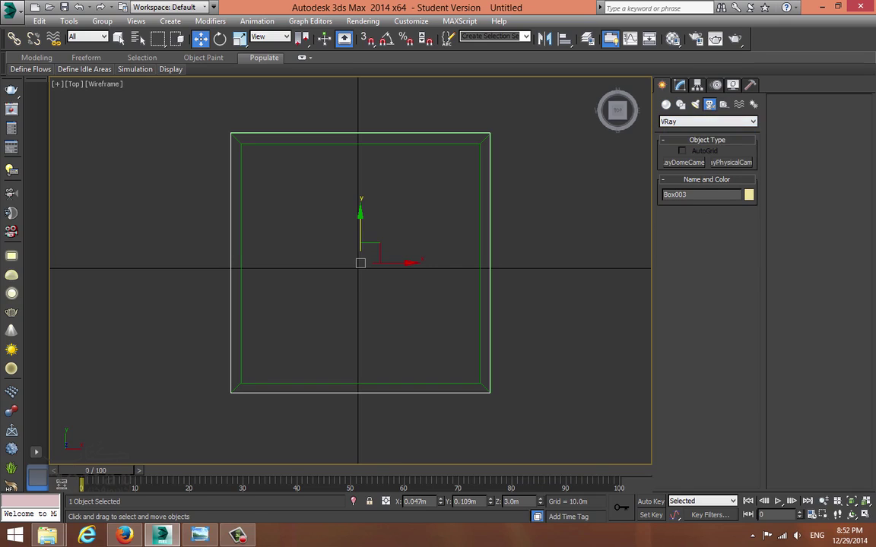
left_click(730, 163)
left_click_drag(444, 348, 305, 262)
key("w")
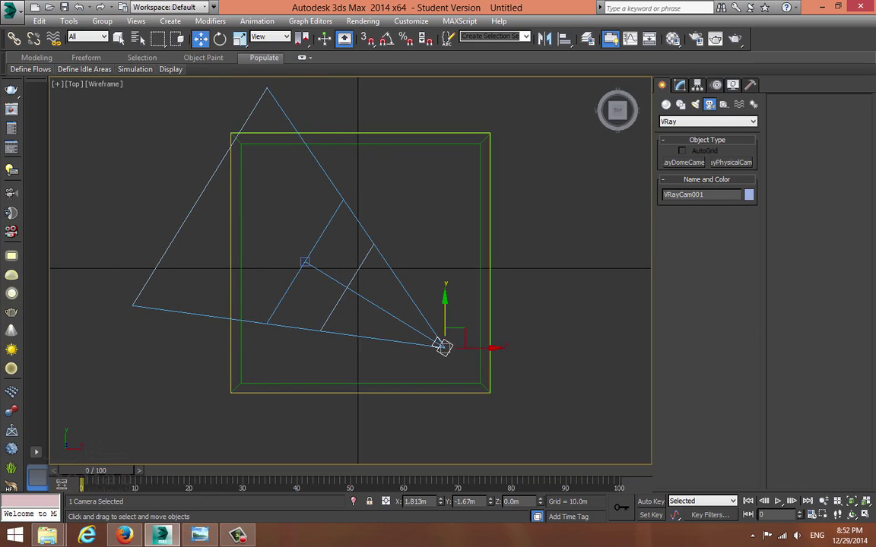
Select the walls object and convert it with its Shell modifier to an Editable Poly.
left_click(241, 266)
left_click(679, 85)
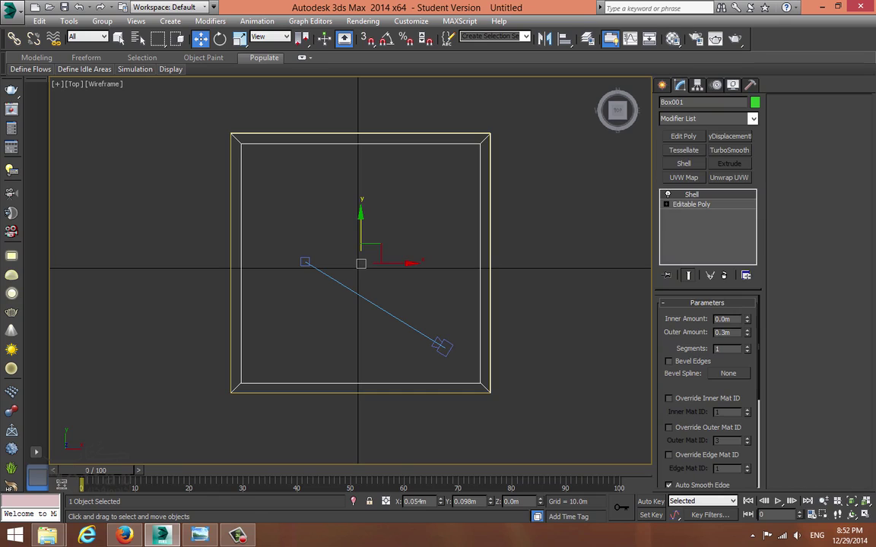
right_click(414, 126)
mouse_move(456, 241)
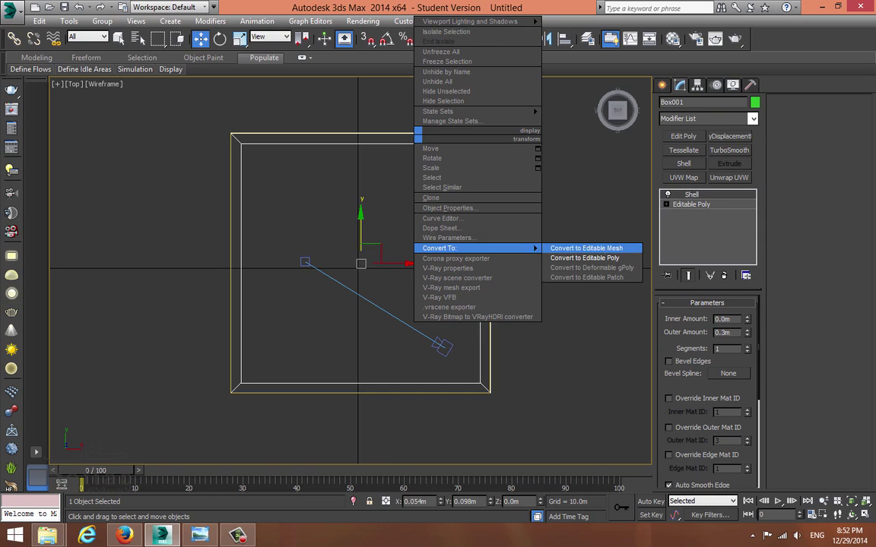
left_click(589, 258)
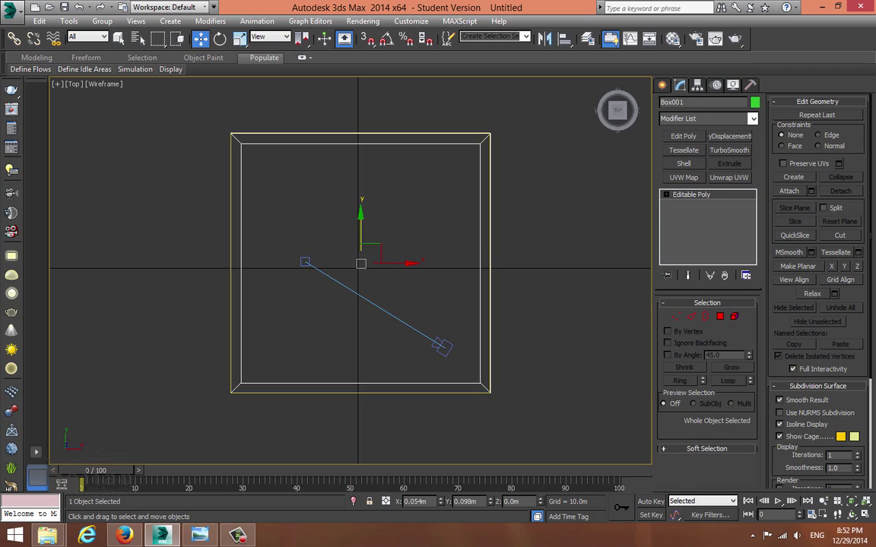
Select the lengthwise edges of the two opposite walls running along X and connect them with 6 segments.
key("2")
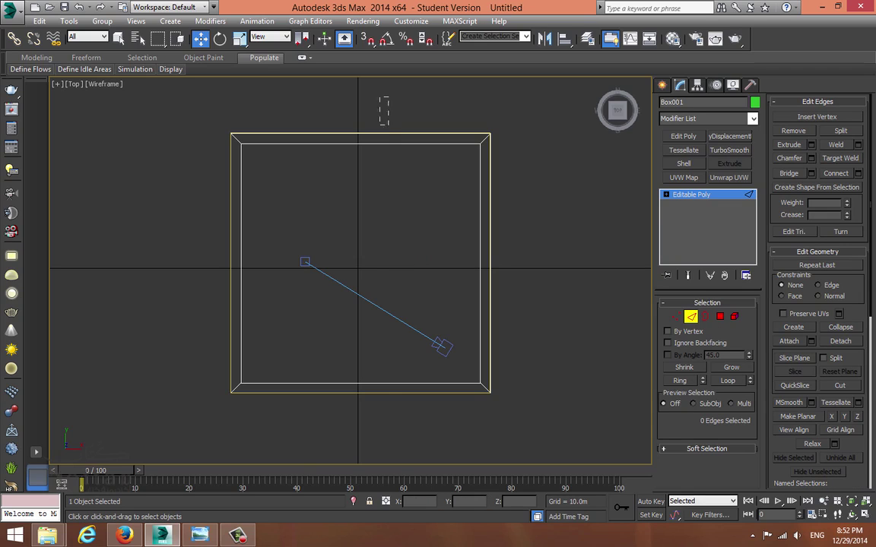
left_click_drag(380, 124, 321, 450)
right_click(363, 198)
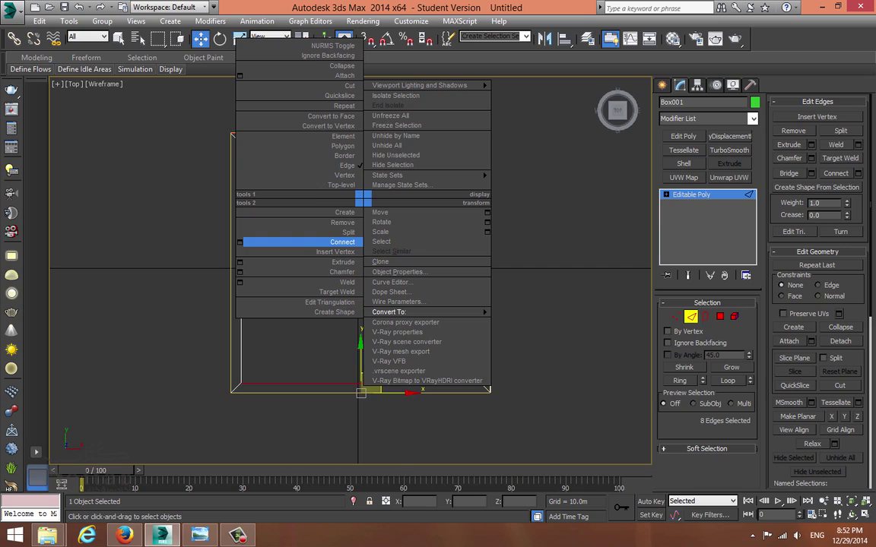
left_click(342, 242)
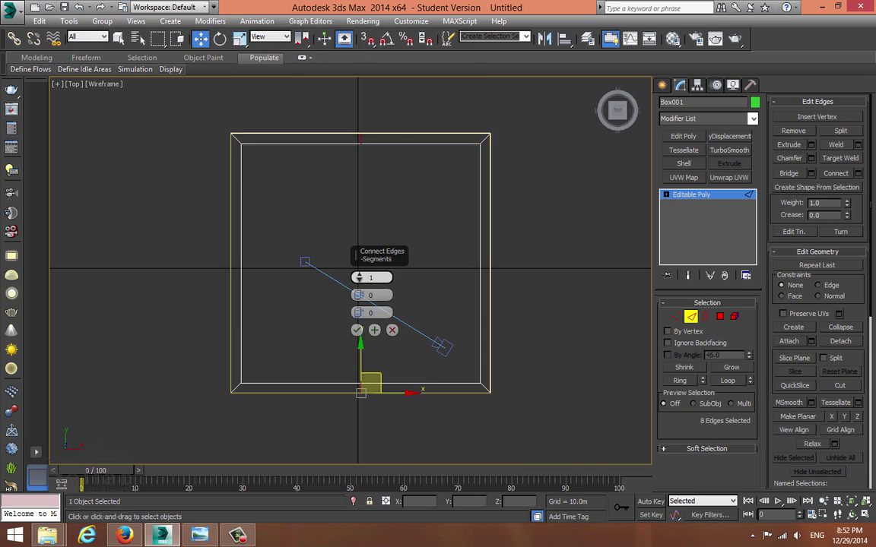
left_click(360, 275)
left_click(360, 275)
left_click(360, 275)
left_click(359, 276)
left_click(360, 275)
left_click(359, 275)
left_click(360, 275)
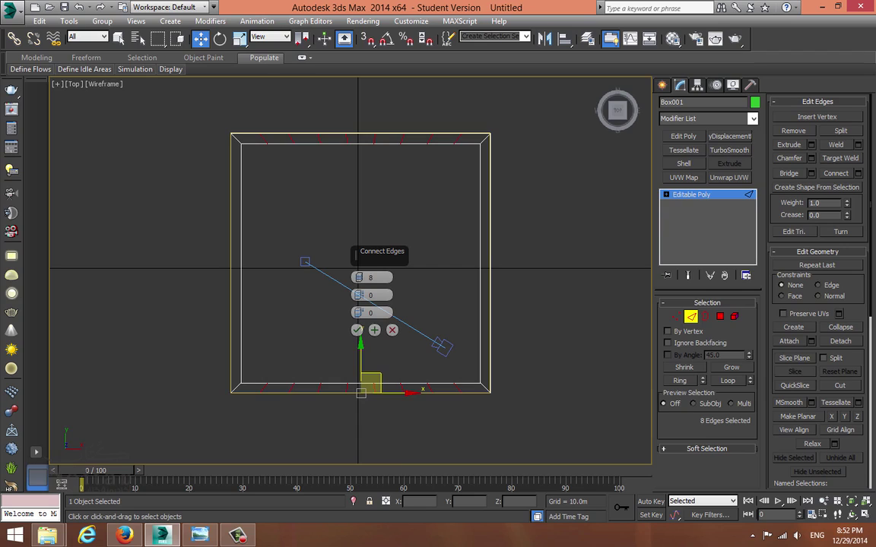
left_click(360, 275)
left_click(360, 274)
left_click(359, 280)
left_click(360, 280)
left_click(359, 281)
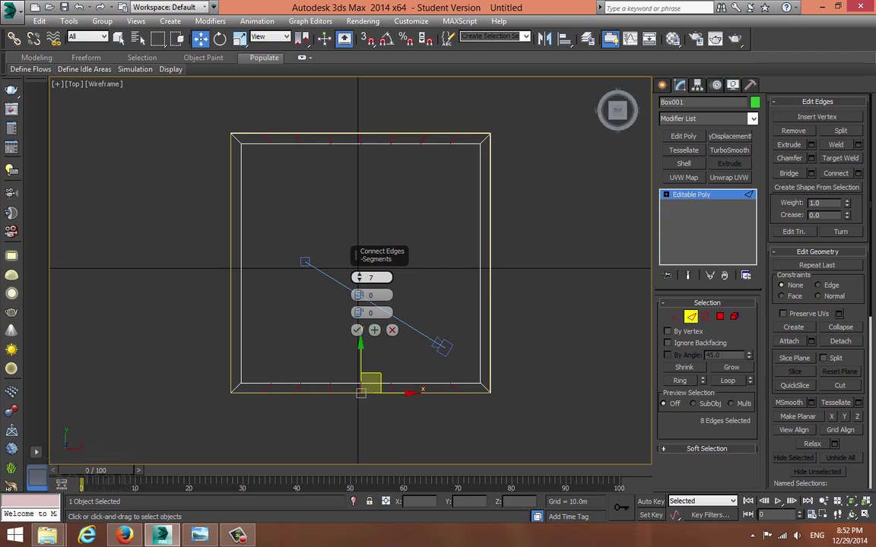
left_click(359, 280)
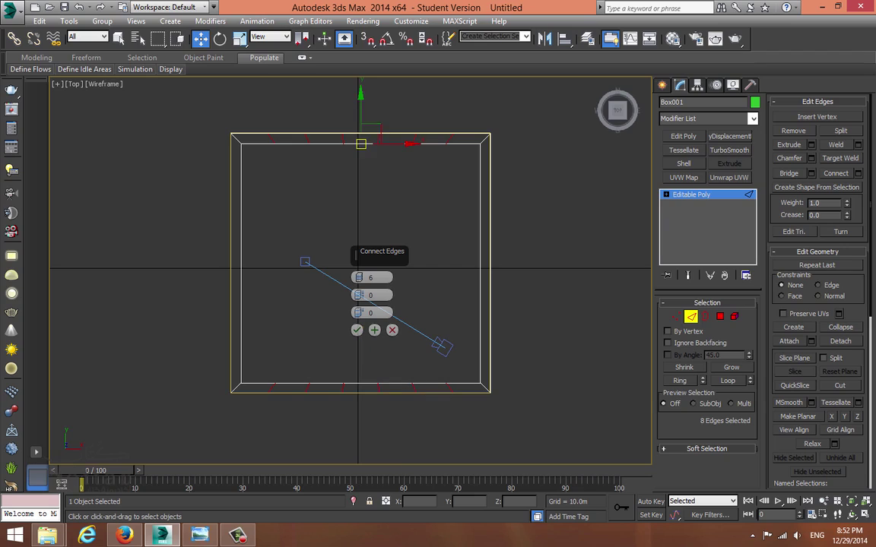
left_click(357, 330)
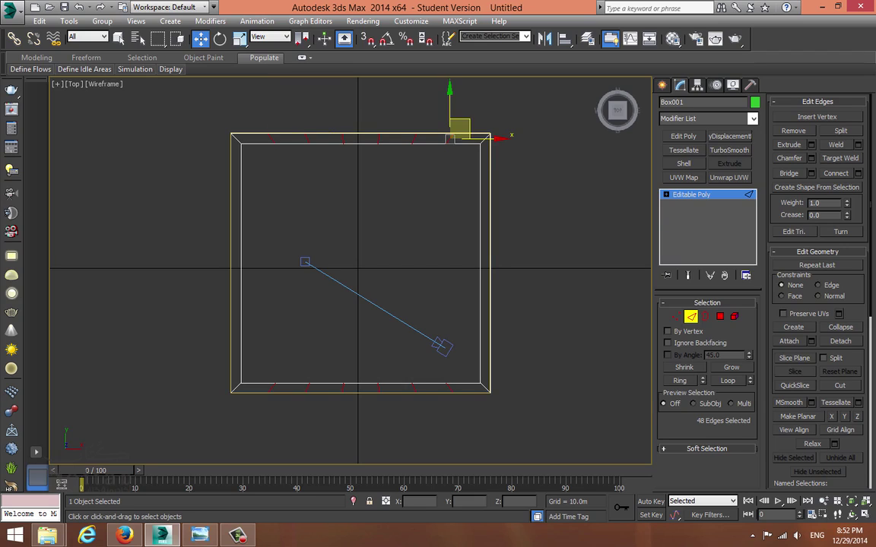
left_click(240, 39)
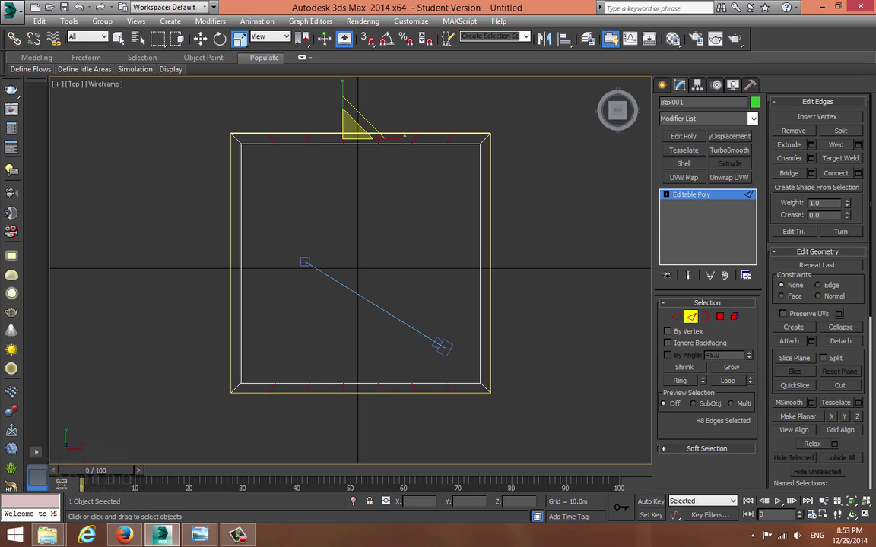
left_click(676, 316)
scroll(455, 143, "up", 3)
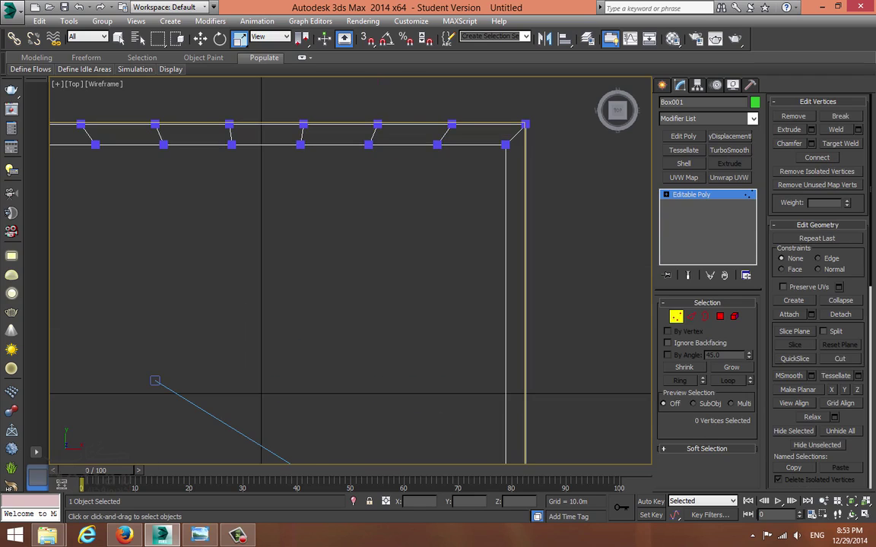
left_click_drag(450, 135, 482, 144)
key("w")
key("ctrl+z")
key("ctrl+z")
scroll(465, 157, "down", 2)
key("ctrl+z")
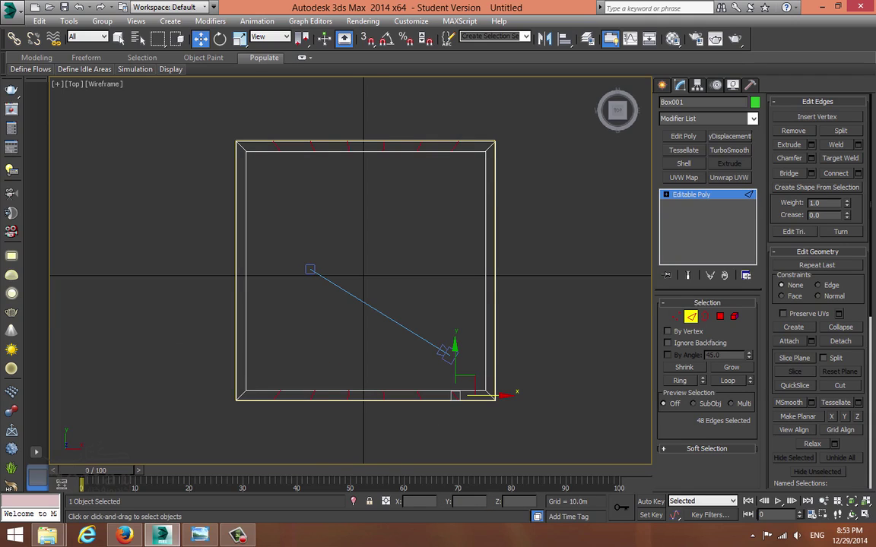
Scale the new connecting edges down along X until they run straight across the wall thickness, and switch to vertex editing.
key("r")
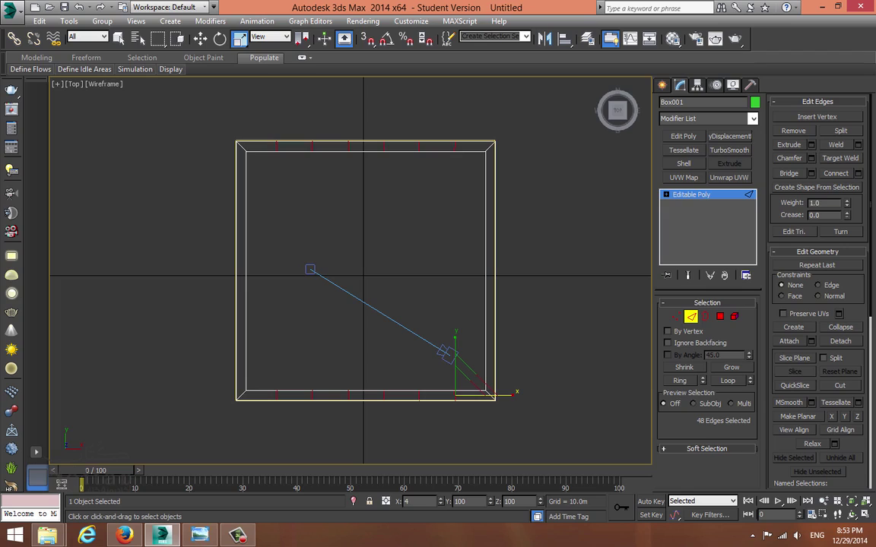
left_click_drag(415, 452, 412, 452)
scroll(379, 146, "up", 3)
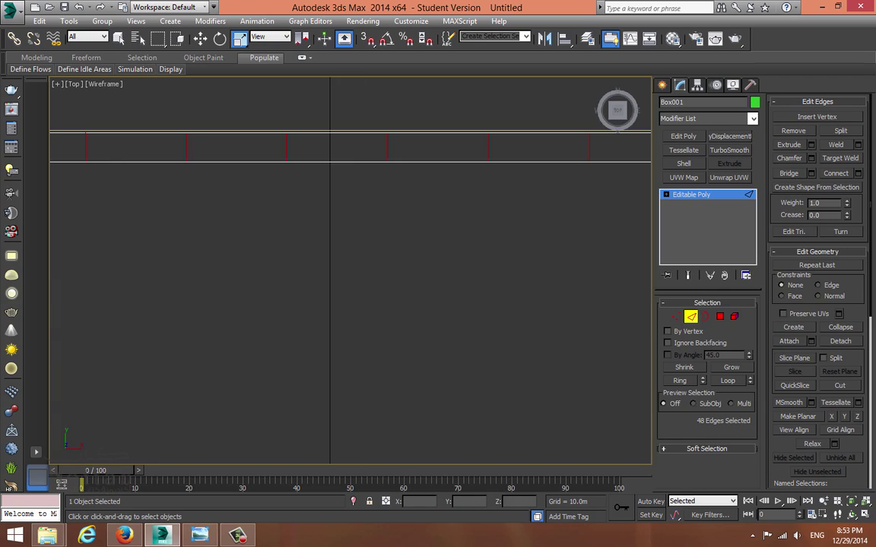
scroll(379, 146, "down", 1)
key("w")
scroll(389, 143, "down", 3)
key("1")
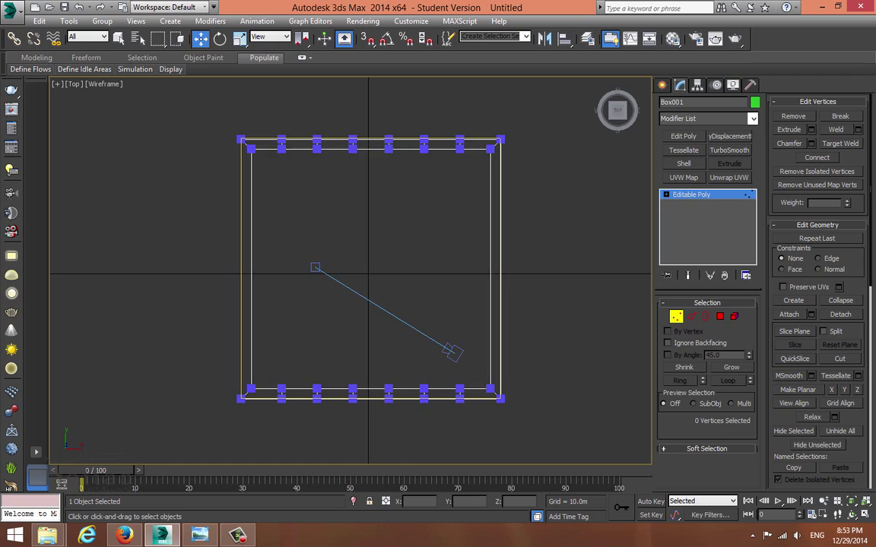
middle_click_drag(389, 143, 448, 131)
scroll(448, 131, "up", 2)
left_click_drag(361, 108, 330, 166)
scroll(365, 220, "down", 2)
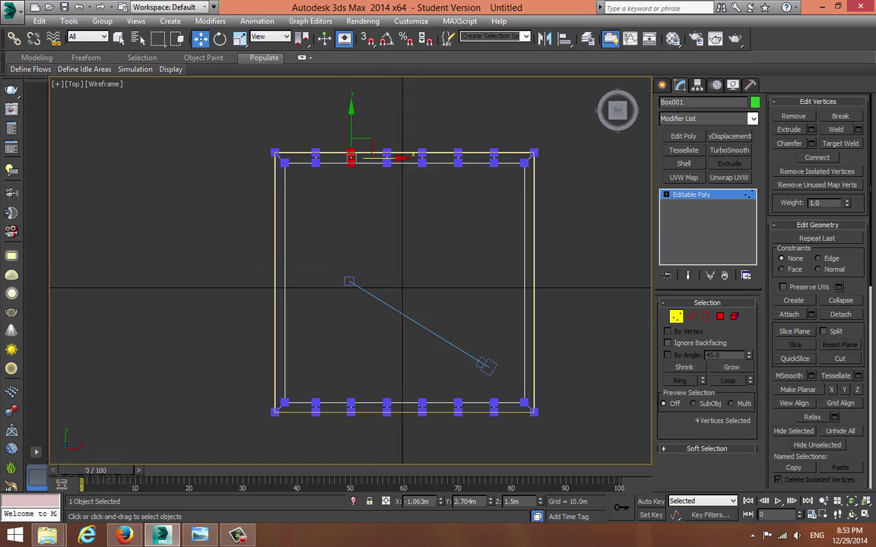
middle_click_drag(364, 220, 367, 150)
left_click_drag(365, 291, 343, 373, "ctrl")
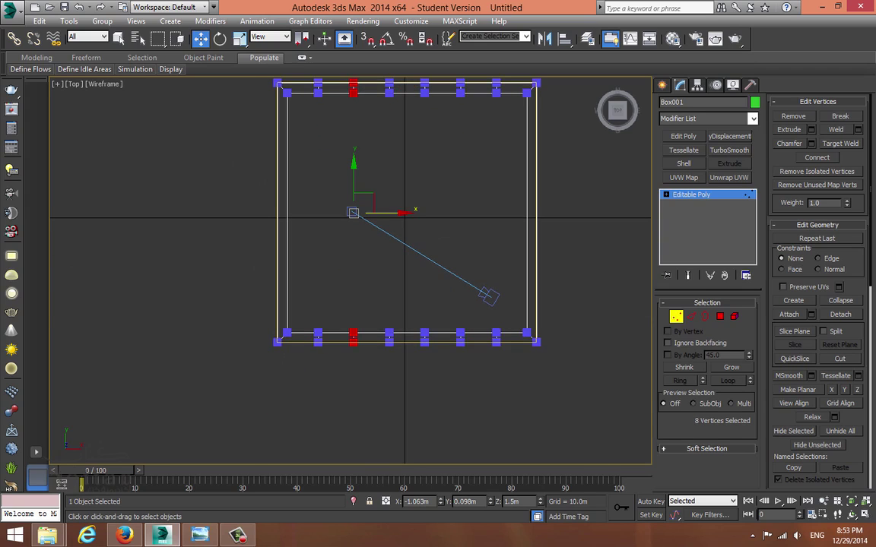
middle_click_drag(357, 228, 364, 351)
middle_click_drag(372, 456, 376, 239)
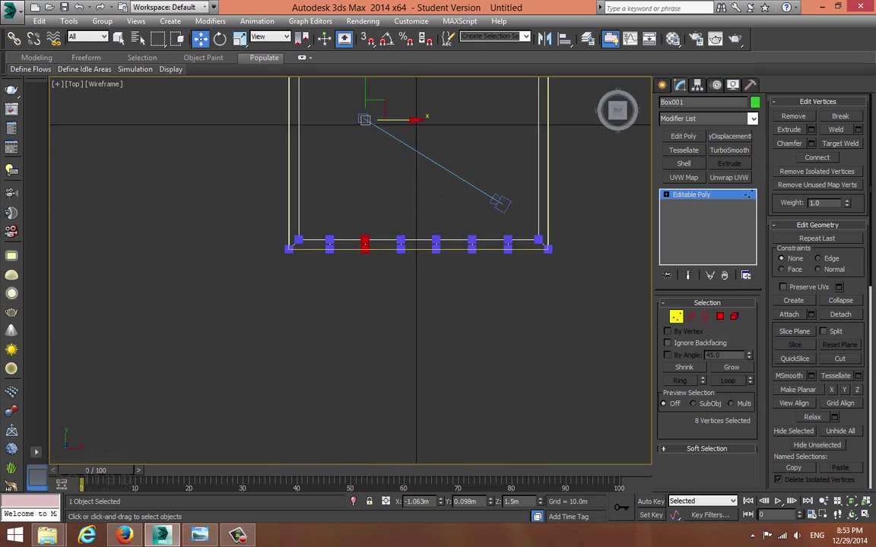
scroll(378, 256, "up", 7)
scroll(349, 271, "down", 10)
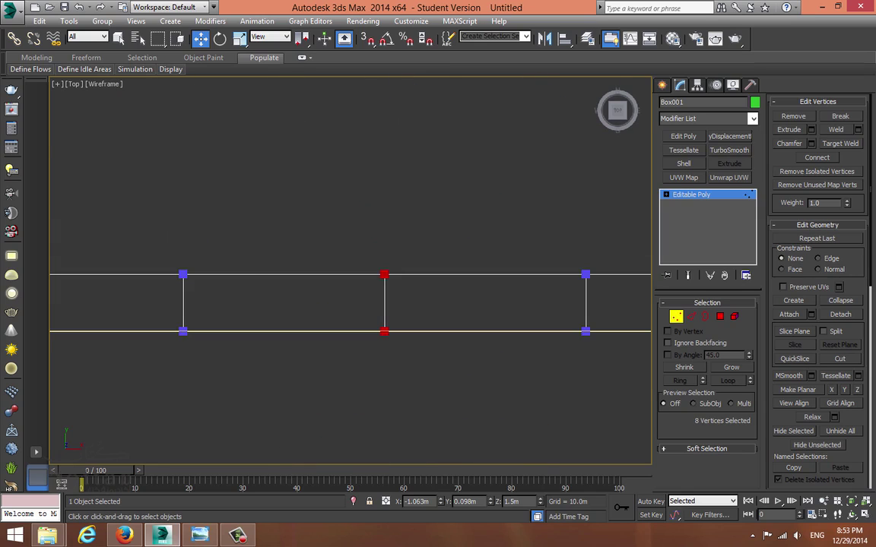
Select the vertices of the +Y wall's second divider from the -X end and move them along X to about -0.54 m.
left_click_drag(396, 240, 417, 190)
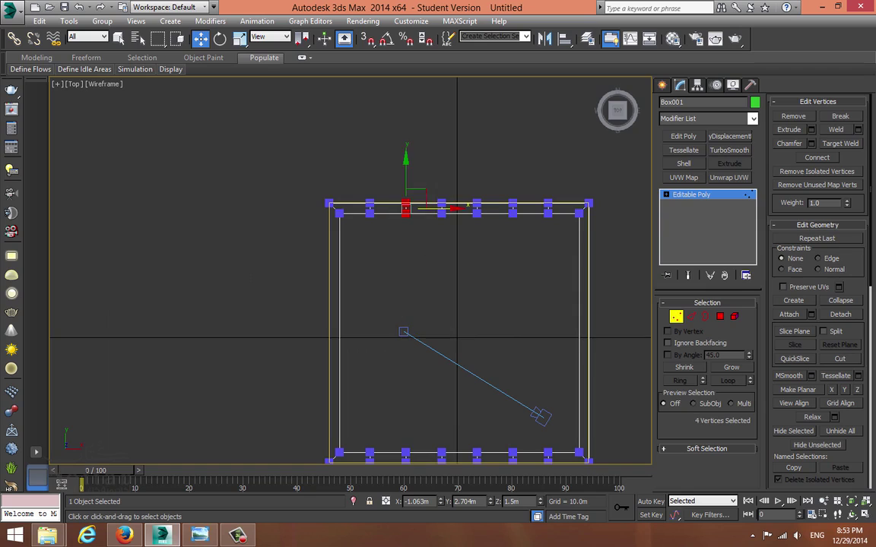
scroll(406, 206, "up", 10)
scroll(402, 186, "down", 5)
middle_click_drag(402, 186, 346, 224)
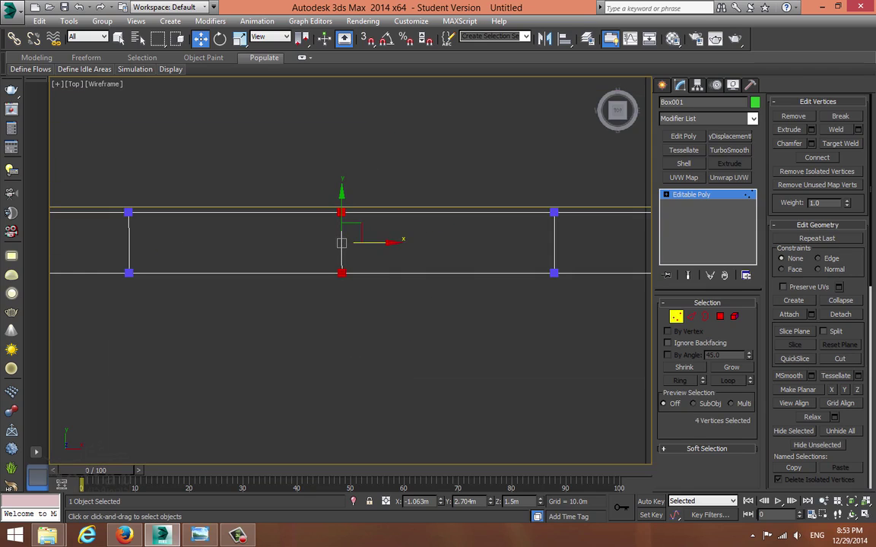
left_click_drag(378, 242, 467, 243)
scroll(470, 254, "down", 8)
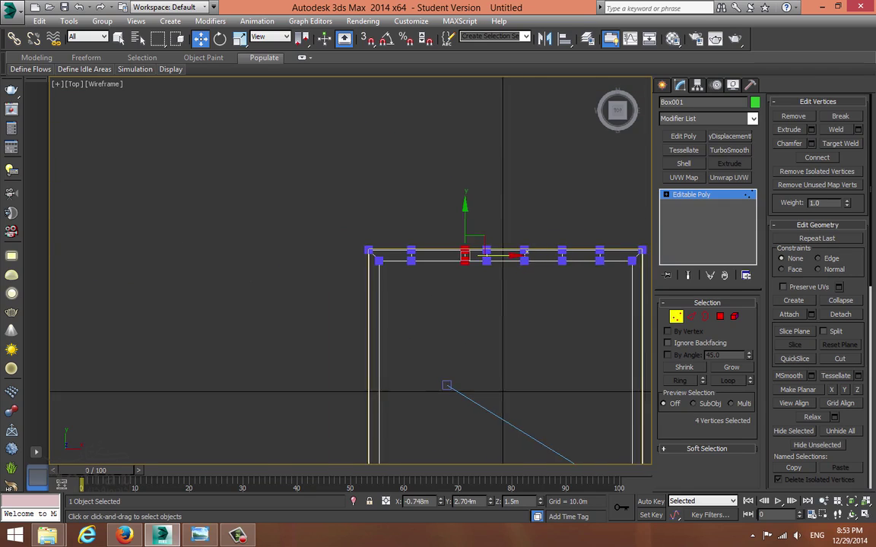
middle_click_drag(470, 254, 422, 274)
scroll(423, 274, "up", 5)
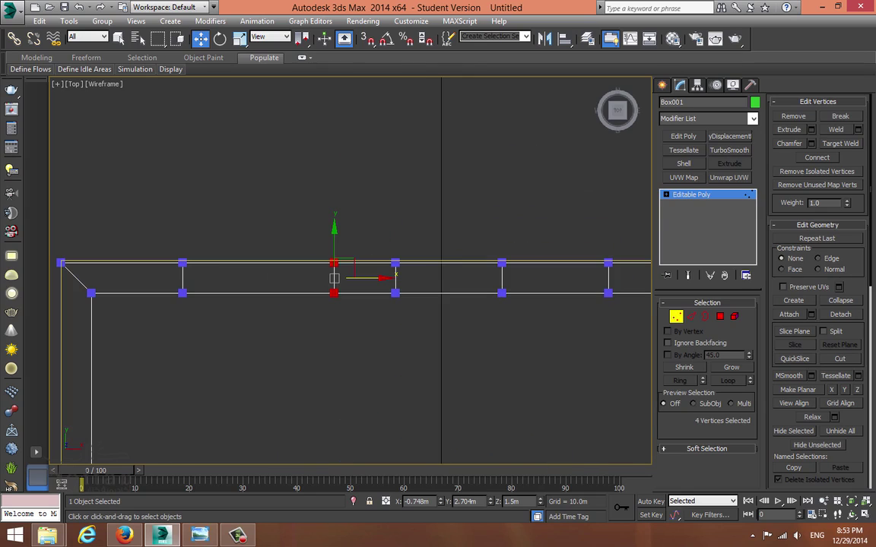
left_click_drag(371, 278, 402, 278)
Move the vertices of the +Y wall's fourth divider along X to about 0.83 m.
middle_click_drag(532, 243, 365, 244)
left_click_drag(379, 231, 311, 310)
left_click_drag(371, 278, 429, 278)
scroll(427, 278, "down", 2)
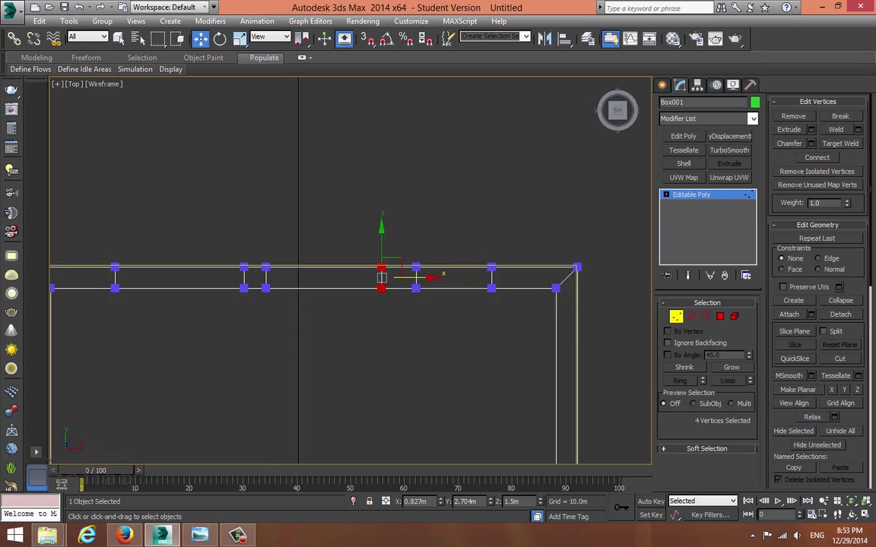
Select the second and third dividers of the +Y wall and shift them together about 0.07 m towards negative X.
middle_click_drag(395, 266, 459, 278)
mouse_move(274, 250)
left_mouse_down()
mouse_move(320, 327)
mouse_move(275, 326)
left_mouse_up()
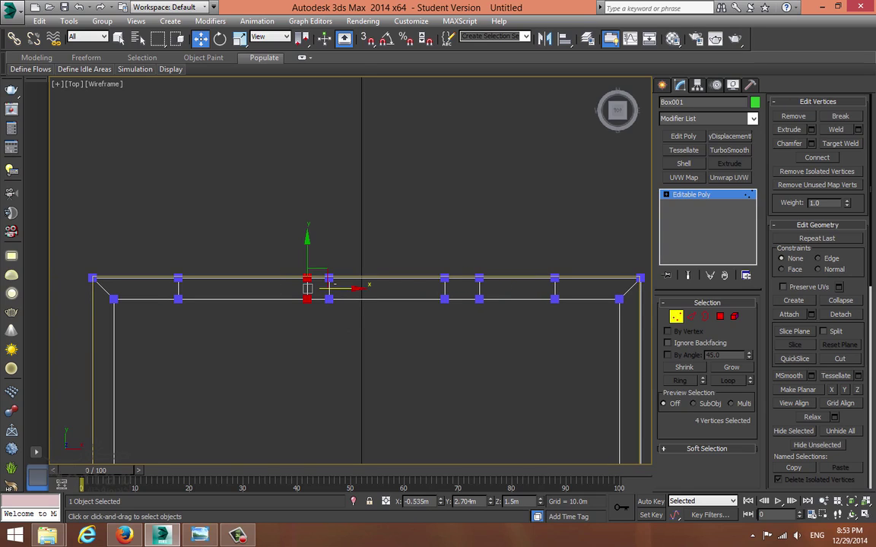
left_click(289, 262)
left_click_drag(289, 263, 314, 322)
left_click_drag(283, 254, 346, 289)
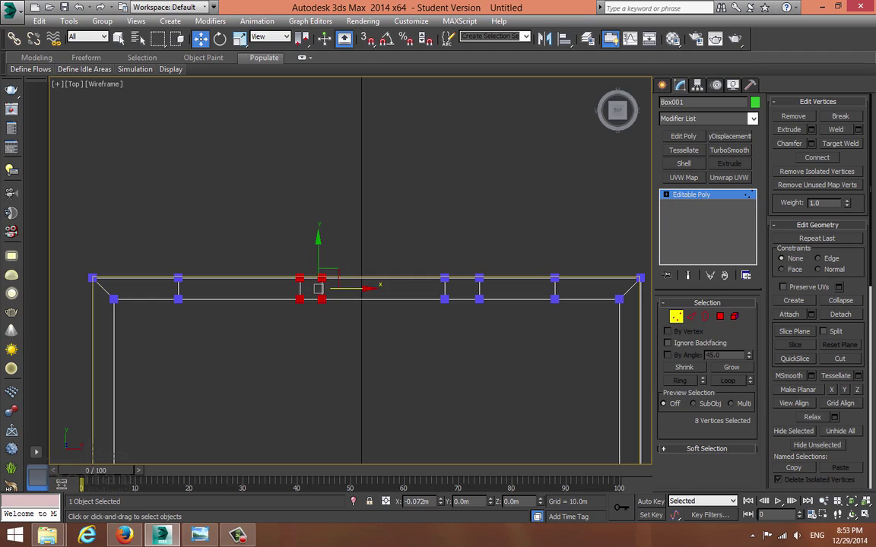
Shift the +Y wall's fourth divider slightly towards positive X, the sixth close to the +X corner, and the fifth to about X 1.13 m.
left_click_drag(467, 266, 428, 315)
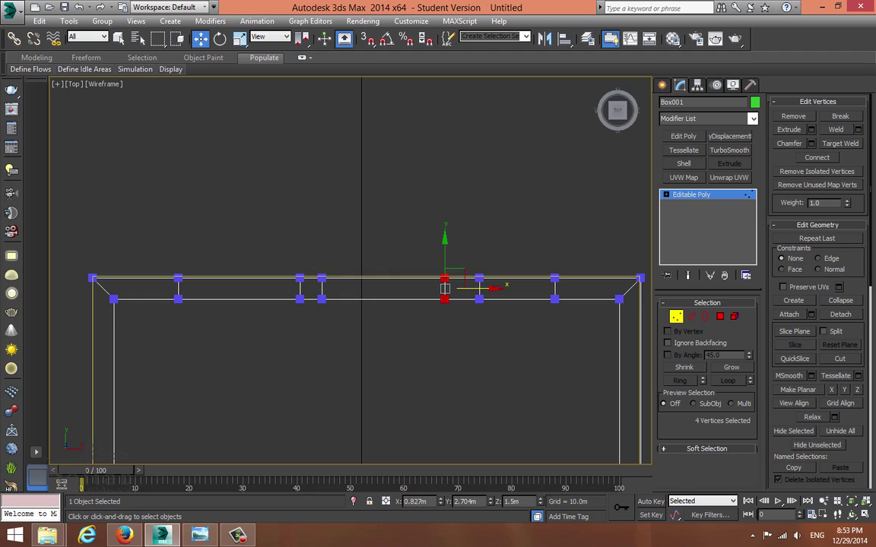
left_click_drag(486, 288, 496, 288)
left_click_drag(575, 265, 537, 315)
left_click_drag(589, 289, 635, 289)
left_click_drag(500, 264, 469, 307)
left_click_drag(514, 289, 511, 289)
scroll(463, 317, "down", 3)
middle_click_drag(463, 316, 463, 283)
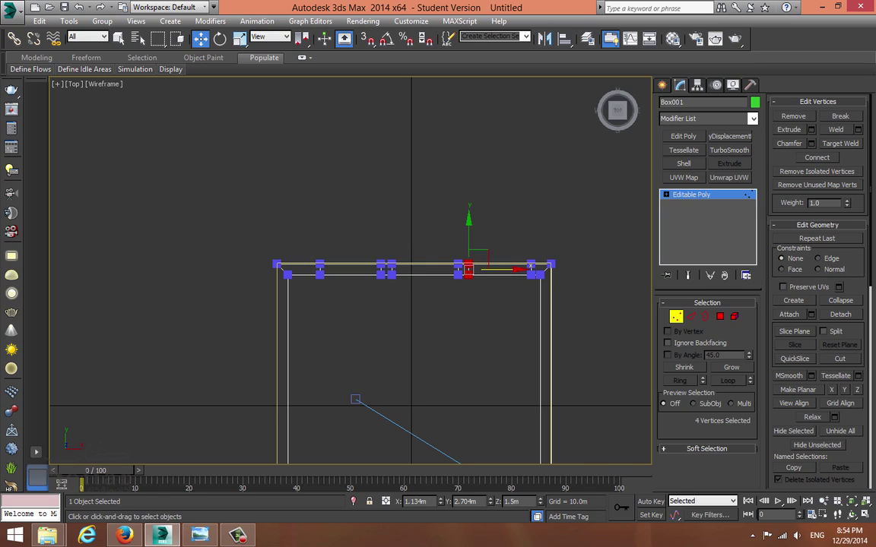
middle_click_drag(456, 342, 453, 285)
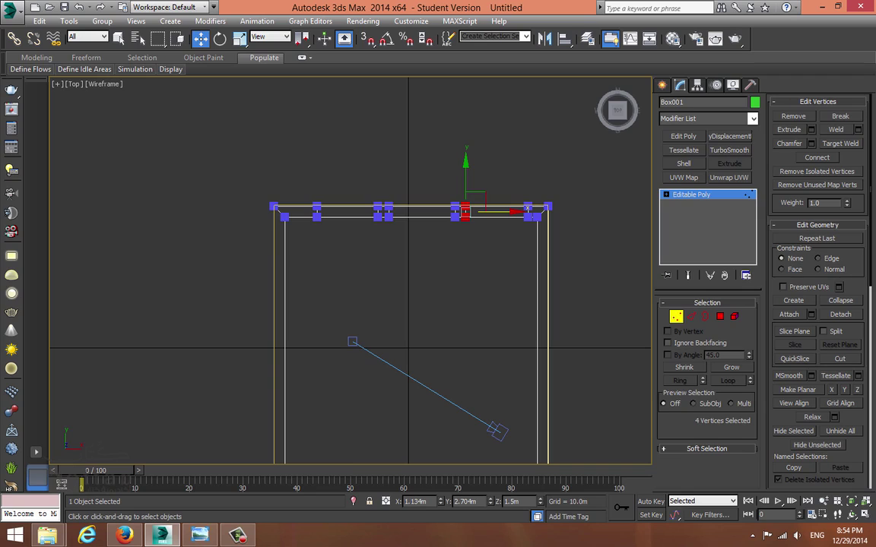
middle_click_drag(463, 223, 452, 290)
scroll(451, 290, "up", 2)
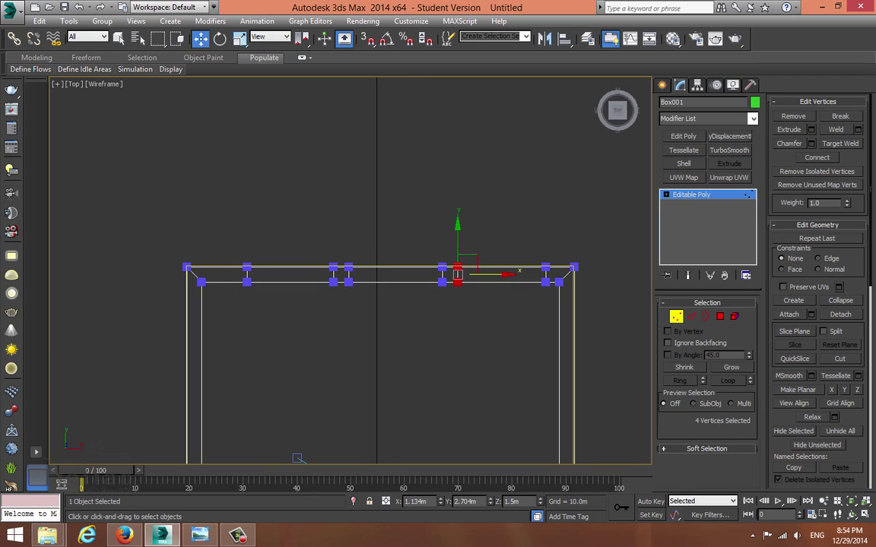
Switch to edge editing in the Perspective view and select all the vertical edges of the walls.
key("alt+w")
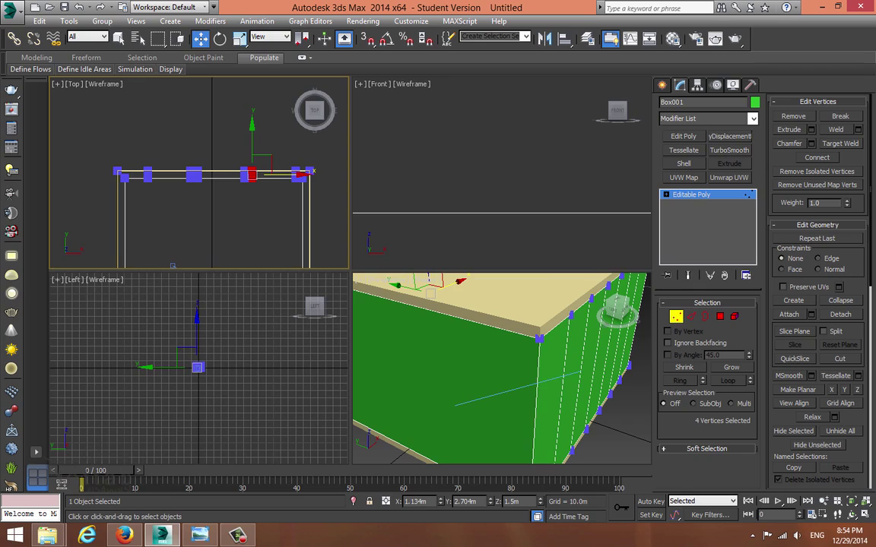
right_click(487, 357)
key("alt+w")
key("z")
middle_click_drag(396, 312, 590, 259, "alt")
scroll(543, 272, "down", 3)
mouse_move(525, 266)
middle_mouse_down()
mouse_move(444, 266)
mouse_move(525, 295)
mouse_move(501, 226)
middle_mouse_up()
scroll(444, 266, "down", 2)
key("2")
key("F3")
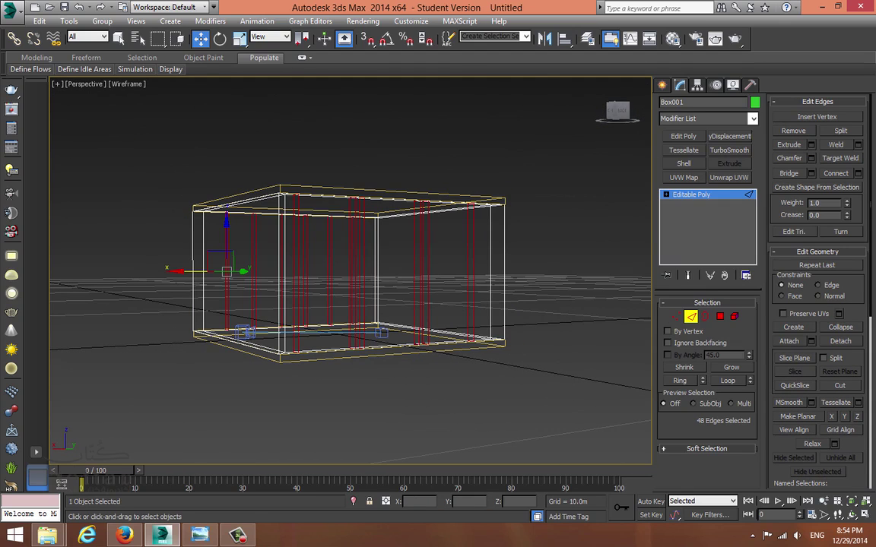
left_click_drag(546, 251, 180, 277)
key("F3")
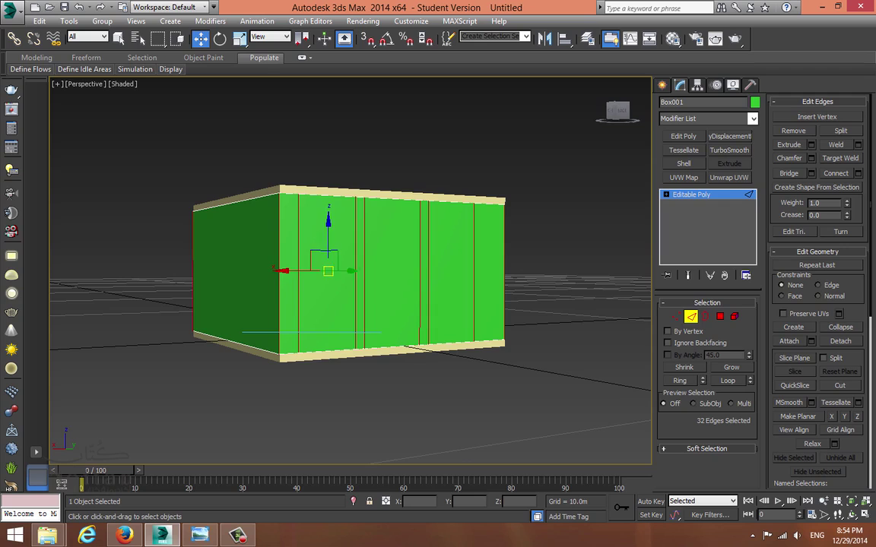
Connect the selected vertical edges with 2 segments and a pinch of 65, checking the layout against the reference render.
right_click(351, 266)
left_click(227, 309)
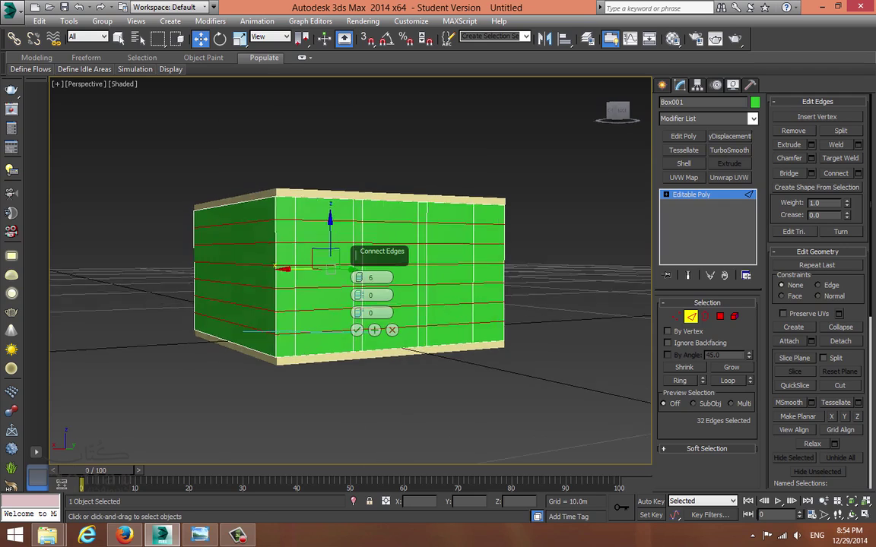
right_click(360, 279)
left_click(360, 276)
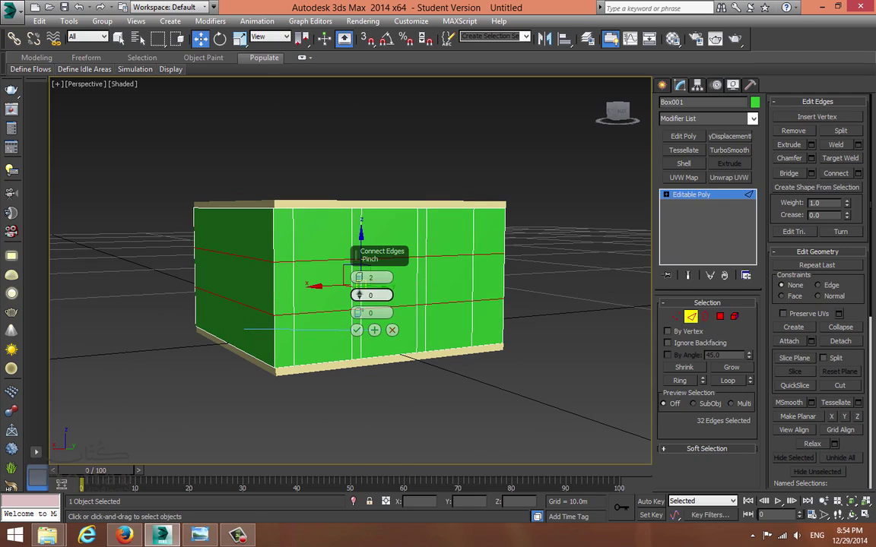
left_click_drag(360, 295, 360, 245)
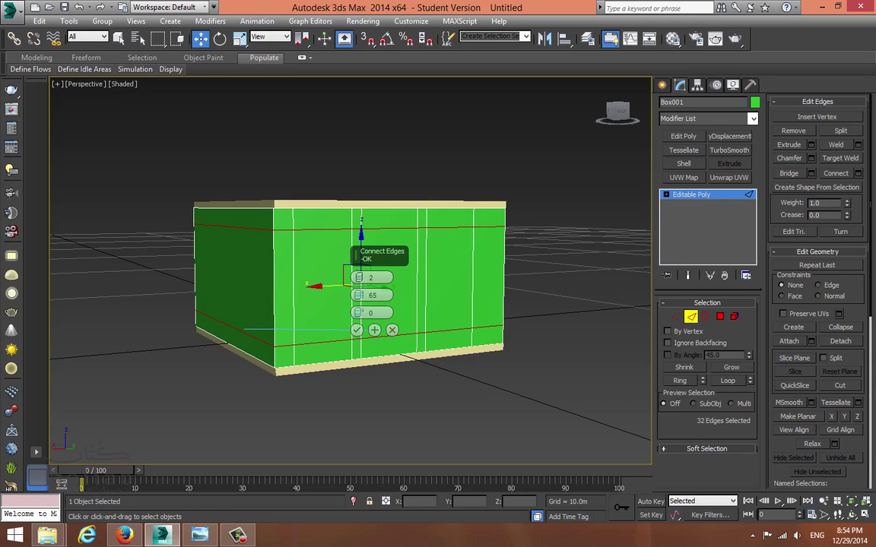
left_click(200, 535)
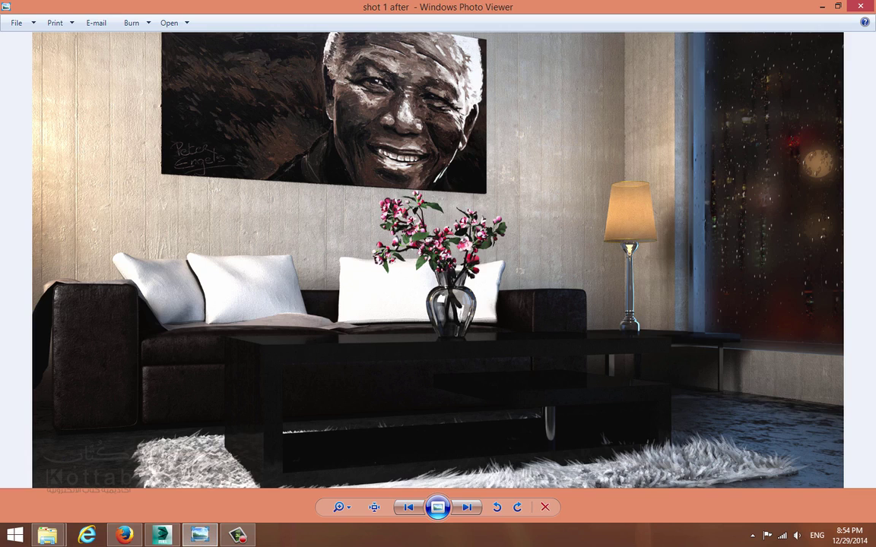
key("alt+Tab")
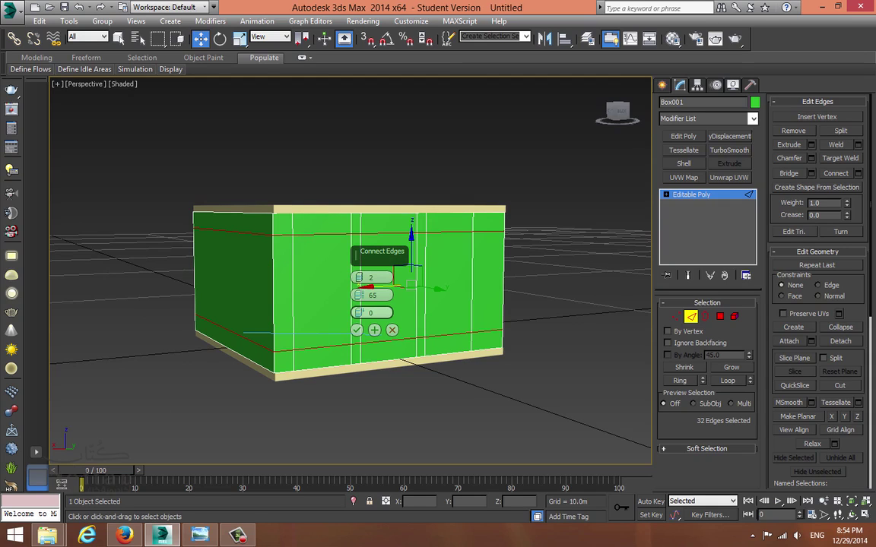
scroll(417, 228, "up", 3)
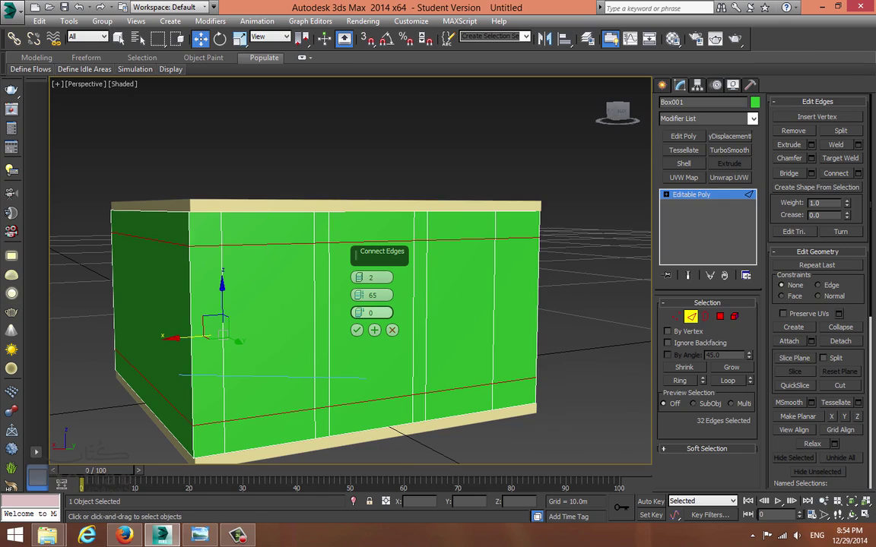
left_click(356, 330)
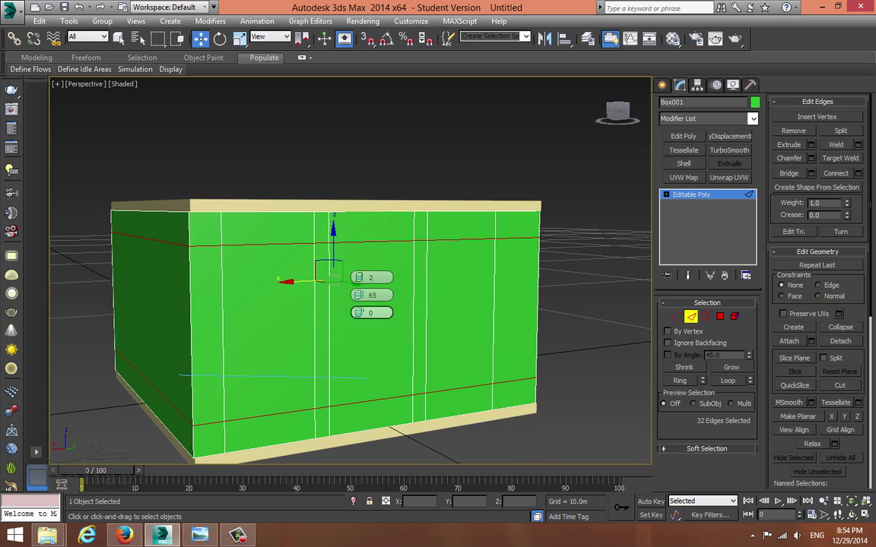
Select the three large polygons between the dividers on the outer face of the +Y wall.
middle_click_drag(356, 330, 382, 342, "alt")
key("2")
key("4")
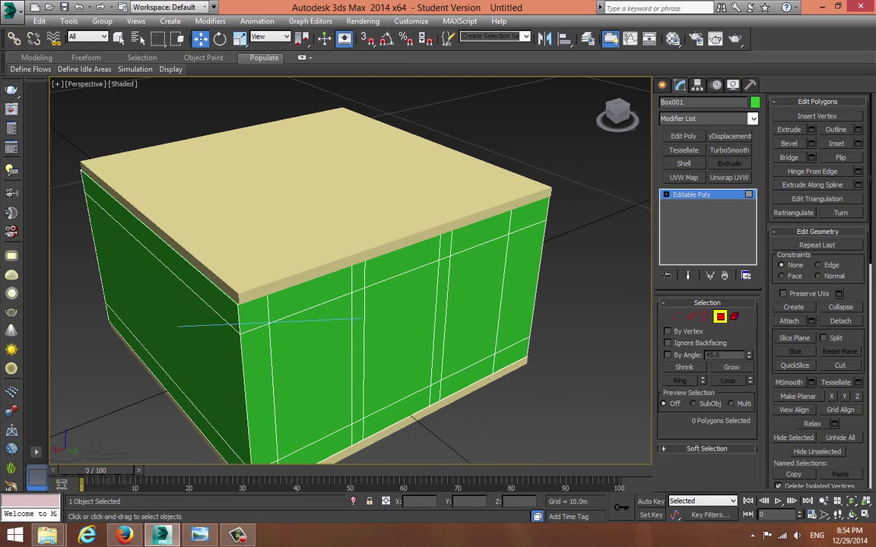
left_click(318, 371)
left_click(401, 331, "ctrl")
left_click(477, 312, "ctrl")
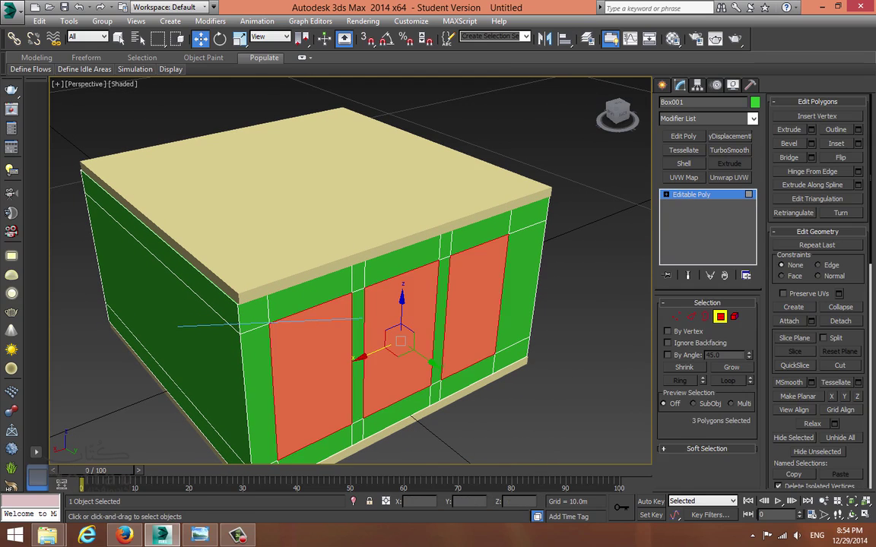
middle_click_drag(477, 312, 648, 308, "alt")
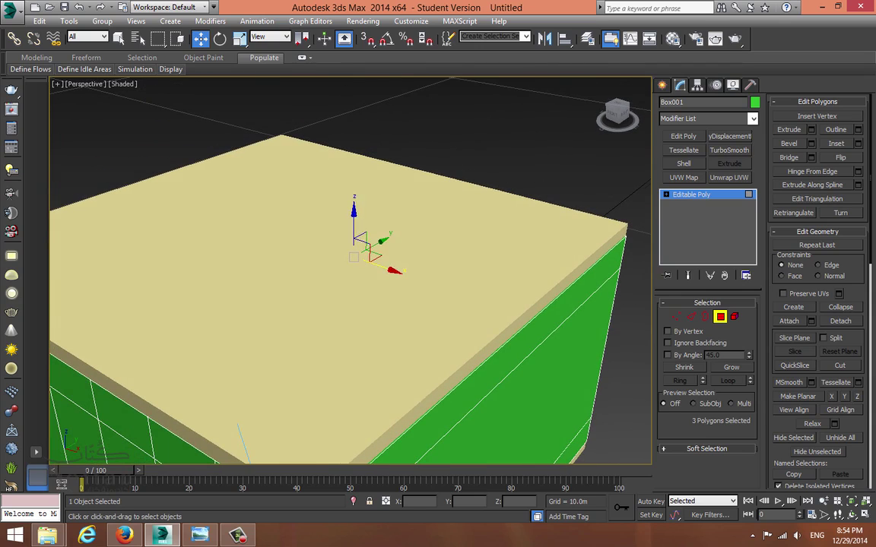
left_click(353, 257, "ctrl")
key("ctrl+z")
Leave polygon editing, select the ceiling box and convert it to an Editable Poly.
key("4")
left_click(359, 262)
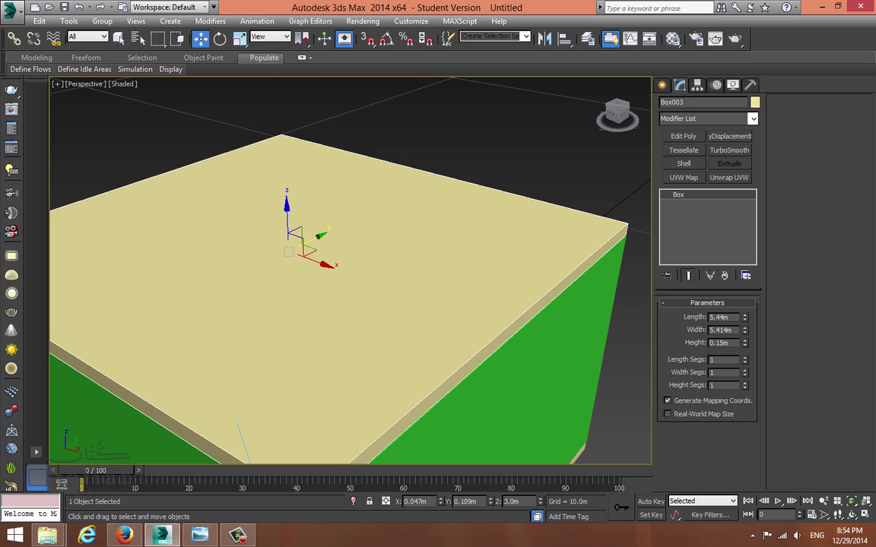
right_click(385, 243)
mouse_move(422, 356)
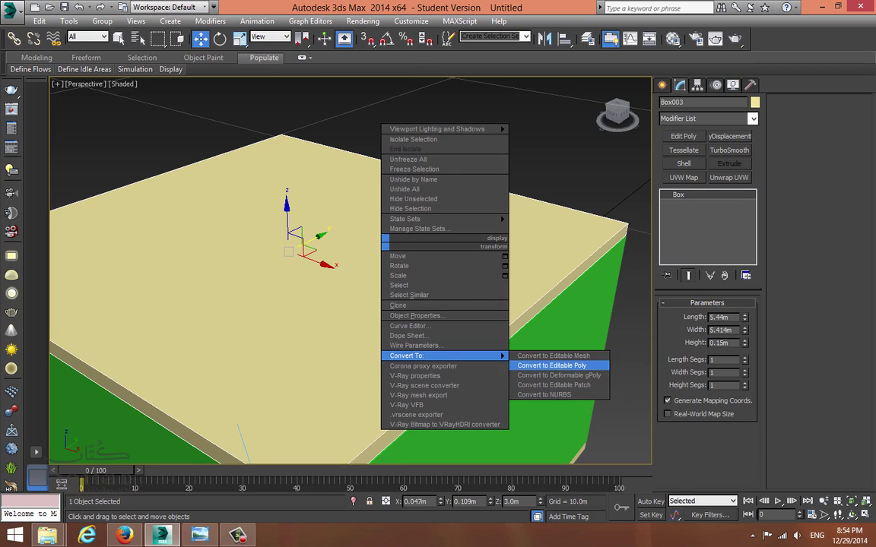
left_click(551, 364)
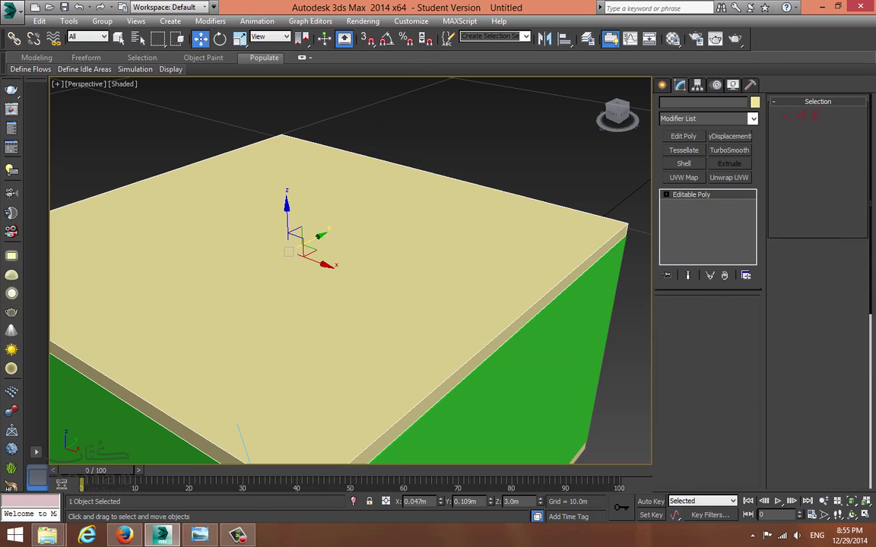
Make the ceiling see-through and display edged faces in the Perspective view.
key("alt+x")
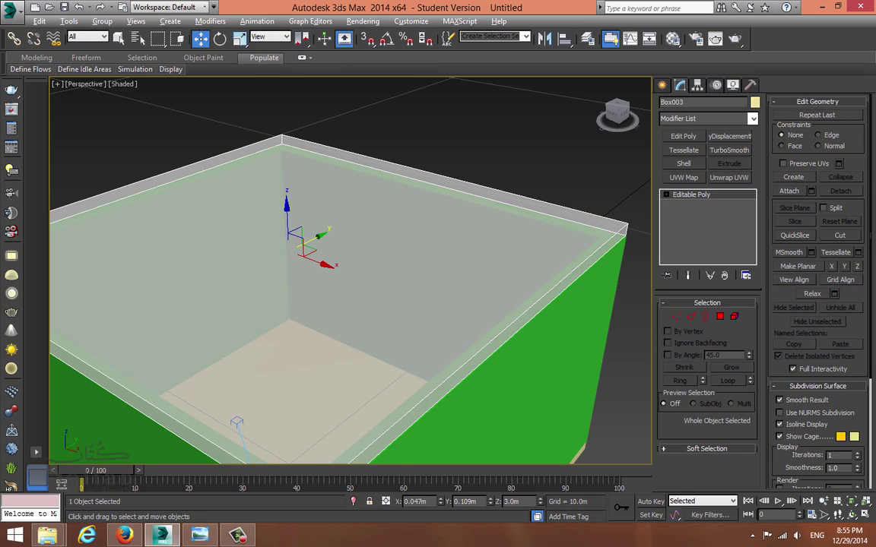
middle_click_drag(350, 270, 364, 304, "alt")
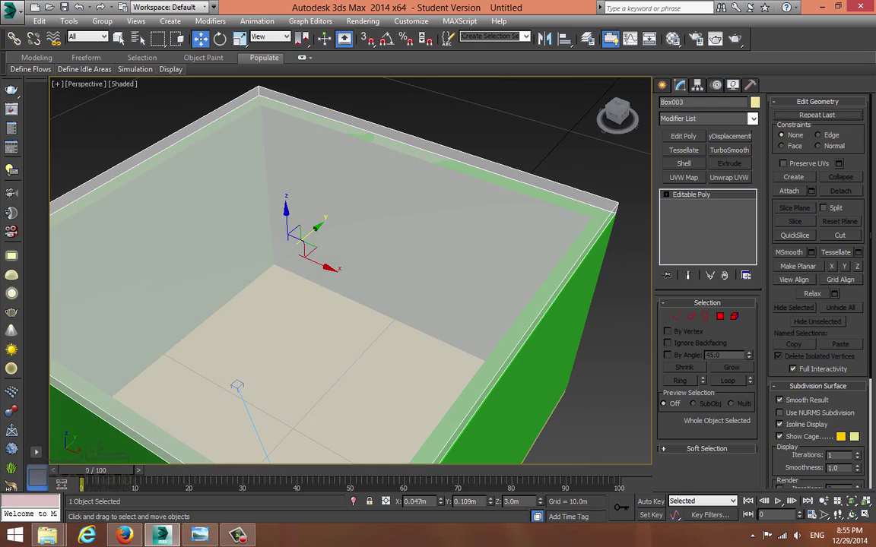
key("F4")
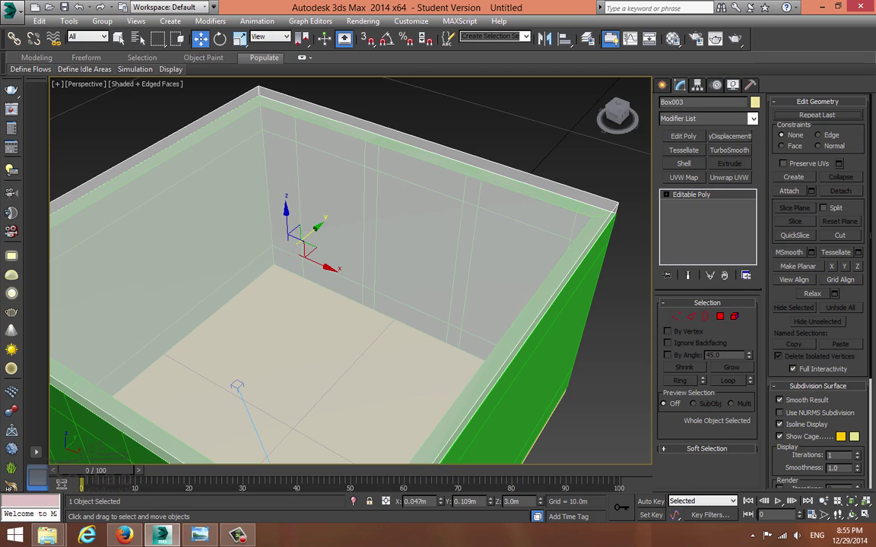
Turn the ceiling's See-Through display property off and back on in its object properties.
key("m")
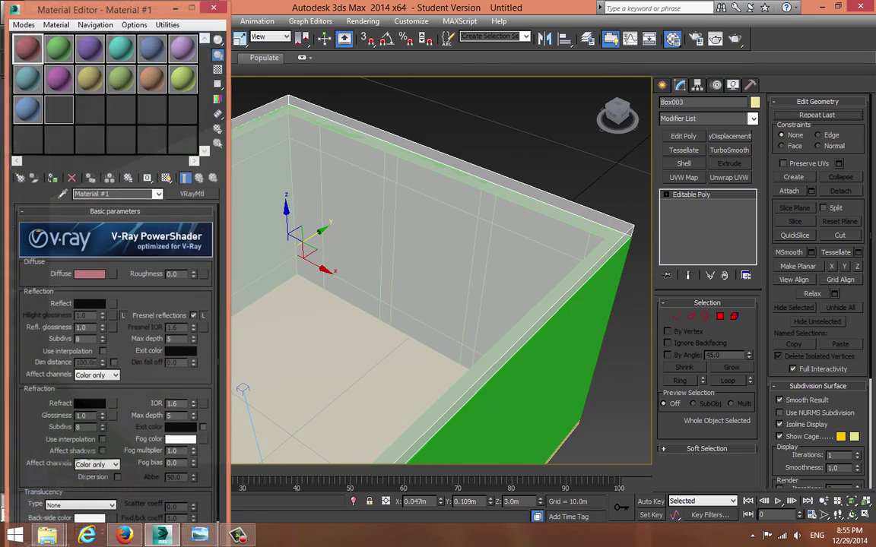
key("m")
right_click(405, 244)
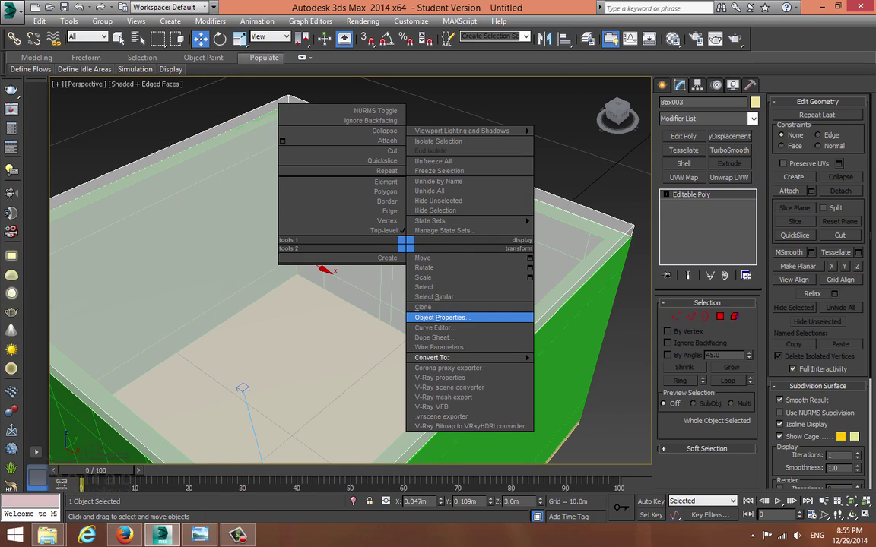
left_click(440, 317)
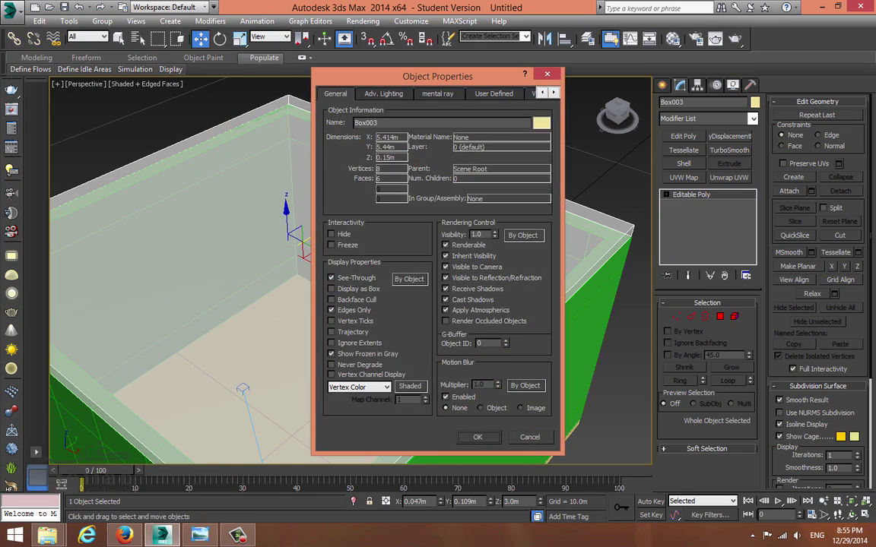
left_click(331, 278)
left_click(477, 437)
right_click(381, 240)
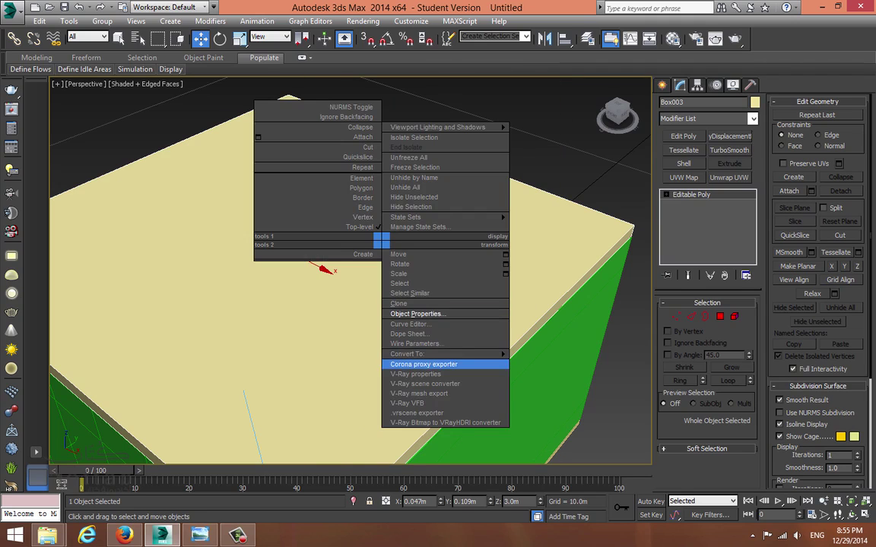
left_click(417, 314)
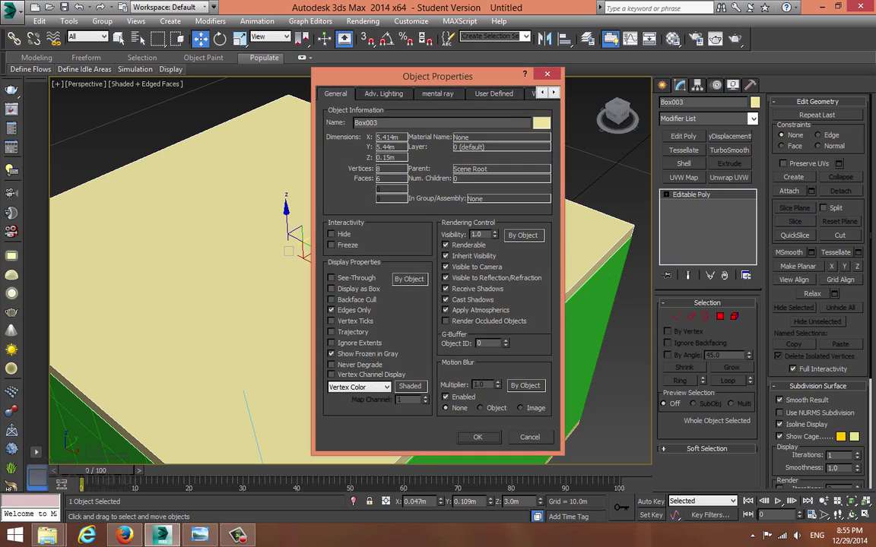
left_click(331, 278)
left_click(477, 437)
In polygon editing of the walls, add the three large inner panels of the +Y wall to the outer selection, excluding the narrow divider.
middle_click_drag(456, 304, 342, 269, "alt")
left_click(528, 349)
middle_click_drag(527, 350, 530, 327)
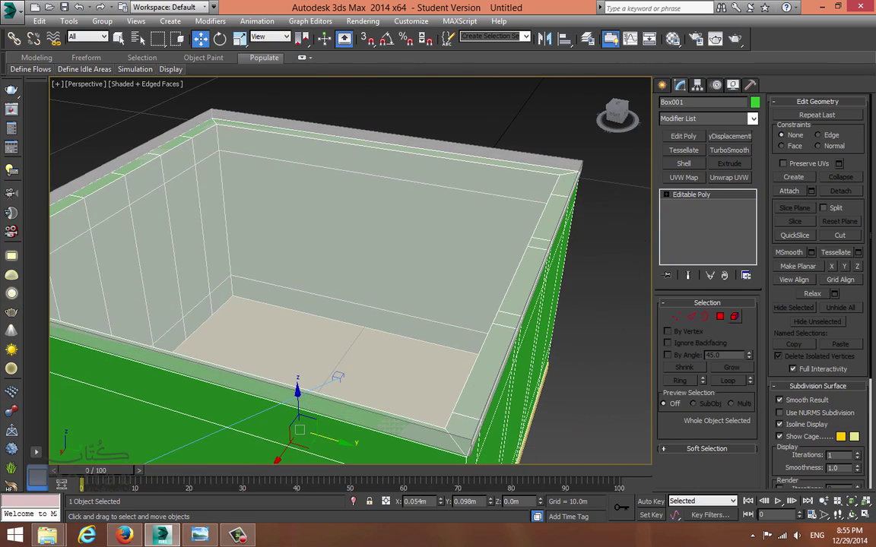
left_click(720, 317)
middle_click_drag(391, 424, 522, 339, "alt")
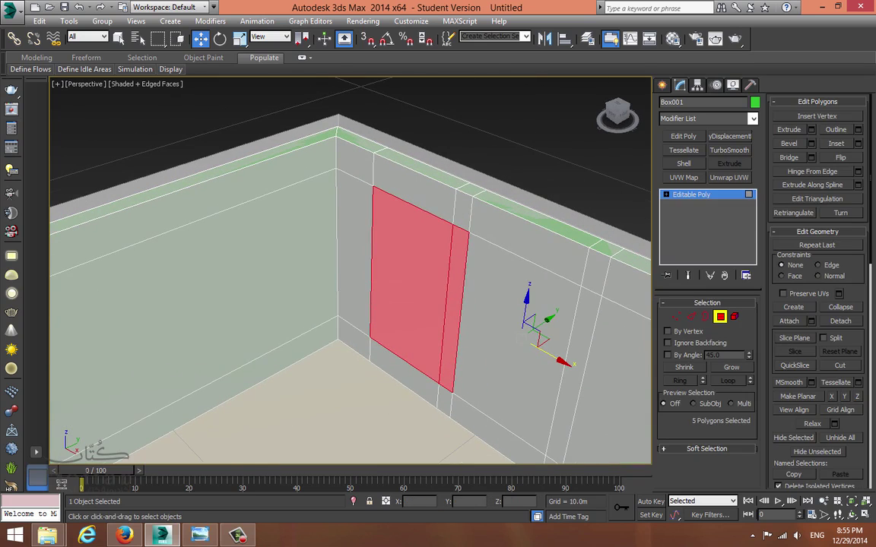
left_click(458, 266, "alt")
scroll(458, 265, "down", 3)
left_click(496, 289, "ctrl")
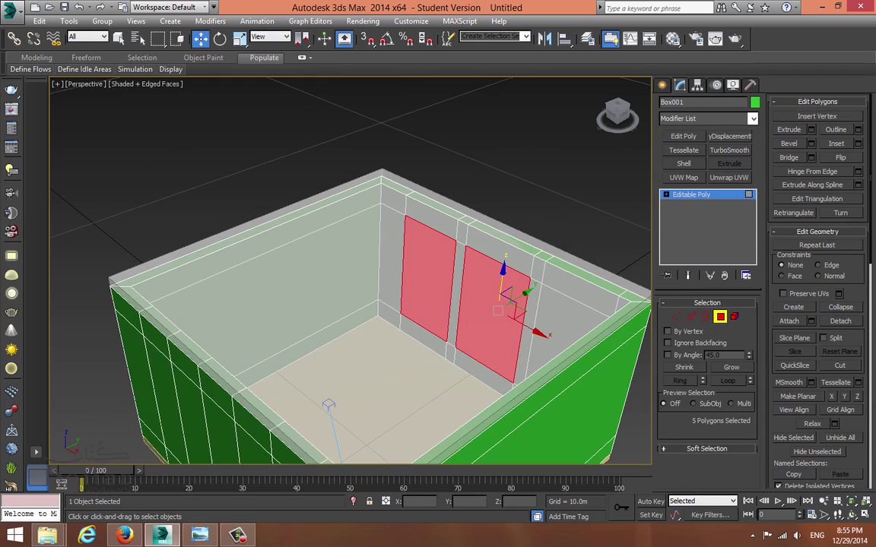
left_click(561, 321, "ctrl")
middle_click_drag(561, 322, 495, 263, "alt")
Try to bridge the selected inner and outer panels of the +Y wall into three window openings, and undo the bridge.
mouse_move(479, 241)
left_mouse_down()
mouse_move(466, 247)
mouse_move(490, 236)
left_mouse_up()
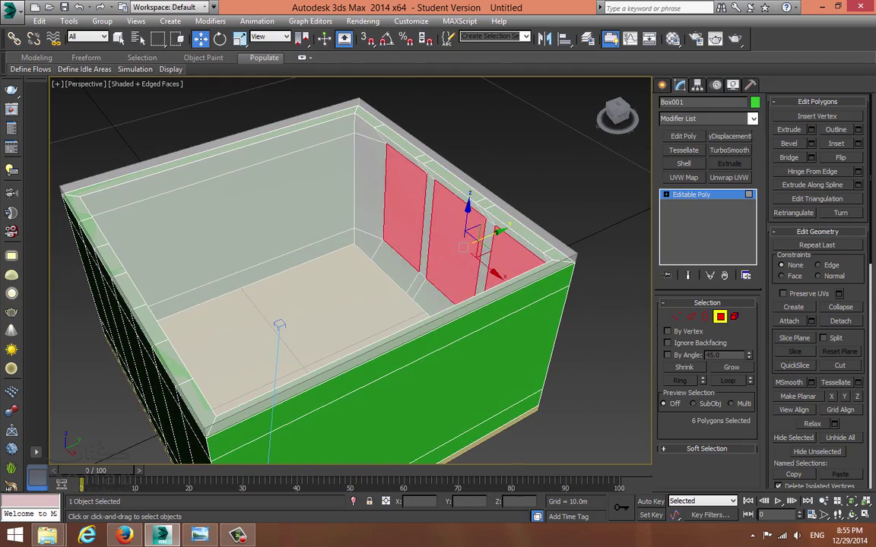
key("ctrl+z")
middle_click_drag(489, 236, 384, 216, "alt")
left_click(788, 158)
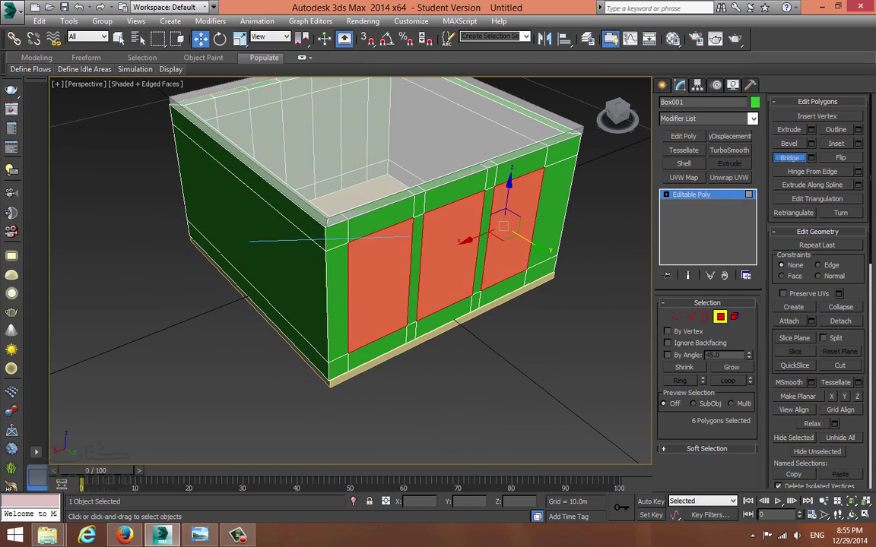
mouse_move(452, 247)
middle_mouse_down("alt")
mouse_move(399, 266)
mouse_move(449, 262)
middle_mouse_up("alt")
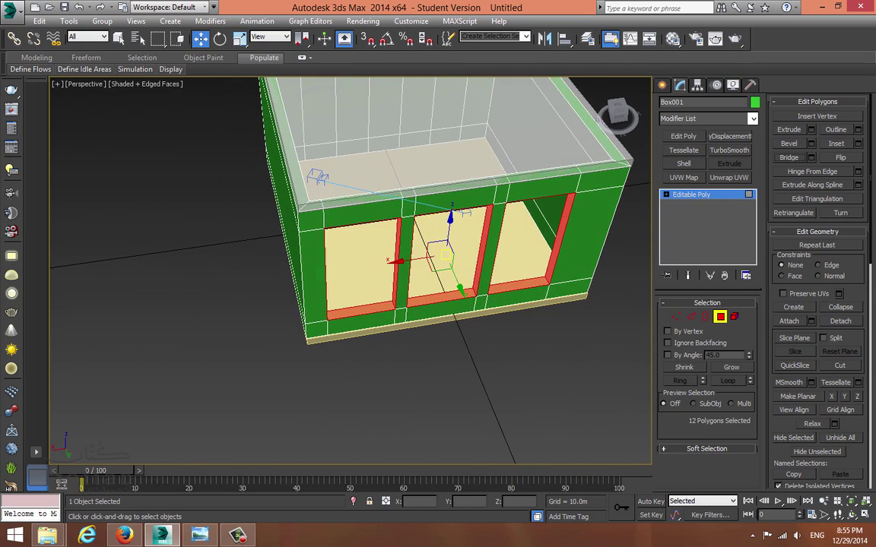
key("ctrl+z")
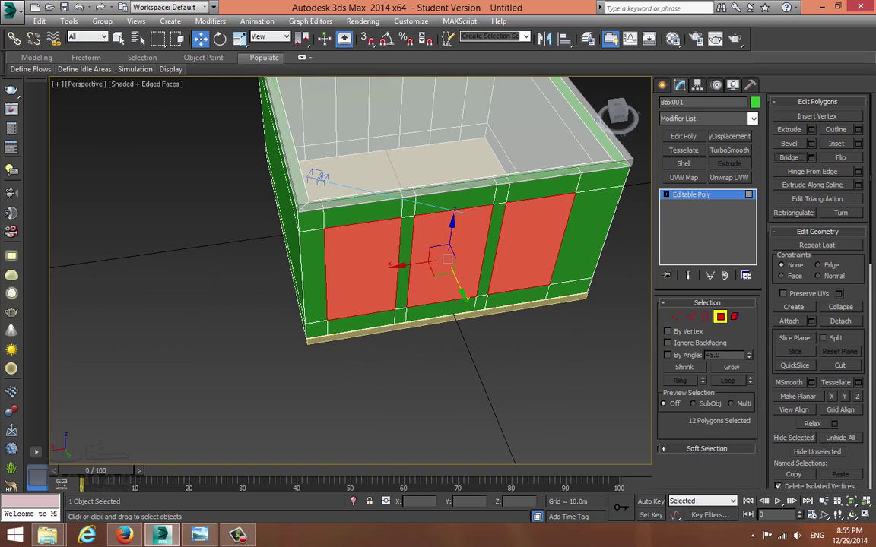
key("ctrl+z")
Clone the three large outer polygons of the +Y wall outward to a new object named "window glass", and leave polygon editing.
left_click(363, 268)
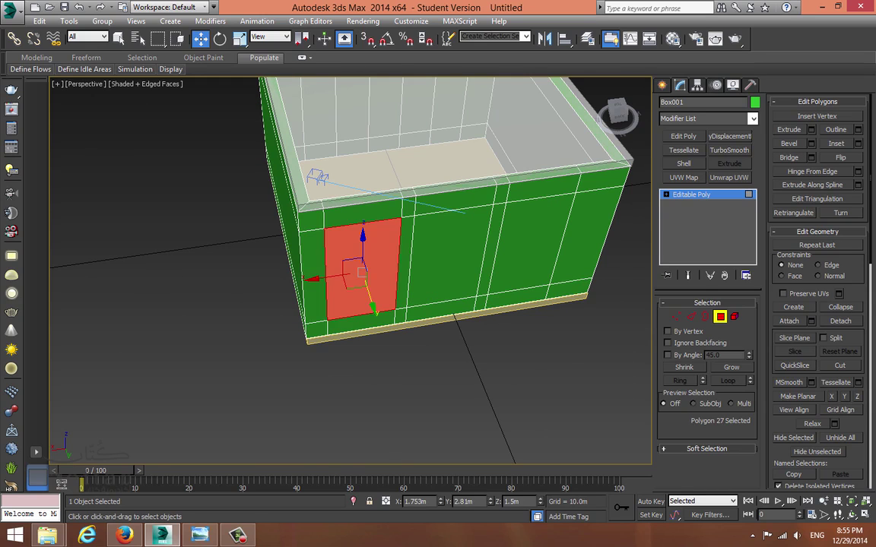
left_click(447, 259, "ctrl")
left_click(526, 245, "ctrl")
middle_click_drag(526, 244, 504, 237, "alt")
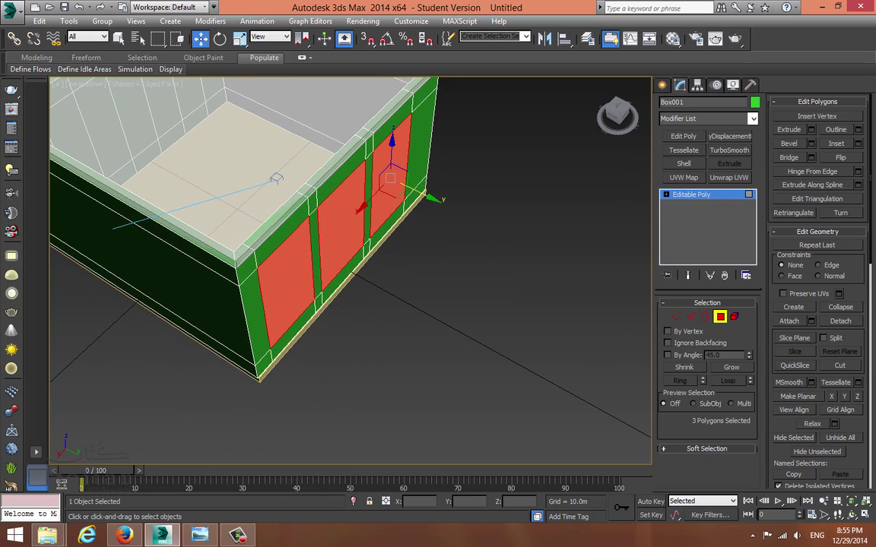
left_click_drag(389, 178, 465, 215, "shift")
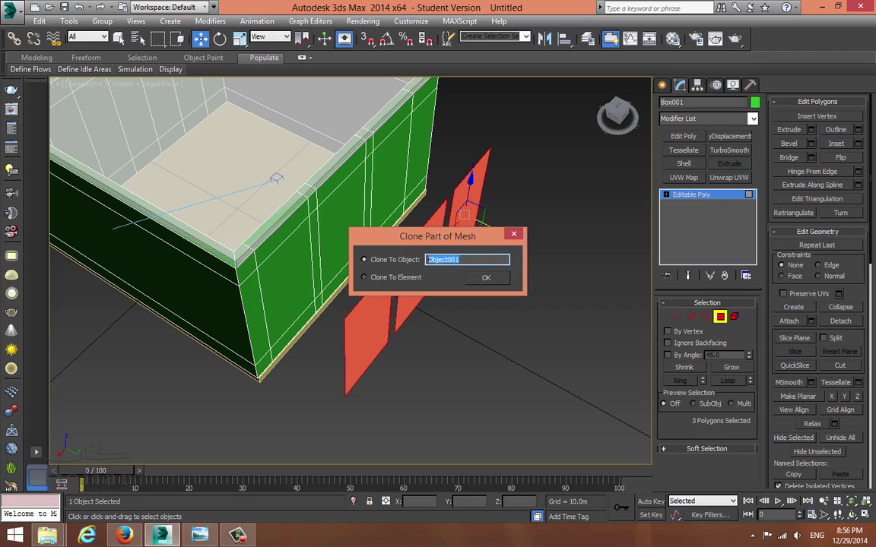
type("window glass")
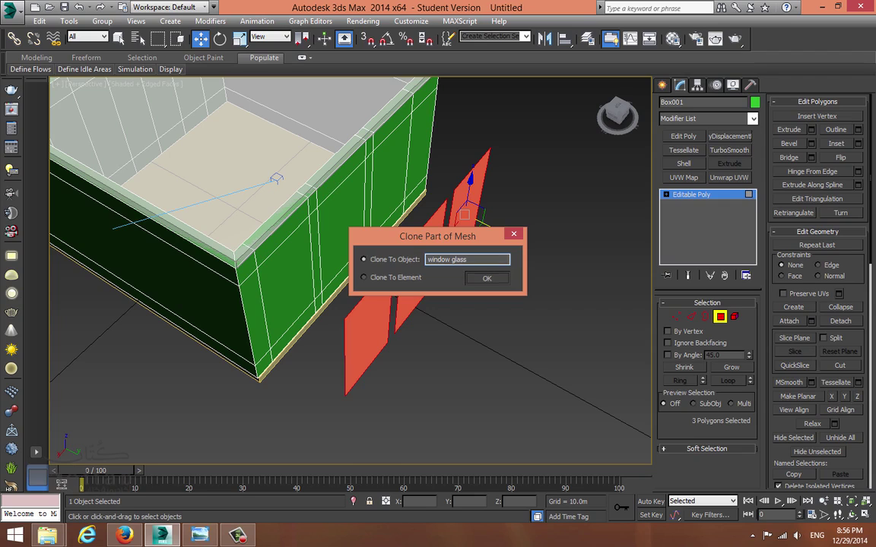
key("Return")
left_click(720, 316)
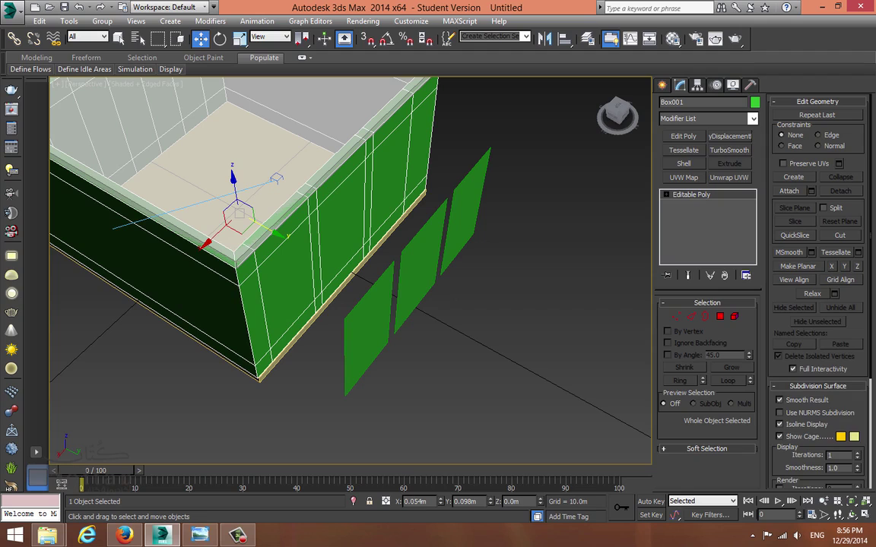
Select the window glass object by name, limiting the scene list to geometry.
key("h")
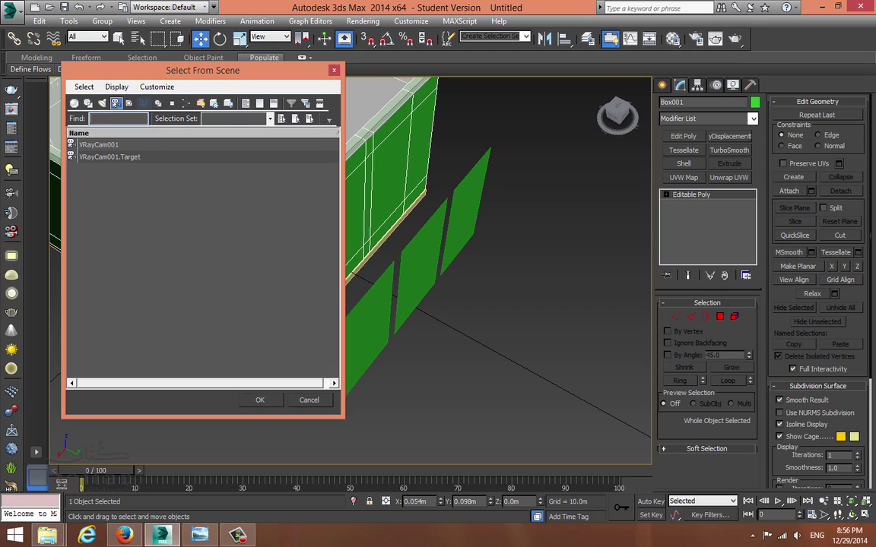
left_click(115, 103)
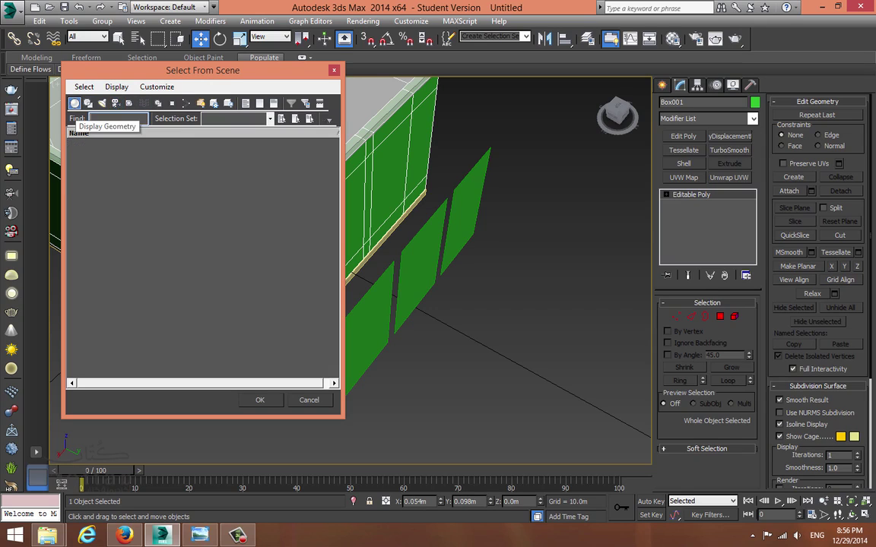
left_click(74, 103)
double_click(98, 181)
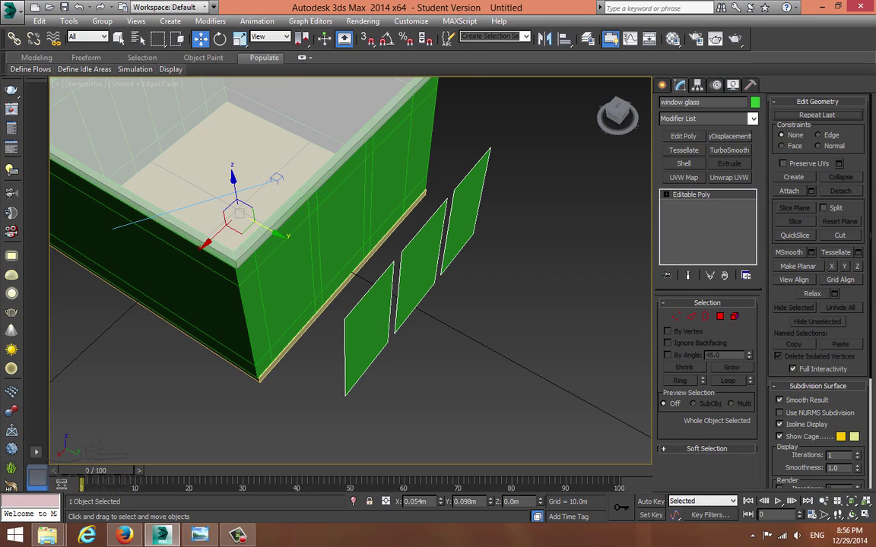
middle_click_drag(335, 281, 355, 237, "alt")
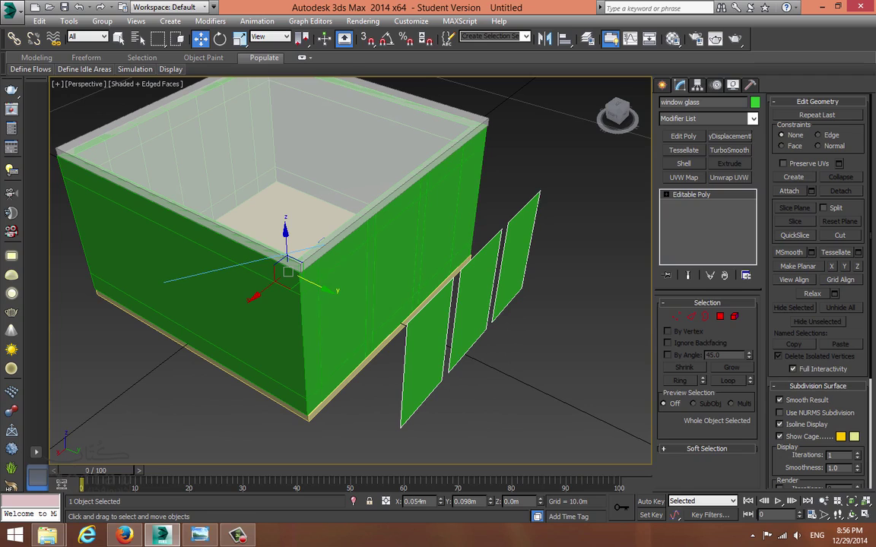
key("h")
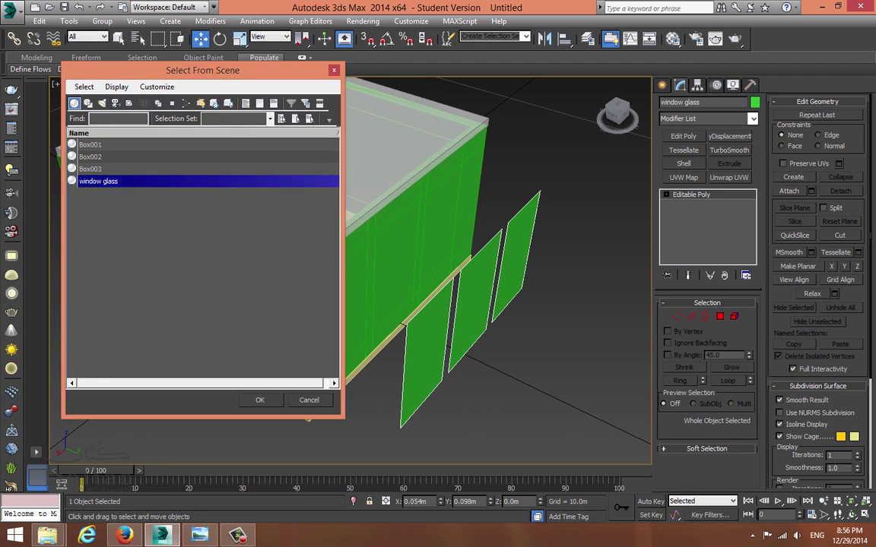
left_click(309, 400)
middle_click_drag(322, 242, 312, 244)
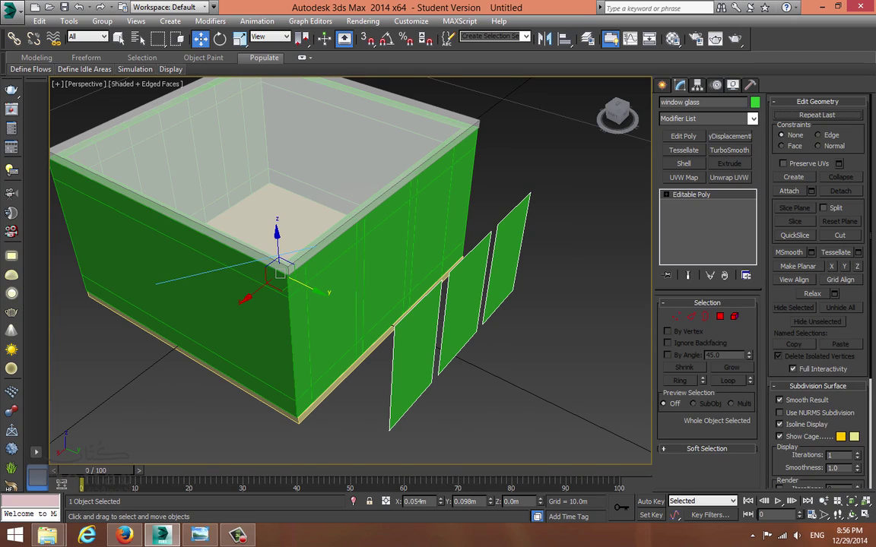
mouse_move(307, 286)
left_mouse_down()
mouse_move(241, 254)
mouse_move(305, 287)
left_mouse_up()
mouse_move(306, 287)
middle_mouse_down("alt")
mouse_move(328, 316)
mouse_move(296, 280)
middle_mouse_up("alt")
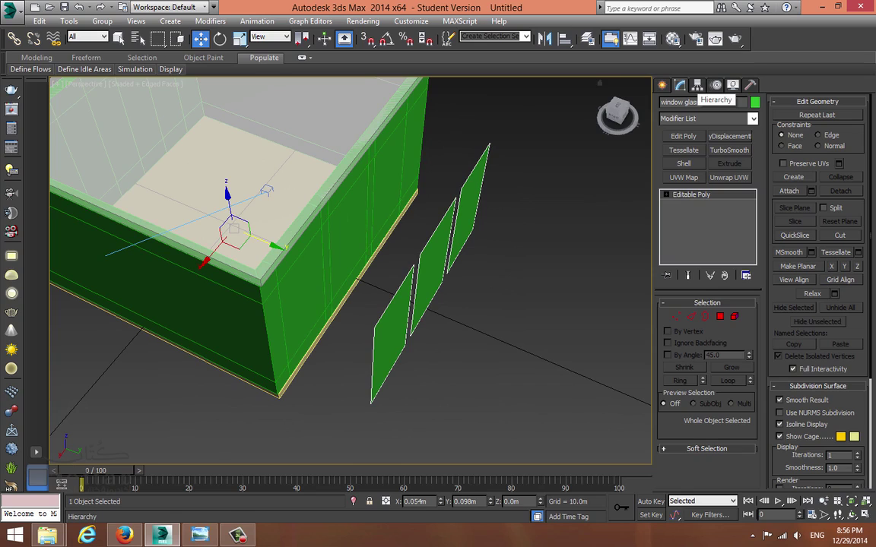
Examine the pivot positions of the walls, floor and ceiling in the hierarchy's pivot settings.
left_click(697, 84)
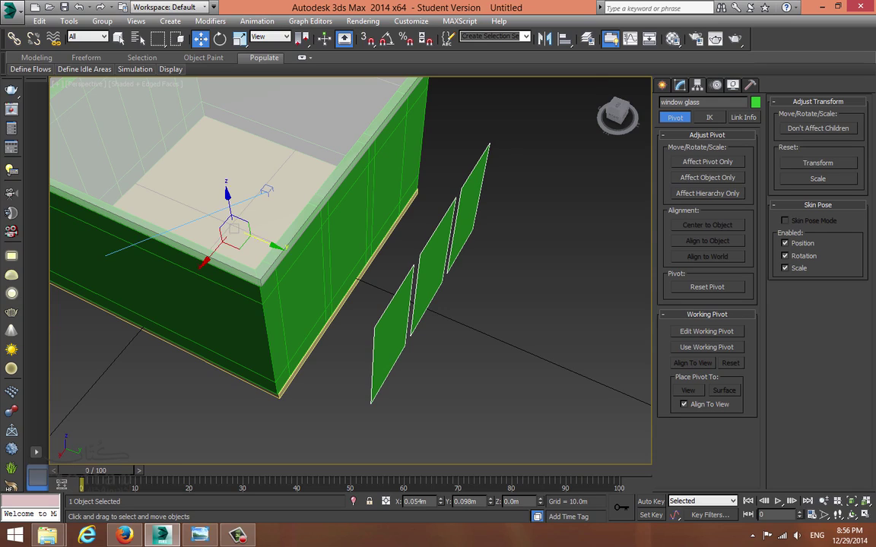
left_click(300, 293)
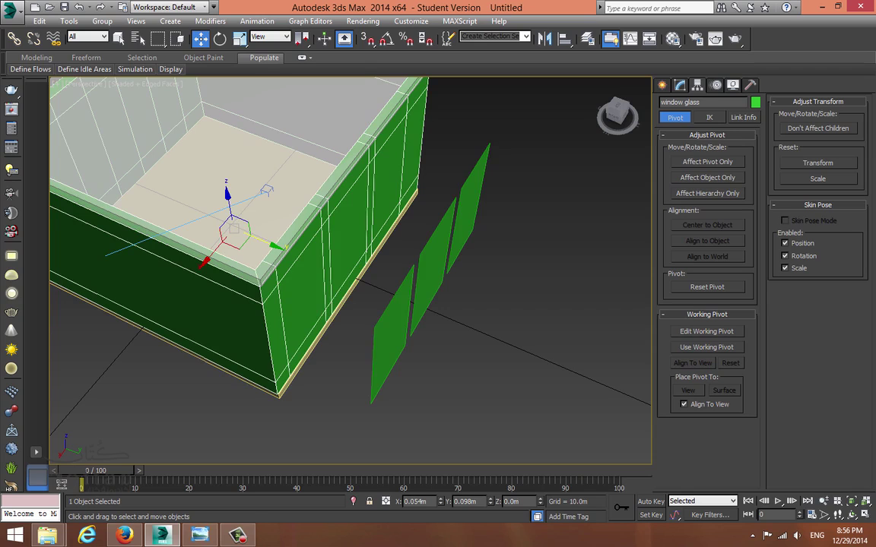
middle_click_drag(243, 241, 265, 253)
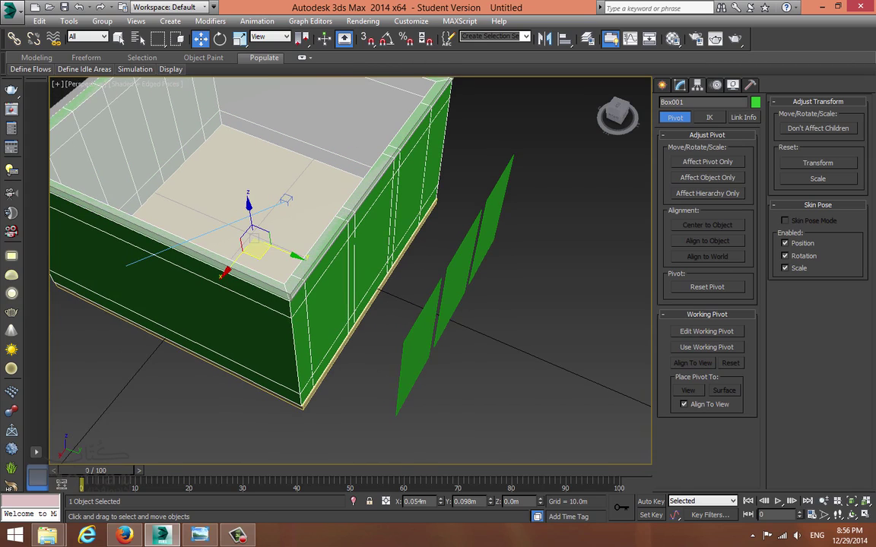
key("ctrl+d")
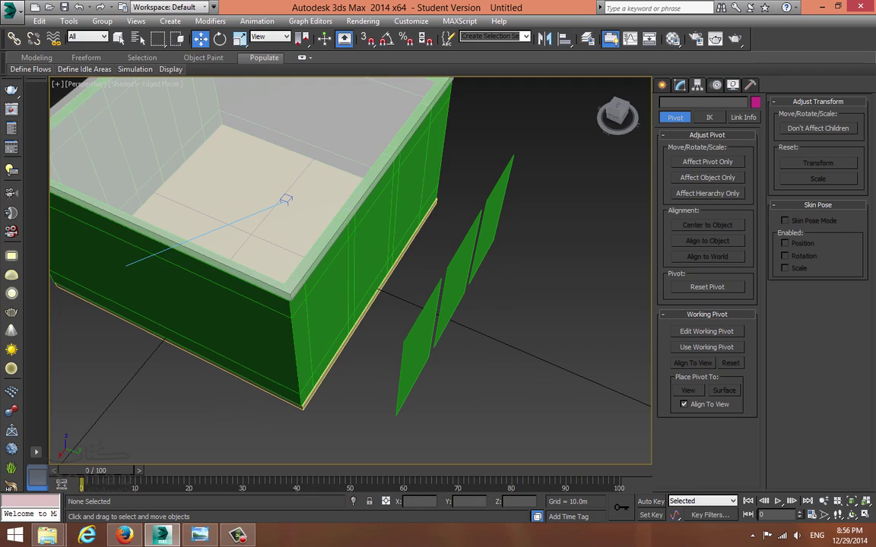
left_click(227, 219)
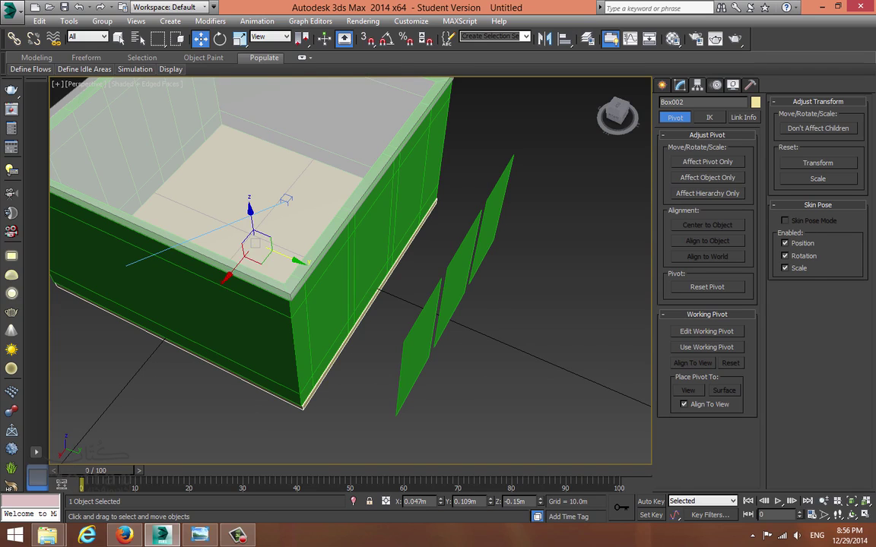
left_click(227, 219)
middle_click_drag(226, 218, 228, 181, "alt")
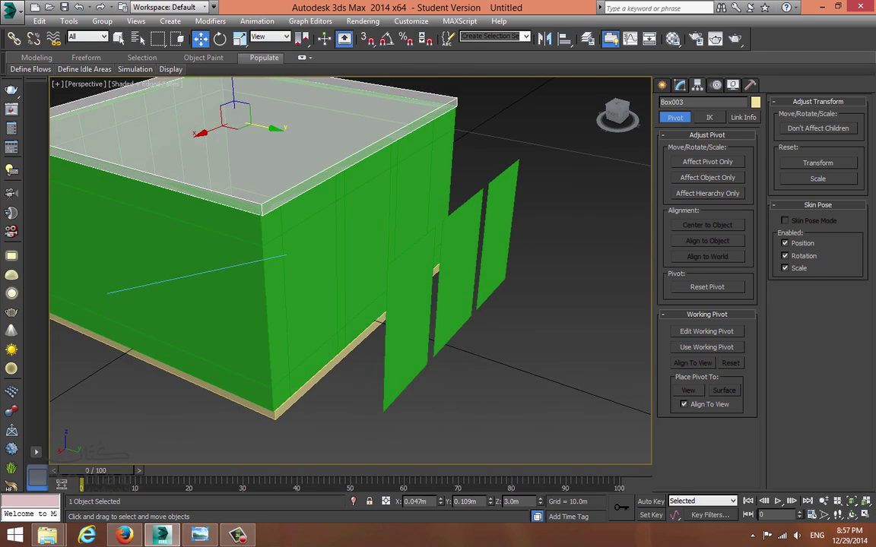
Center the window glass's pivot on the object and move the glass toward the wall along Y, to about 3.948 m.
left_click(415, 319)
middle_click_drag(414, 319, 428, 374, "alt")
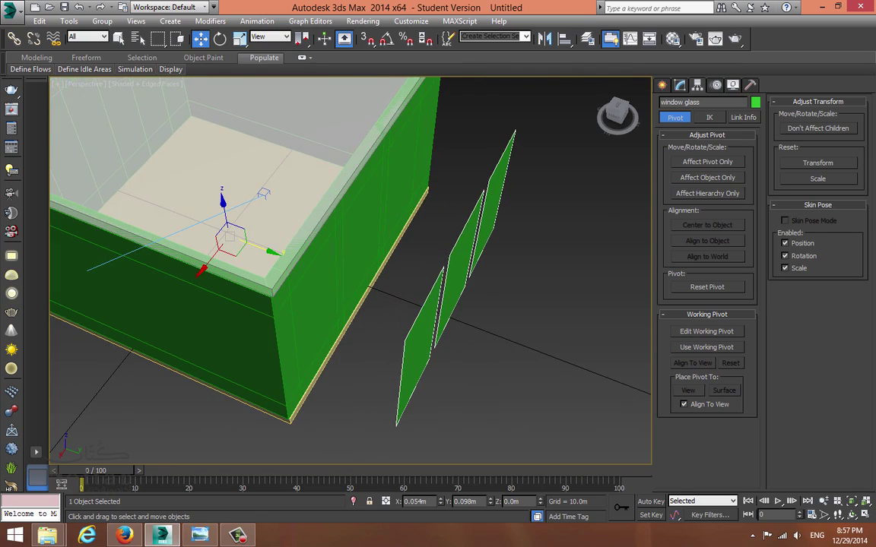
left_click(708, 162)
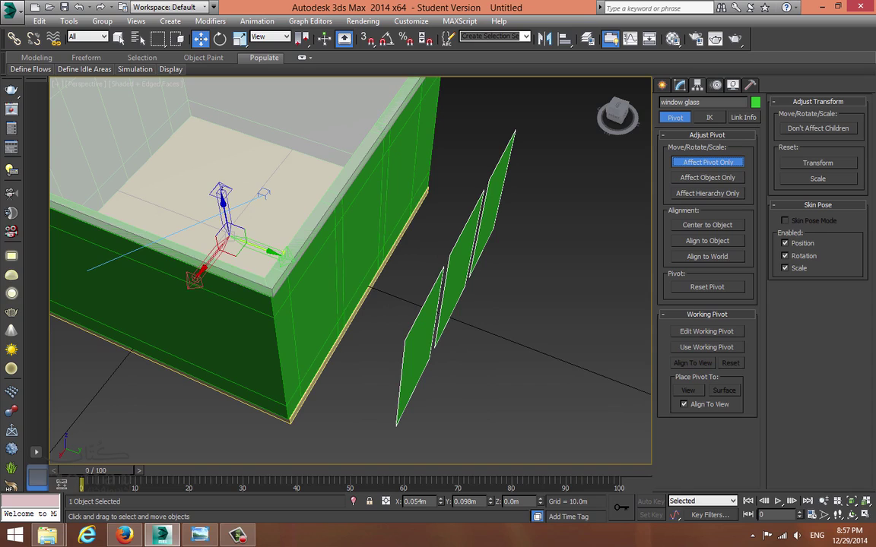
left_click(707, 225)
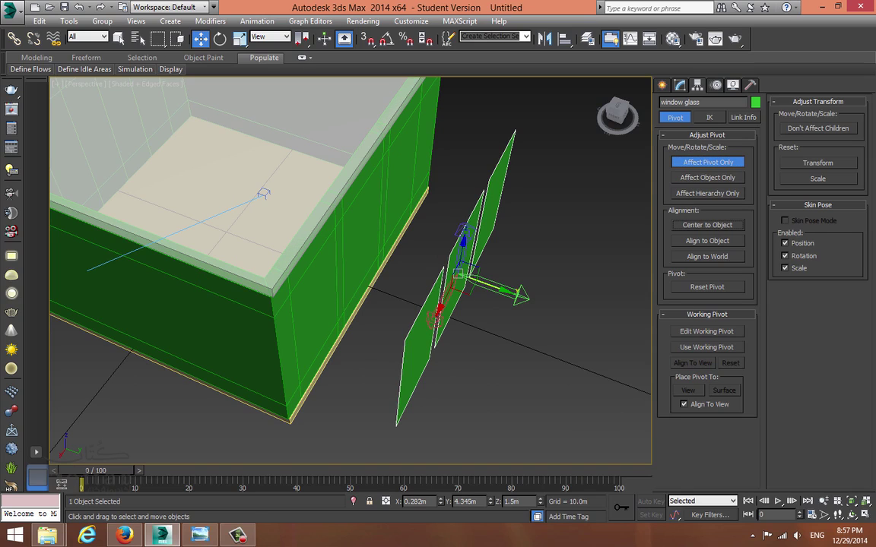
left_click(662, 85)
middle_click_drag(456, 335, 464, 351, "alt")
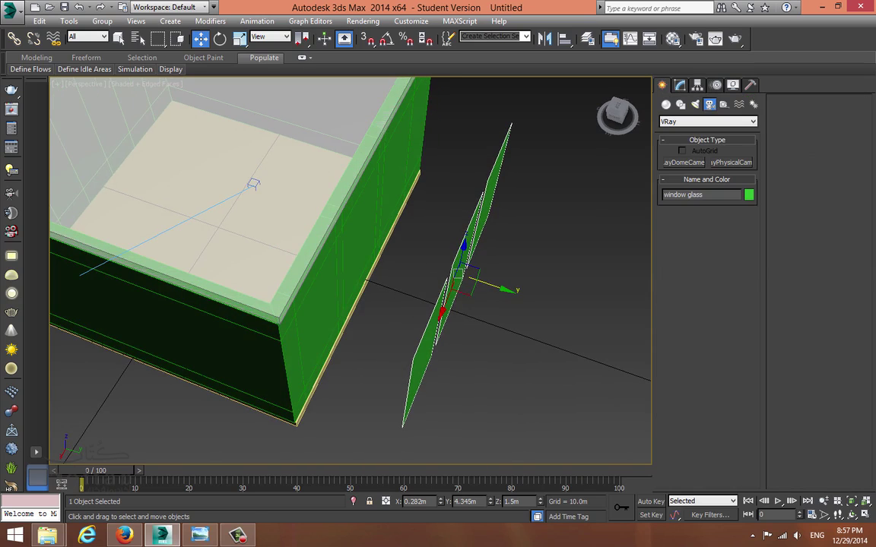
left_click_drag(492, 285, 466, 276)
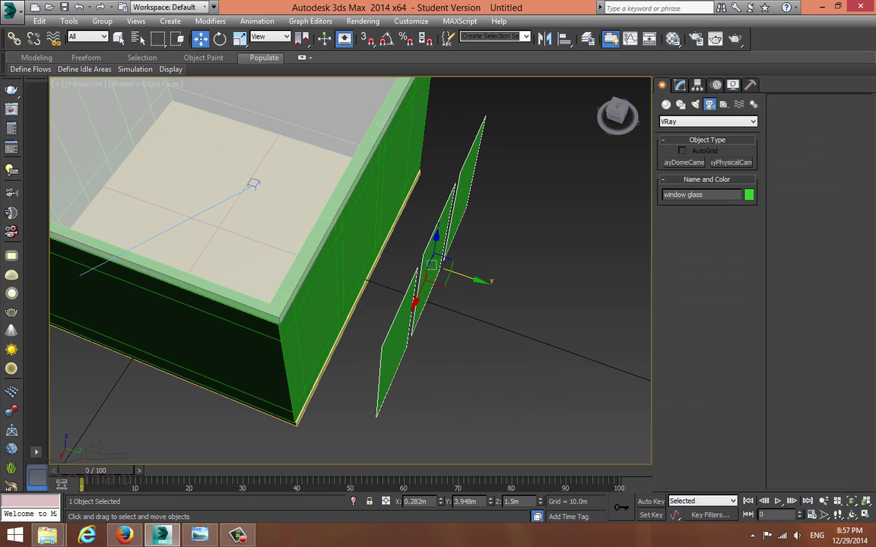
Change the window glass's object color to dark blue from the 3ds Max palette.
left_click(749, 195)
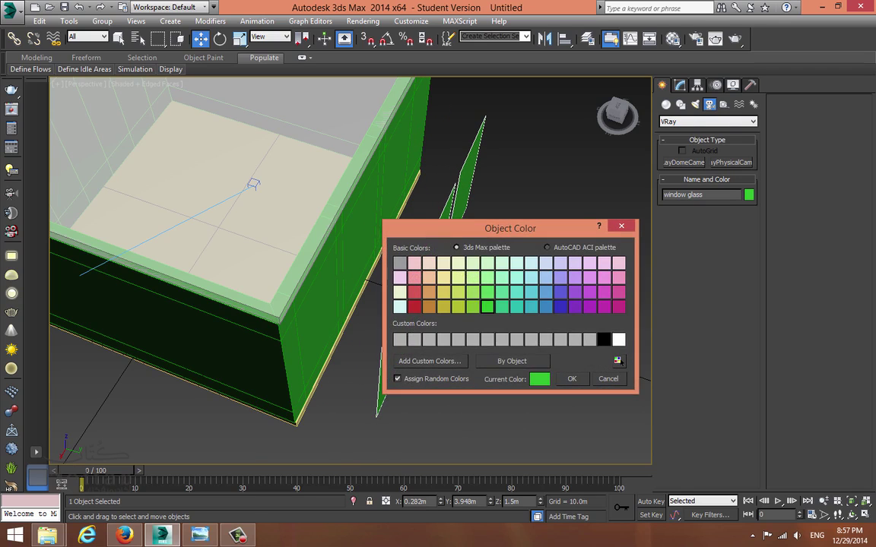
left_click(561, 307)
left_click(572, 378)
middle_click_drag(563, 365, 487, 335, "alt")
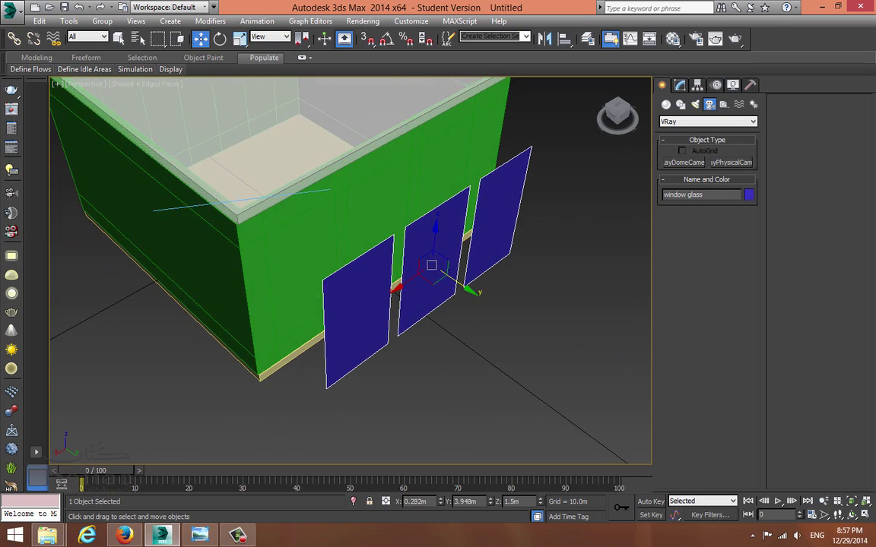
Show the window glass's modifier settings and check the window in the reference render before returning to the scene.
left_click(679, 85)
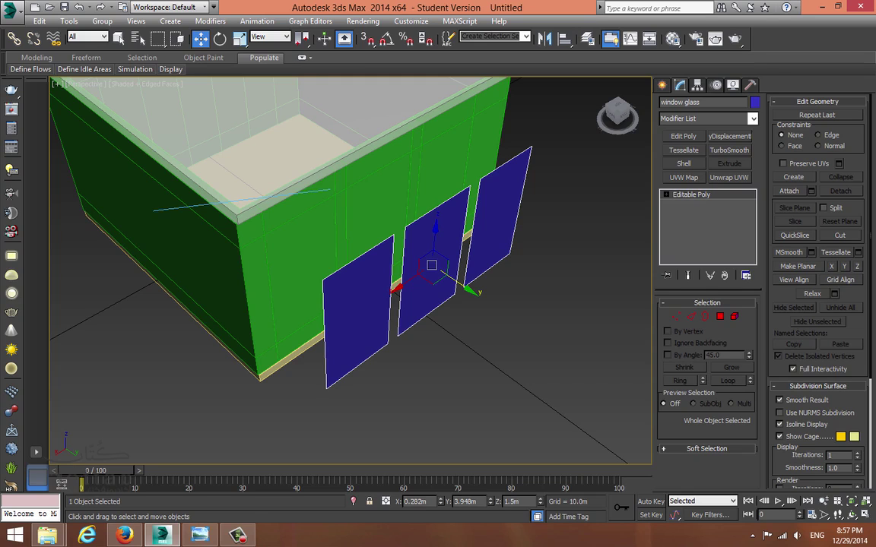
middle_click_drag(249, 140, 214, 166)
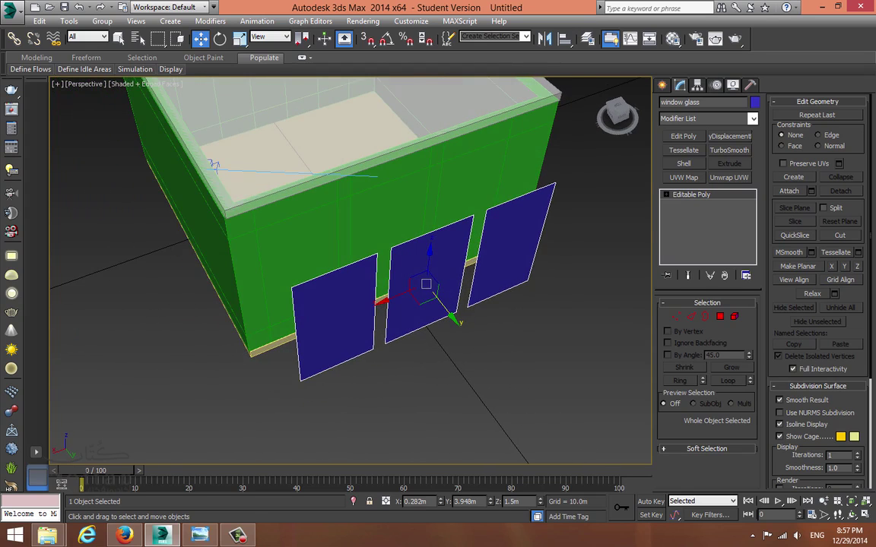
left_click(200, 535)
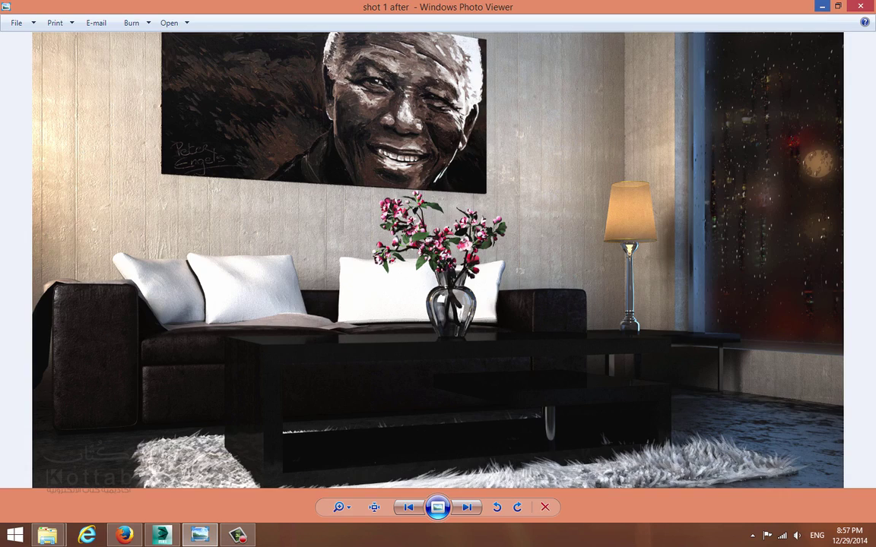
left_click(822, 7)
middle_click_drag(583, 332, 609, 285)
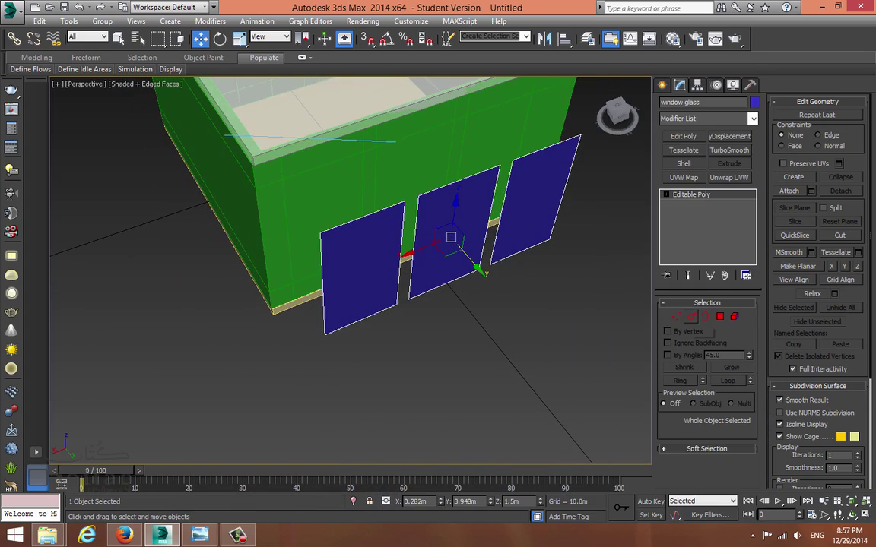
Start edge editing on the window glass, select all edges of its three panes and limit the selection filter to Geometry.
key("2")
key("ctrl+a")
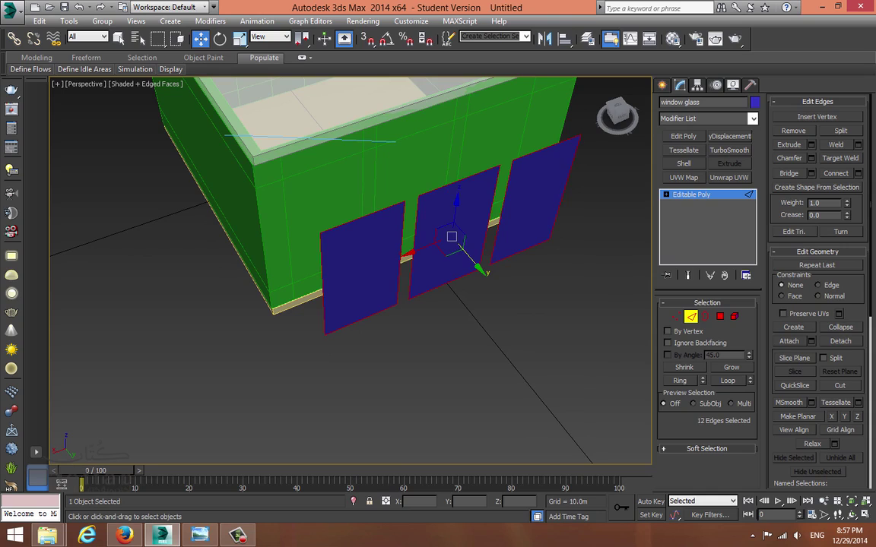
middle_click_drag(457, 319, 447, 303, "alt")
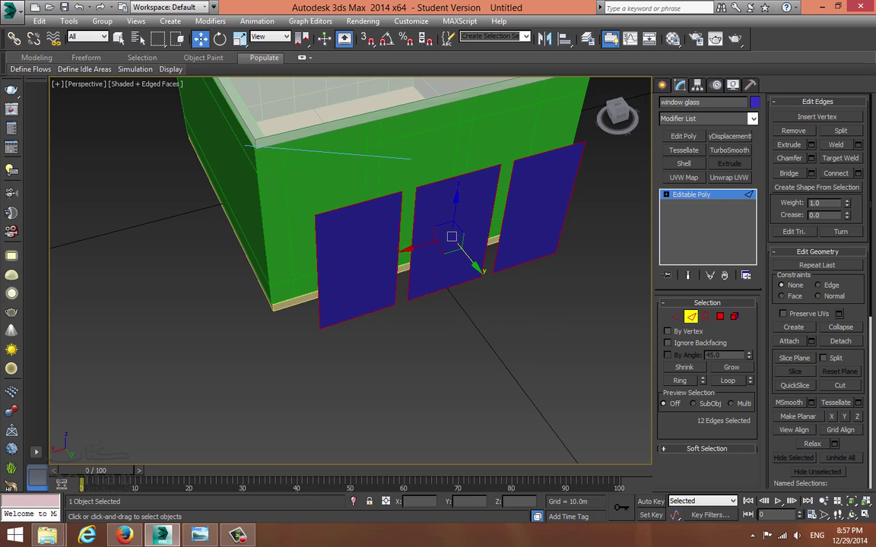
middle_click_drag(572, 143, 533, 150)
scroll(534, 150, "up", 5)
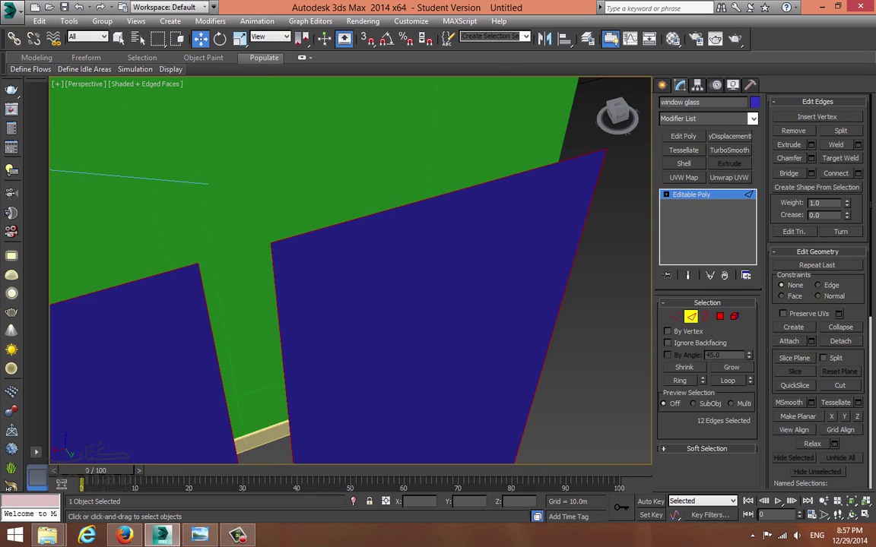
scroll(411, 88, "down", 5)
middle_click_drag(411, 88, 408, 120)
left_click(88, 36)
left_click(82, 55)
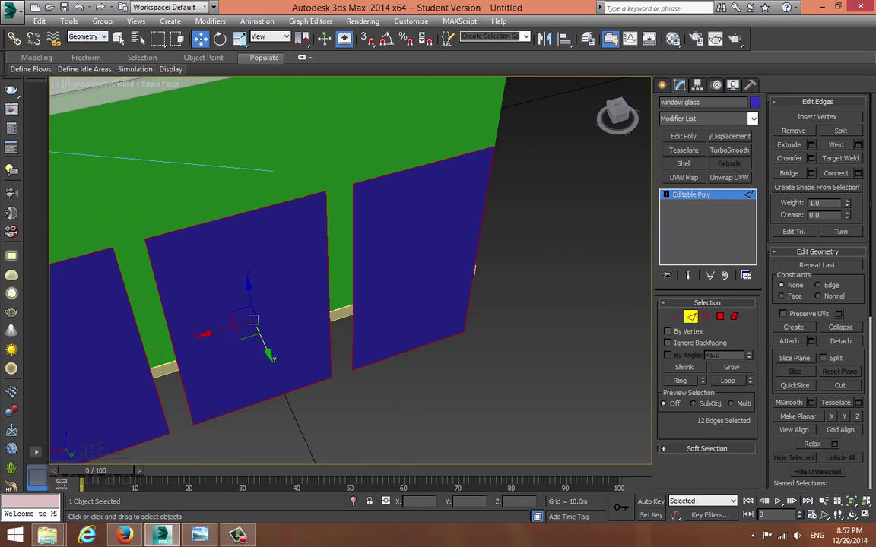
left_click_drag(523, 197, 352, 363)
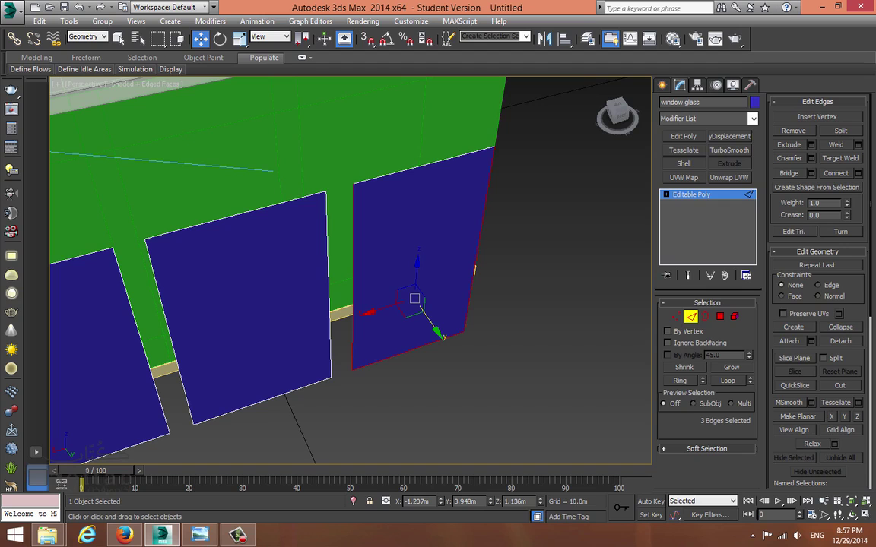
Save the scene as "modeling the scene again" in the desktop folder My Recording Lessons, subfolder Lesson 1.
key("ctrl+s")
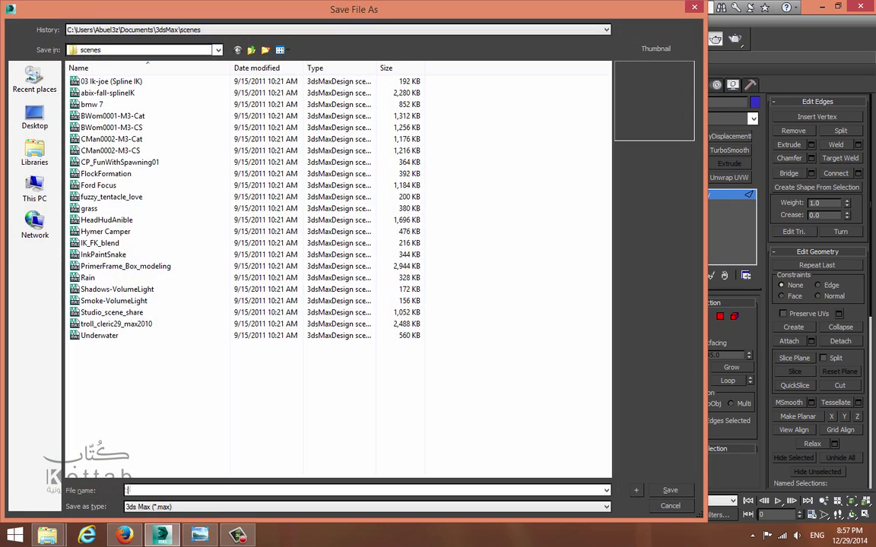
left_click(35, 117)
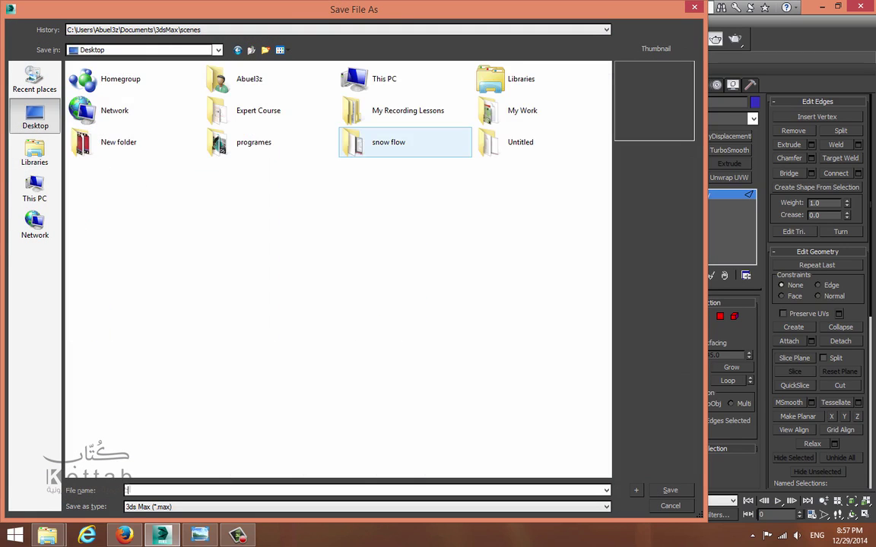
double_click(396, 111)
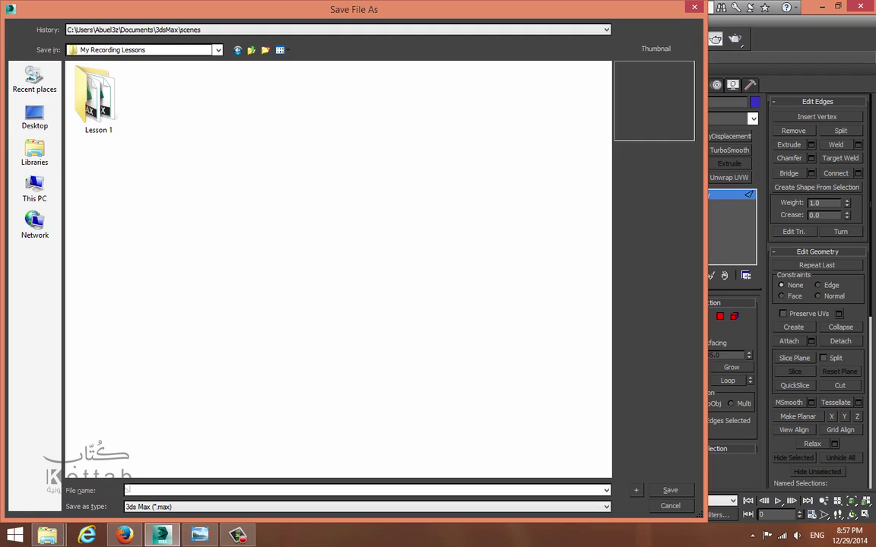
double_click(95, 97)
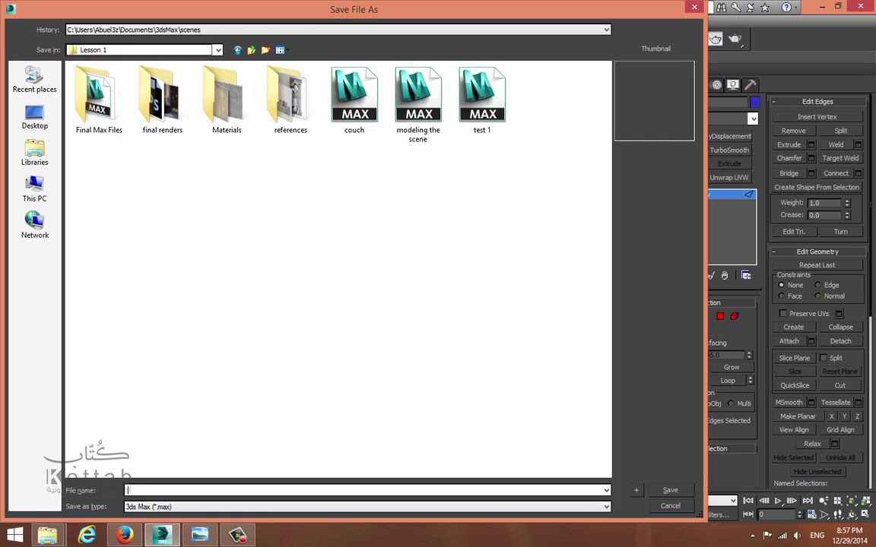
type("modeling th")
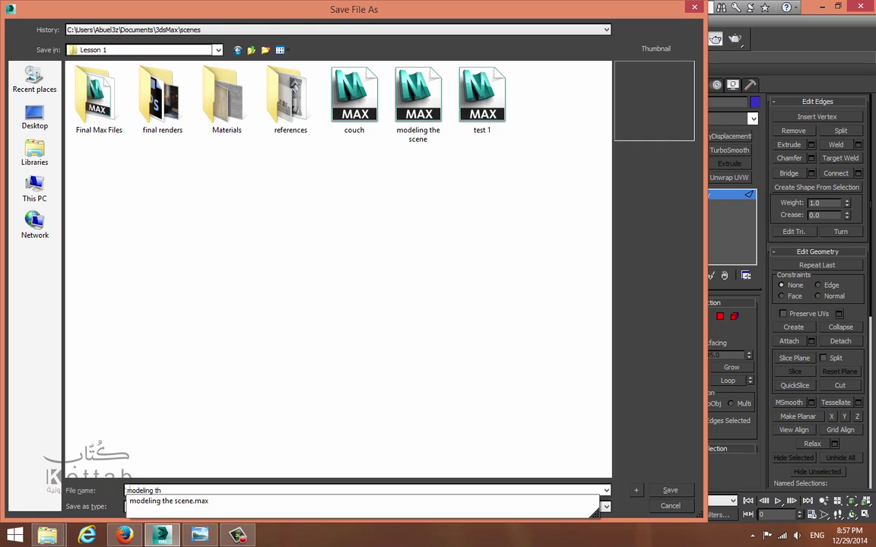
type("e scene ag")
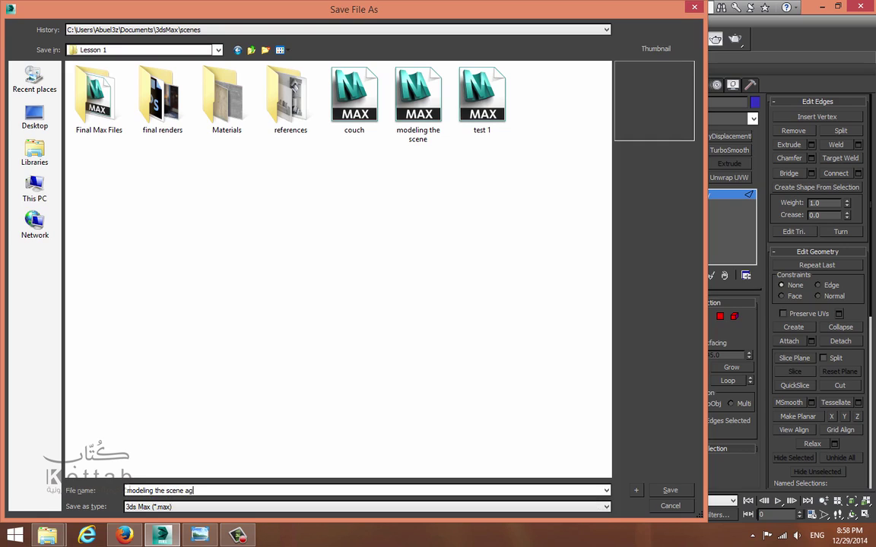
type("ain")
key("Return")
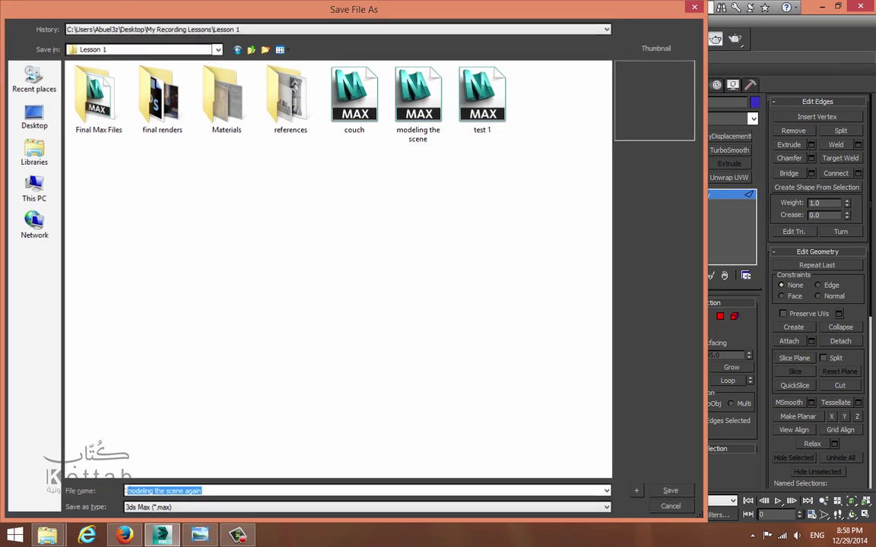
Select all edges of the window glass, create a linear shape named Shape001 from them and leave edge editing.
middle_click_drag(415, 298, 475, 289)
key("ctrl+a")
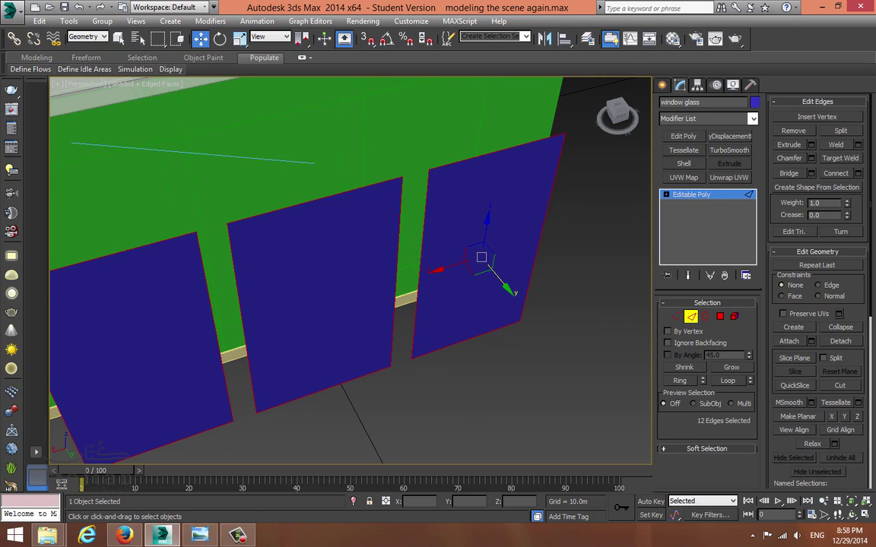
middle_click_drag(481, 257, 511, 257)
middle_click_drag(435, 236, 459, 207, "alt")
left_click(816, 187)
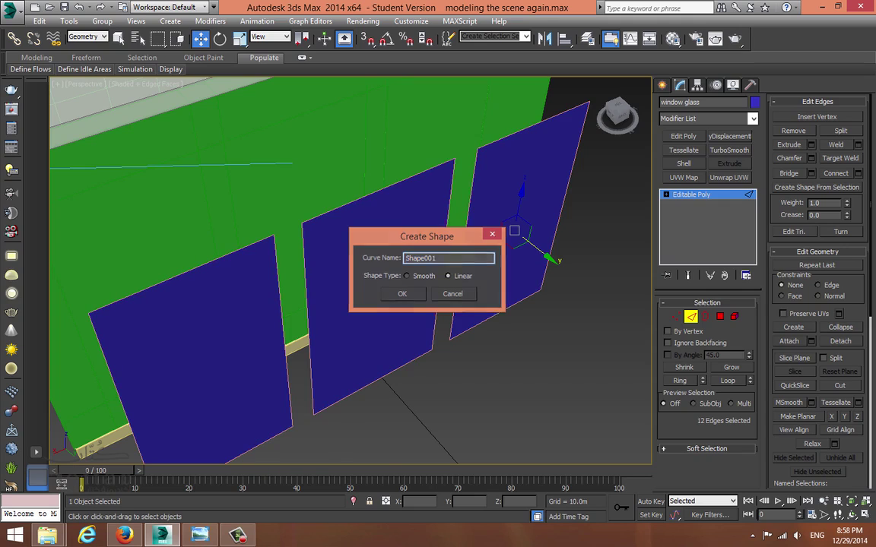
key("Return")
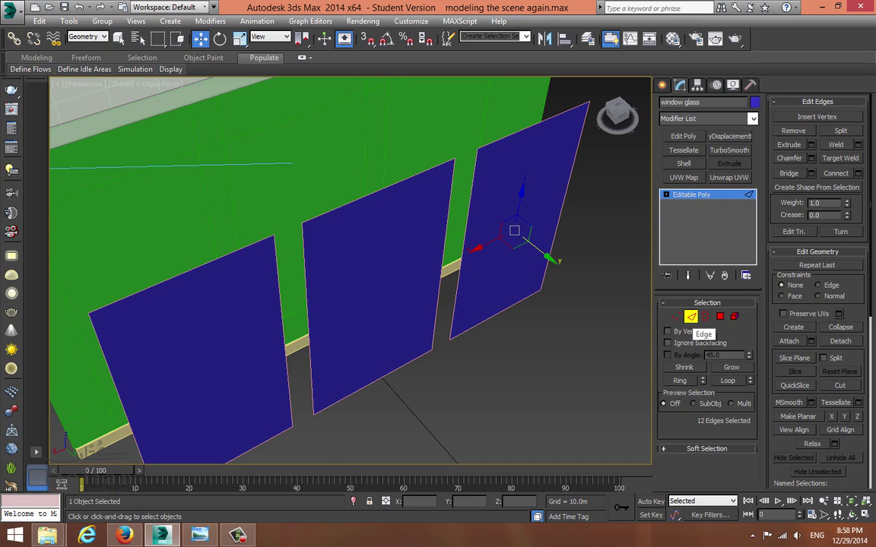
left_click(691, 316)
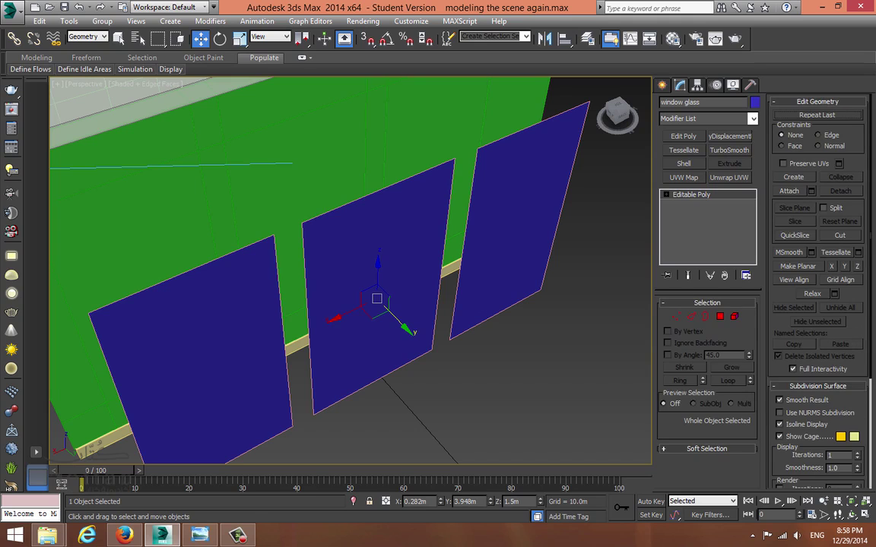
Move the window glass along Y toward the wall, away from the outline shape, and deselect it.
left_click_drag(403, 325, 384, 307)
left_click(471, 395)
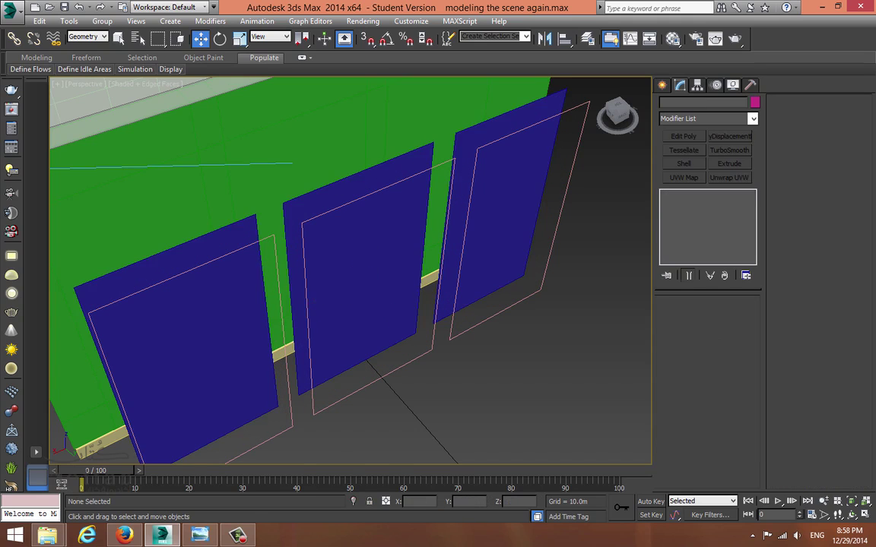
middle_click_drag(436, 263, 454, 241)
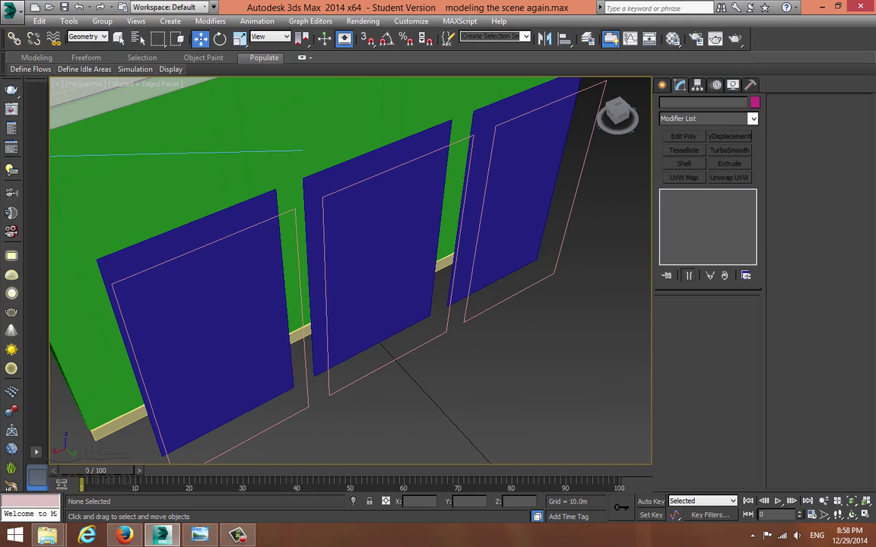
Reset the selection filter to All and select the outline shape in front of the glass panes.
left_click(89, 36)
left_click(78, 46)
left_click_drag(586, 258, 559, 216)
middle_click_drag(547, 224, 564, 244, "alt")
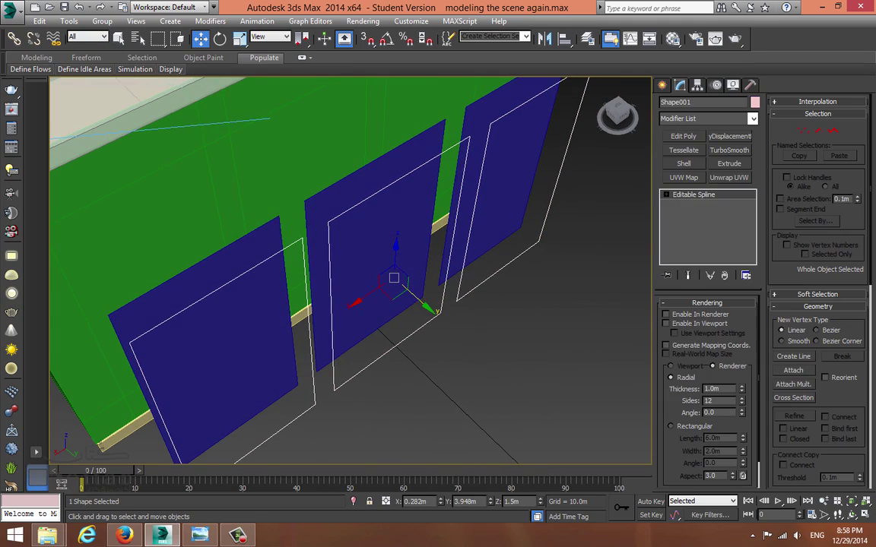
Enable the outline shape's spline thickness in both the renderer and the viewport.
left_click(706, 303)
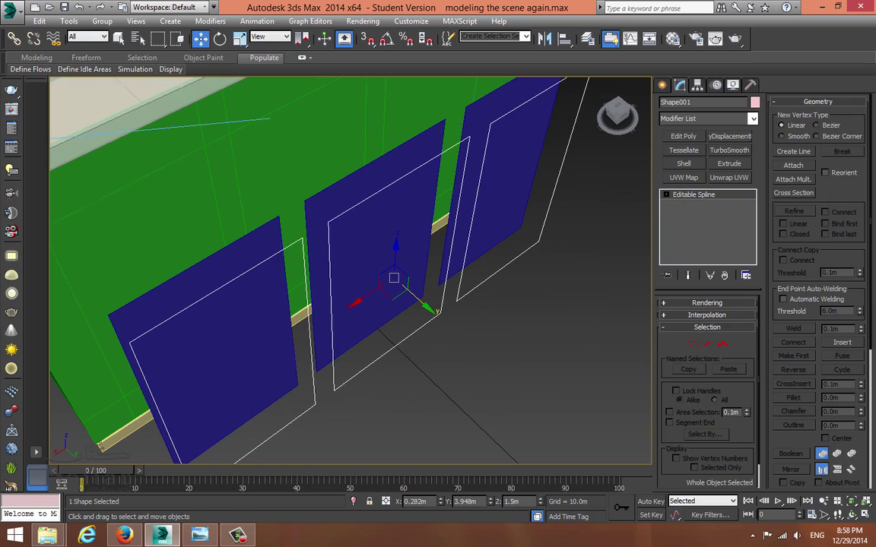
left_click(707, 303)
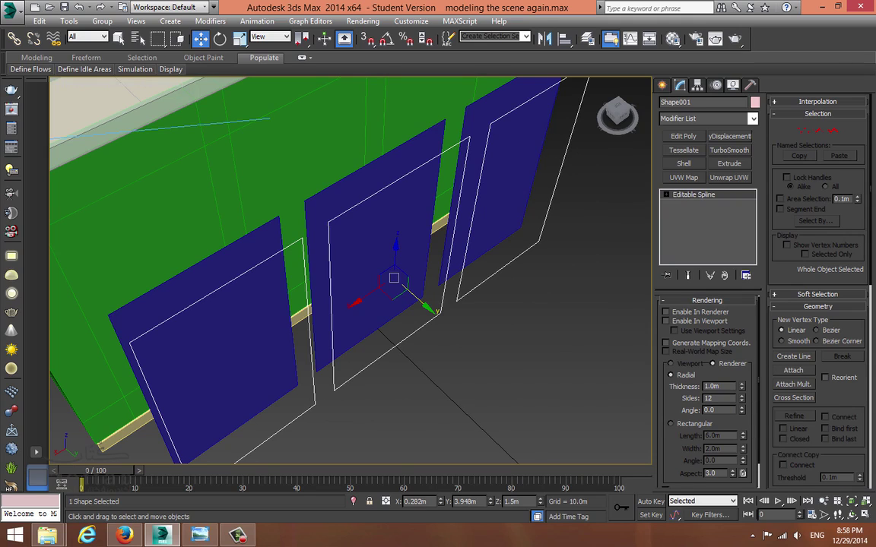
left_click(667, 312)
left_click(667, 322)
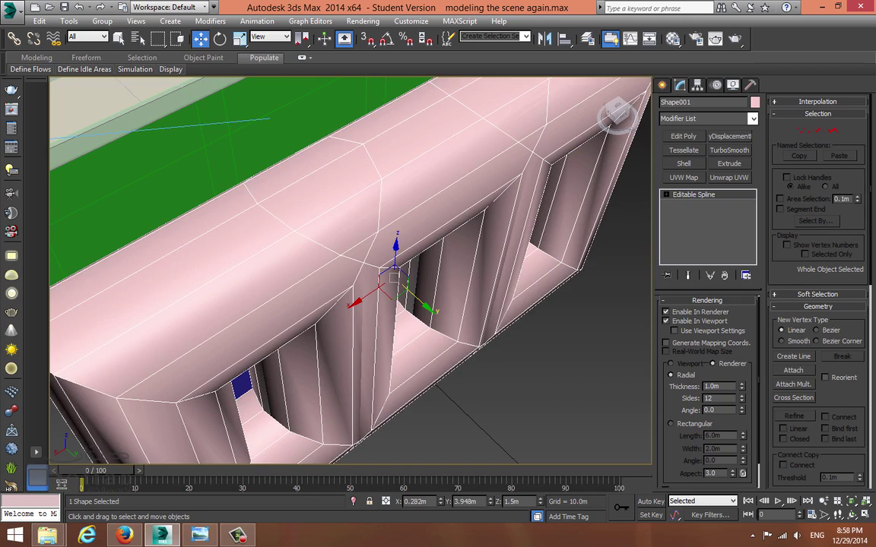
scroll(709, 392, "down", 1)
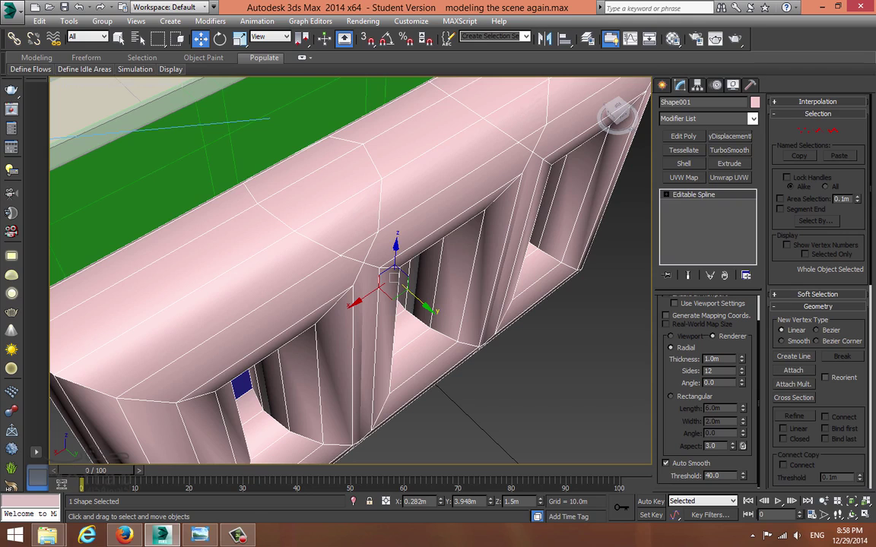
middle_click_drag(411, 304, 415, 235, "alt")
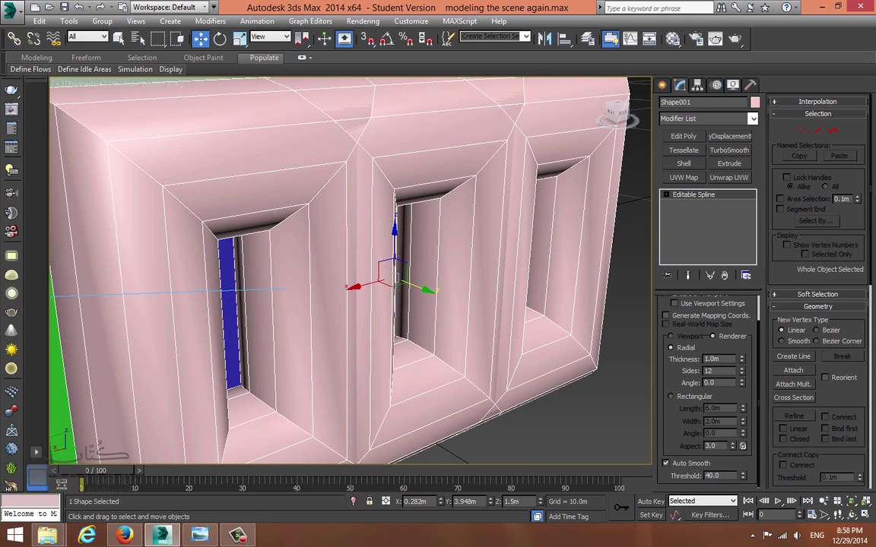
Give the outline shape a rectangular cross-section with length 0.05 m and width 0.05 m to form the window frames.
left_click(671, 396)
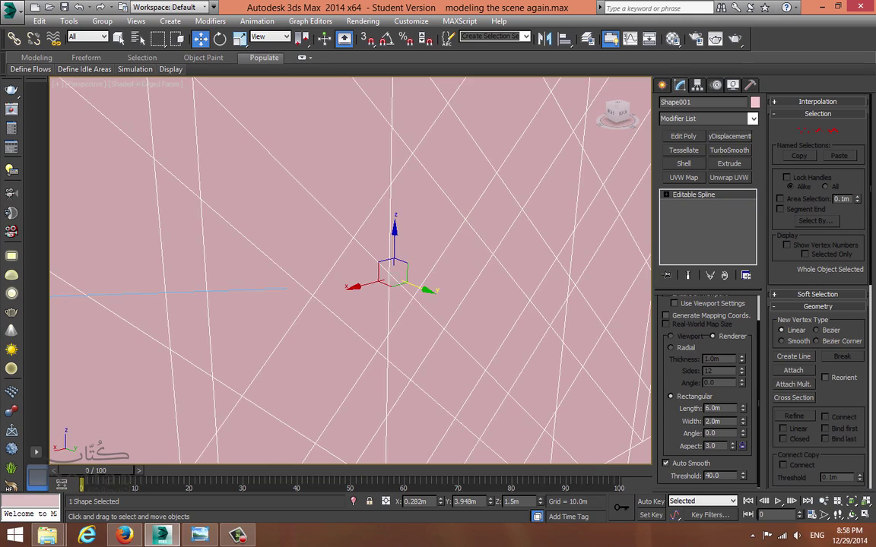
scroll(563, 251, "down", 4)
middle_click_drag(562, 251, 570, 280, "alt")
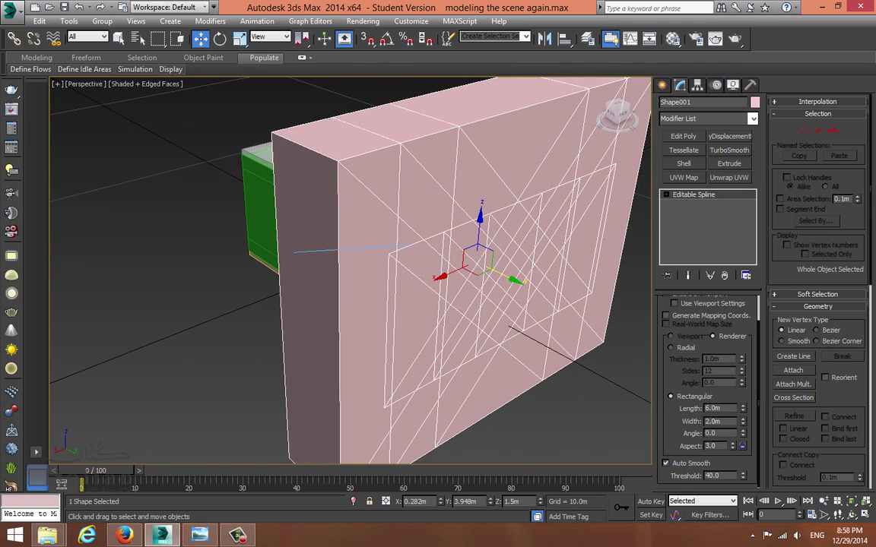
double_click(713, 408)
type("0.05")
key("Return")
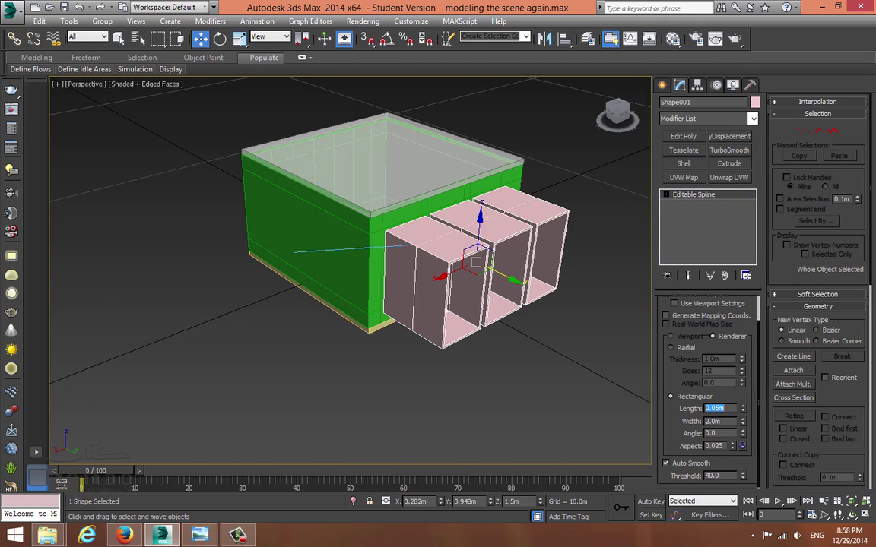
key("Tab")
type("0.05")
key("Return")
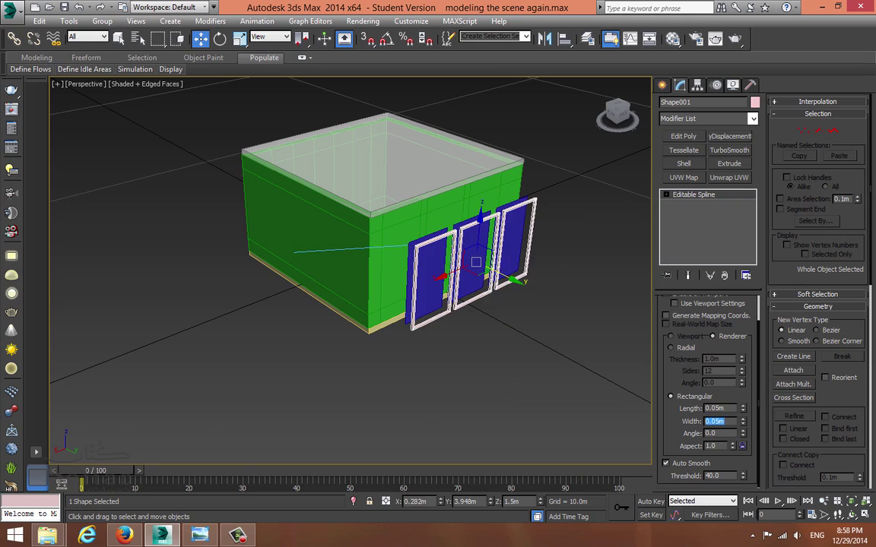
key("z")
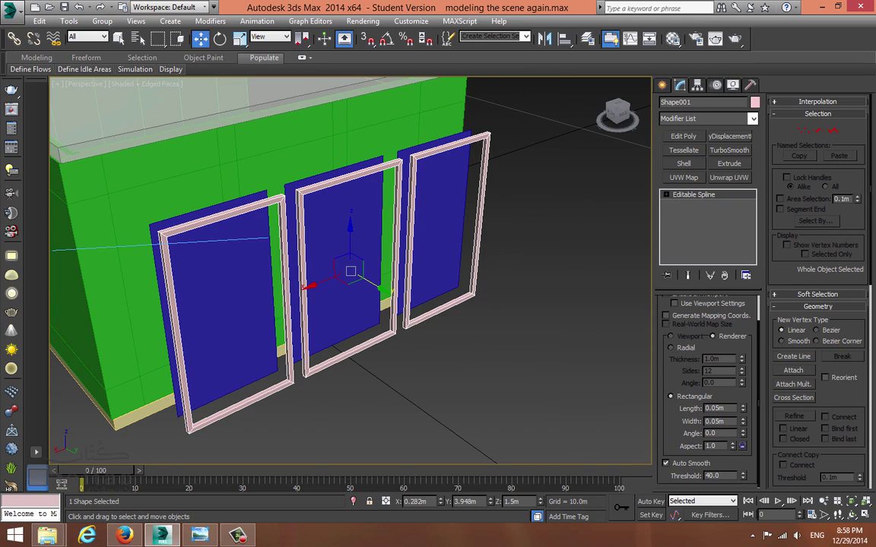
Thicken the window frames' rectangular cross-section to length 0.075 m and width 0.075 m.
middle_click_drag(350, 271, 374, 296)
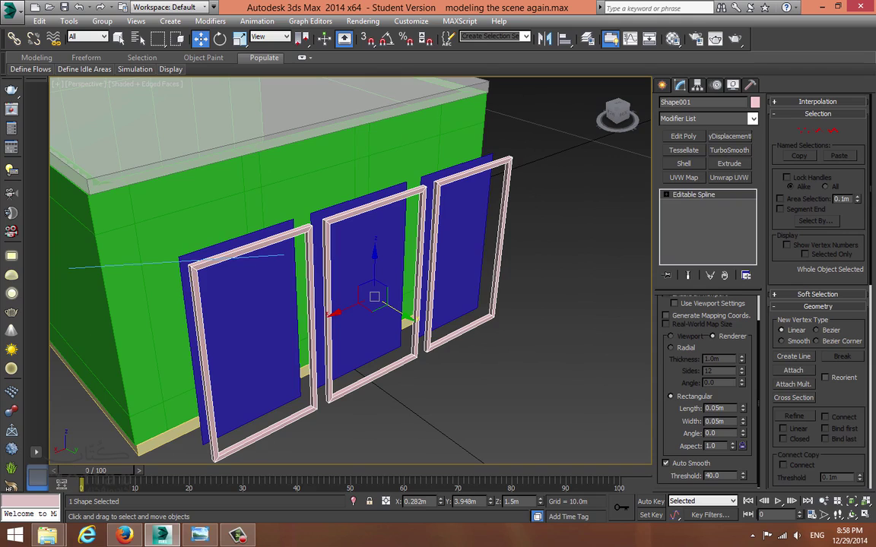
middle_click_drag(397, 218, 388, 245, "alt")
scroll(389, 244, "up", 5)
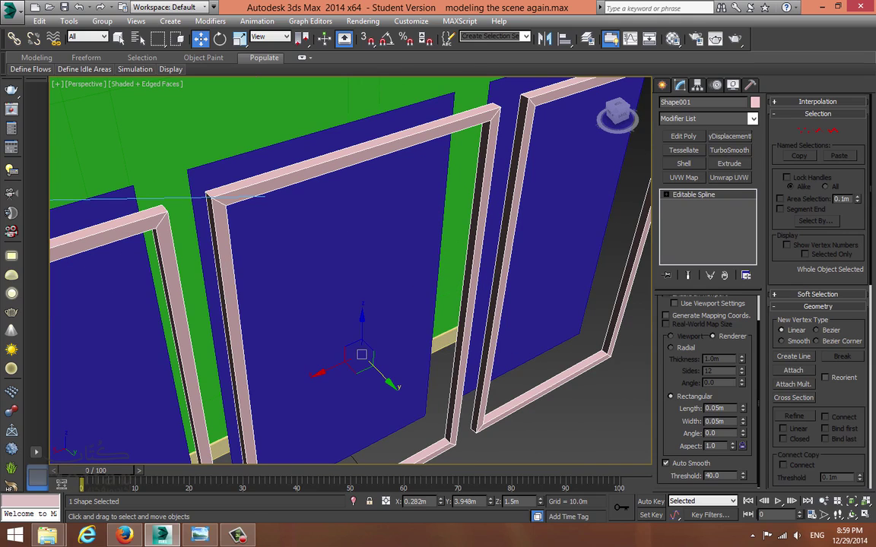
double_click(716, 409)
type("0.075")
key("Return")
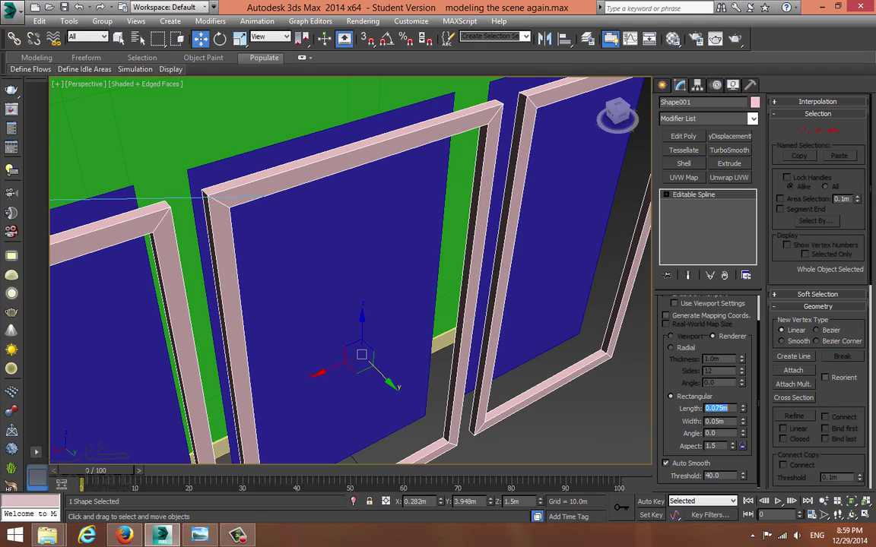
key("Tab")
type("0.075")
key("Return")
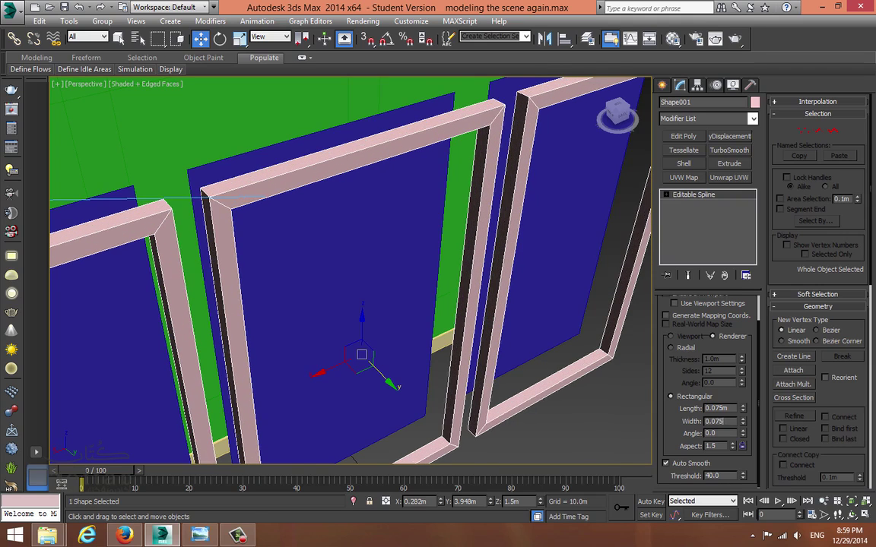
Move the window frames along Y toward the wall until they surround the glass panes.
middle_click_drag(480, 283, 460, 325, "alt")
scroll(471, 316, "down", 3)
left_click_drag(420, 364, 404, 339)
Add a Shell modifier to the window glass with an outer amount of 0.013 m.
left_click(422, 300)
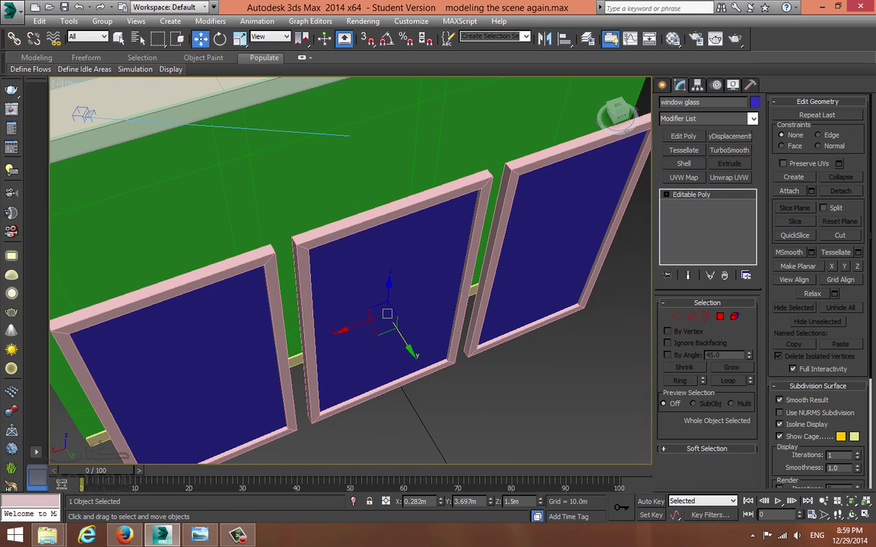
left_click(683, 163)
double_click(723, 332)
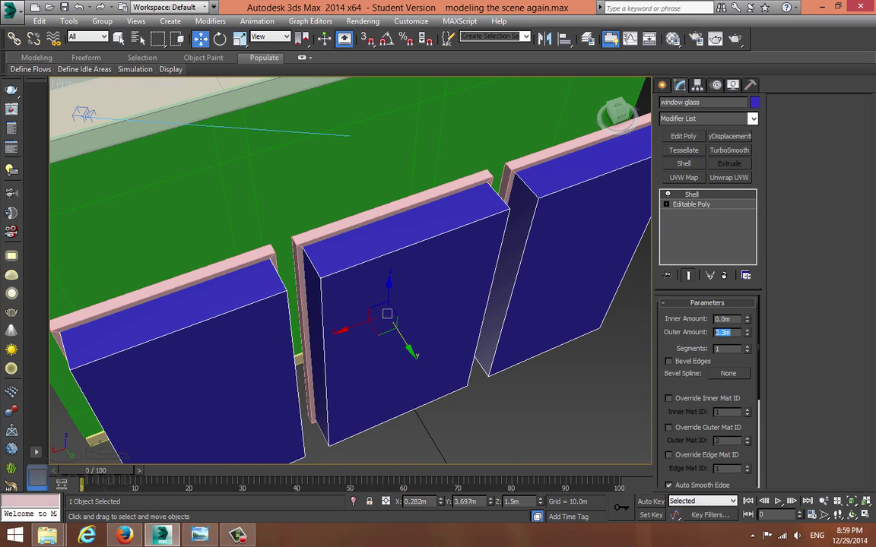
type("0.013")
key("Return")
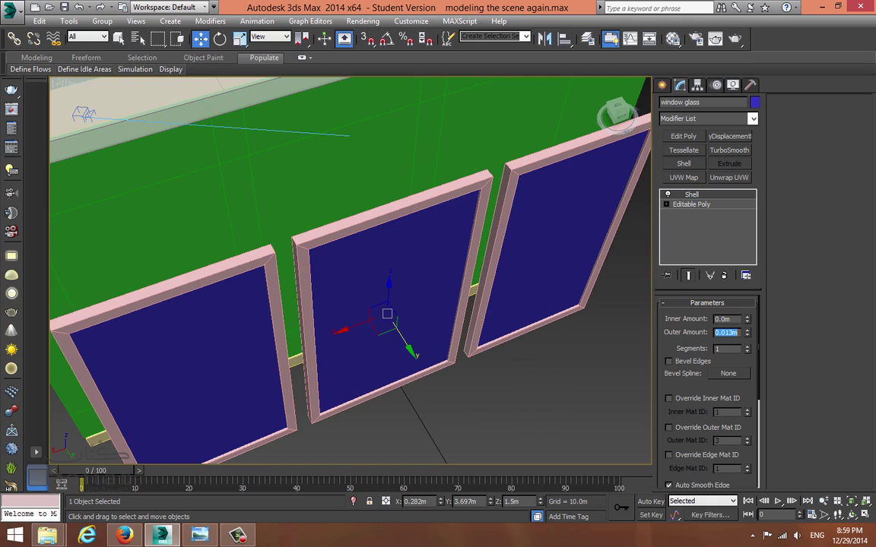
Bridge the three outer and three inner window polygons of the wall to cut the window openings, and leave polygon editing.
scroll(434, 309, "down", 4)
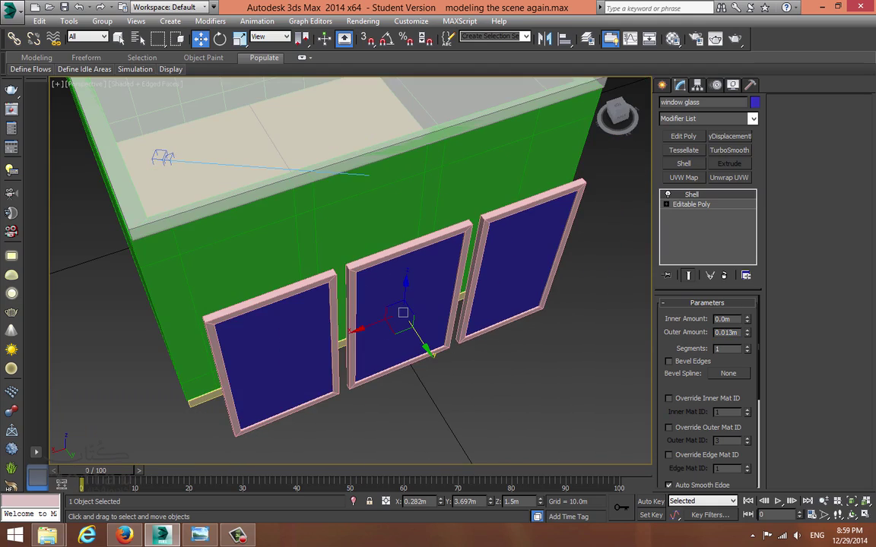
left_click(395, 216)
mouse_move(396, 216)
middle_mouse_down("alt")
mouse_move(456, 183)
mouse_move(483, 200)
mouse_move(494, 256)
mouse_move(395, 240)
middle_mouse_up("alt")
key("4")
left_click(239, 283)
left_click(363, 232, "ctrl")
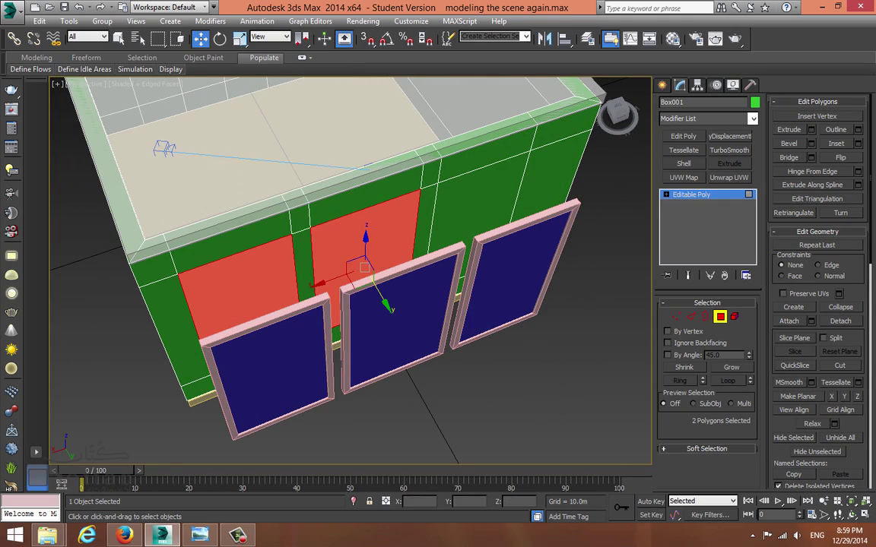
left_click(472, 194, "ctrl")
middle_click_drag(471, 194, 608, 205, "alt")
left_click(271, 218, "ctrl")
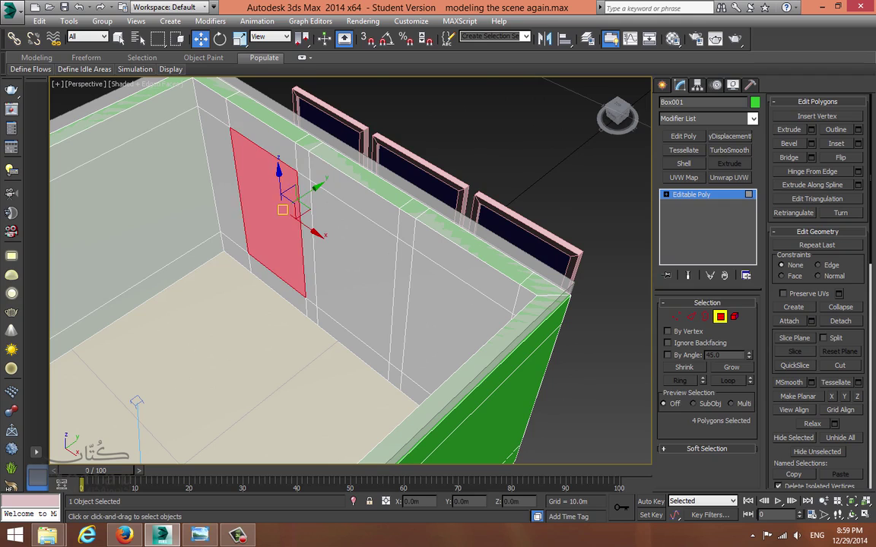
left_click(354, 267, "ctrl")
left_click(453, 318, "ctrl")
left_click(788, 157)
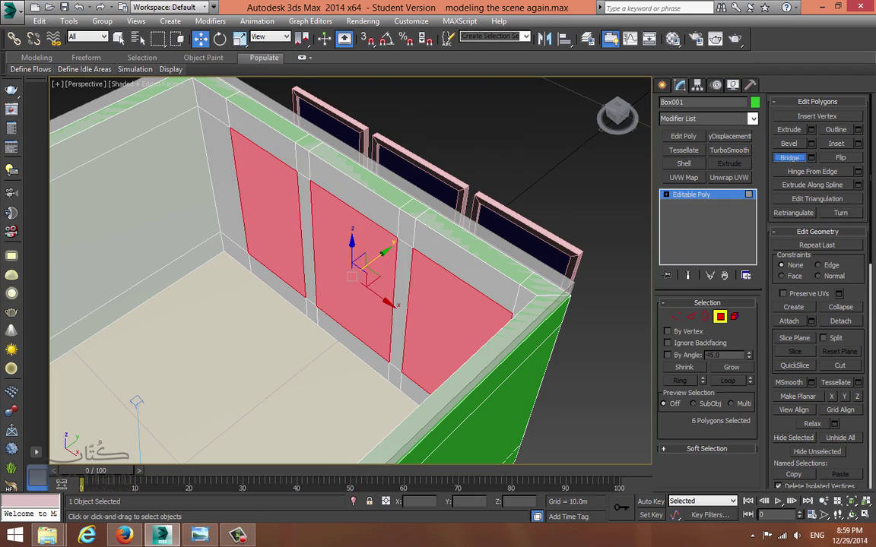
middle_click_drag(548, 327, 357, 319, "alt")
middle_click_drag(346, 251, 342, 241, "alt")
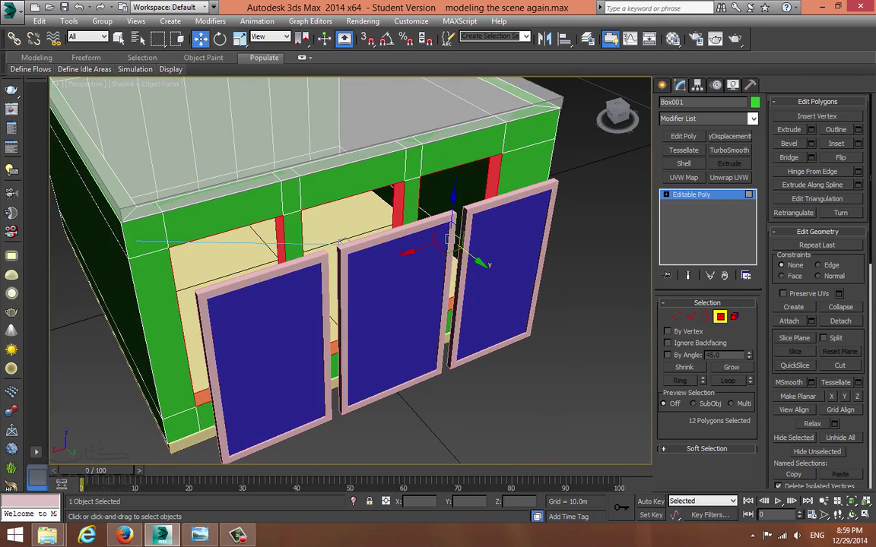
key("4")
Select the window glass and frames together and move them along Y into the wall openings.
left_click(394, 317)
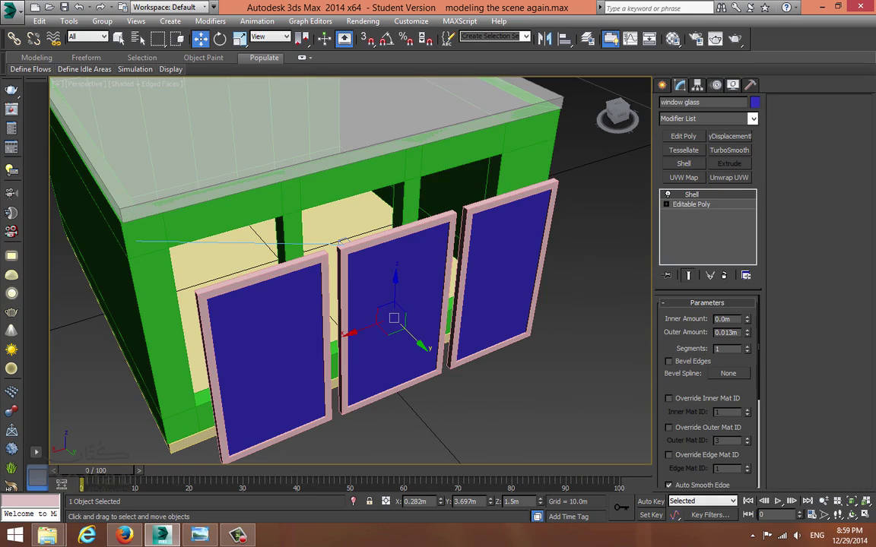
key("F4")
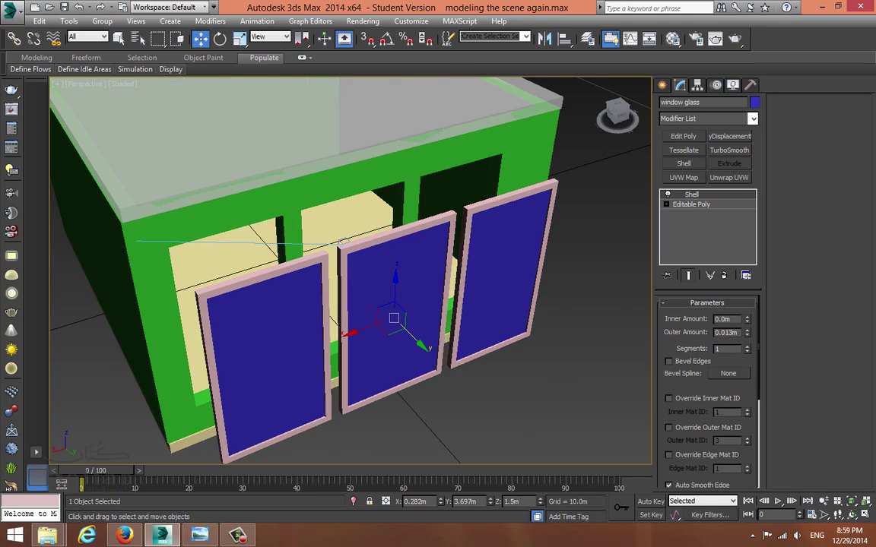
key("F4")
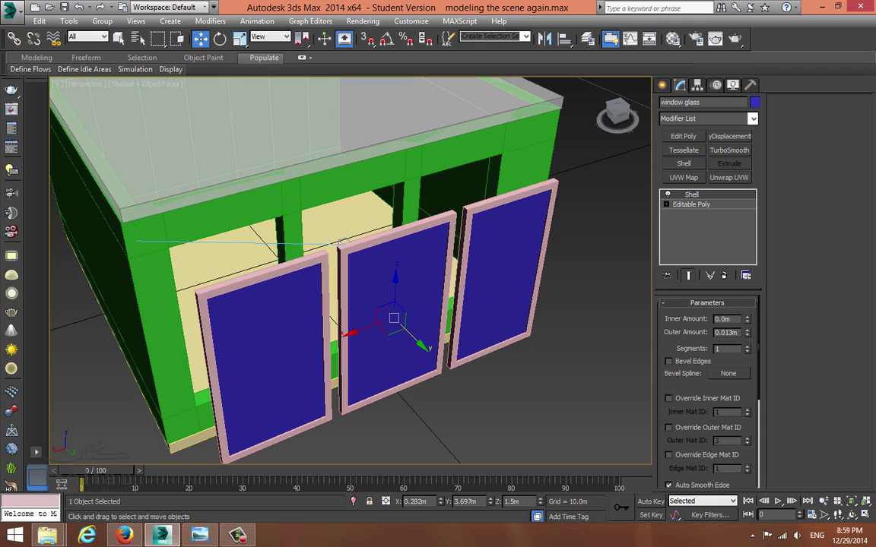
left_click(327, 420, "ctrl")
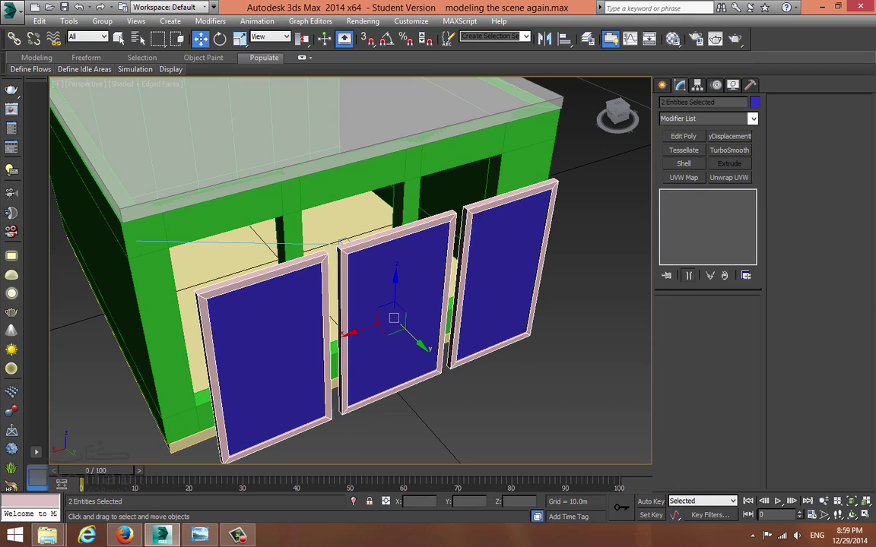
left_click_drag(410, 334, 366, 291)
Fine-tune the Y position of the glass and frames within the wall thickness in the Top view.
key("alt+w")
right_click(297, 228)
key("alt+w")
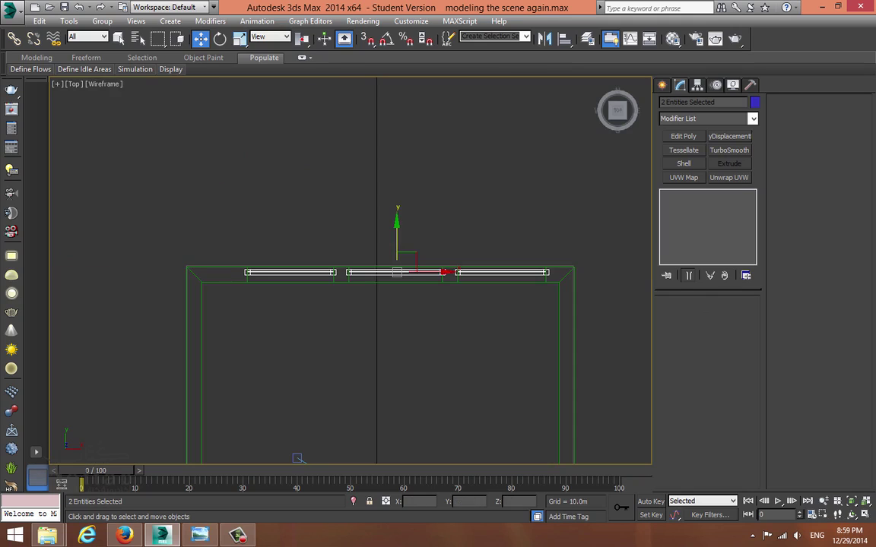
key("z")
left_click_drag(352, 238, 352, 242)
scroll(252, 277, "up", 5)
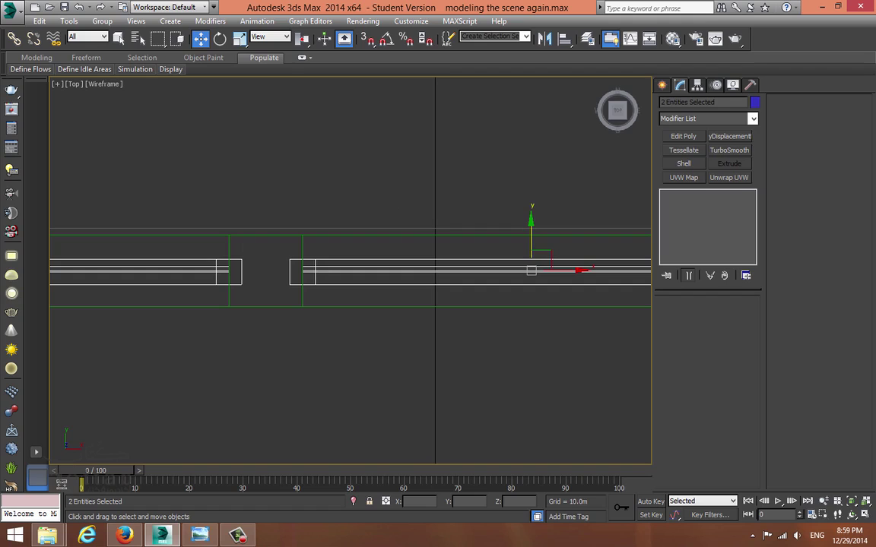
Move the +X side vertices of all three window frames inward along X so their outer edges fit the openings.
left_click(257, 276)
scroll(206, 277, "up", 6)
left_click(209, 263)
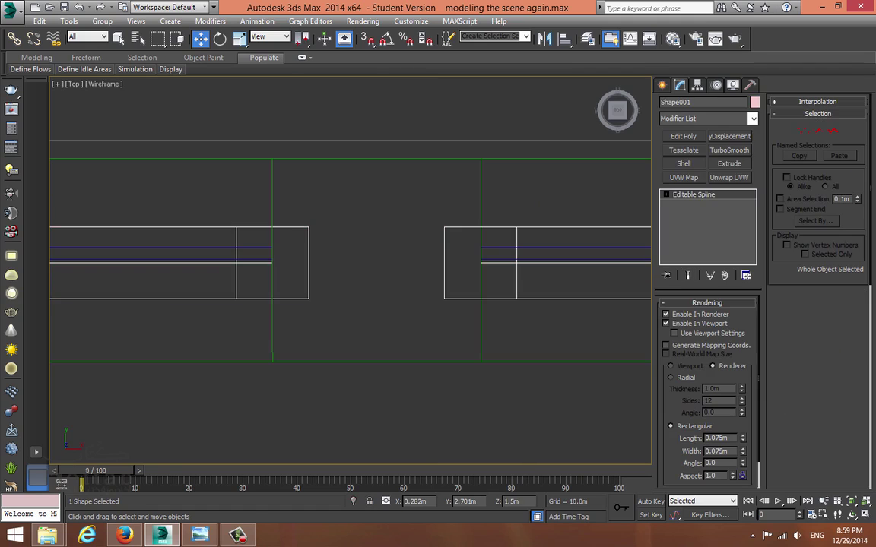
middle_click_drag(209, 266, 257, 285)
key("1")
left_click_drag(391, 337, 392, 337)
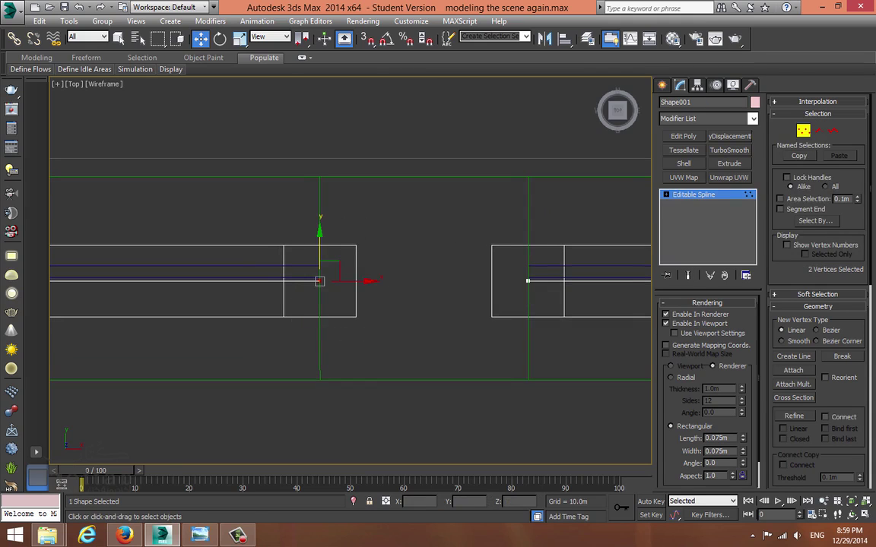
scroll(354, 282, "down", 4)
middle_click_drag(354, 282, 69, 253)
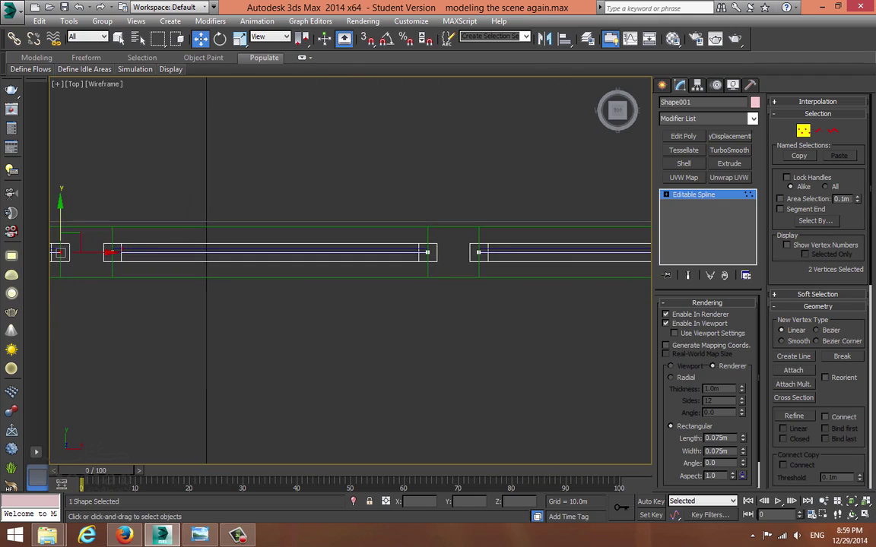
left_click_drag(446, 271, 447, 272, "ctrl")
middle_click_drag(447, 272, 298, 273)
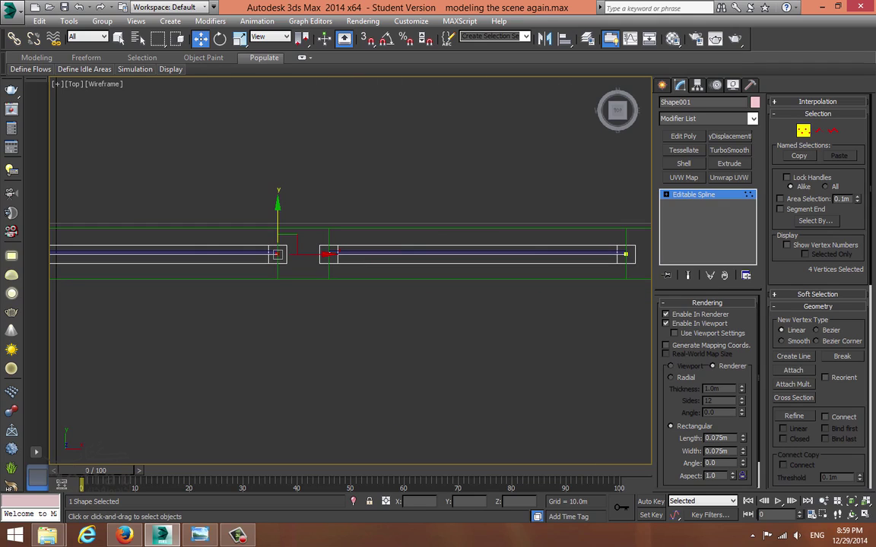
left_click_drag(636, 237, 618, 266, "ctrl")
middle_click_drag(274, 255, 622, 254)
scroll(258, 250, "up", 10)
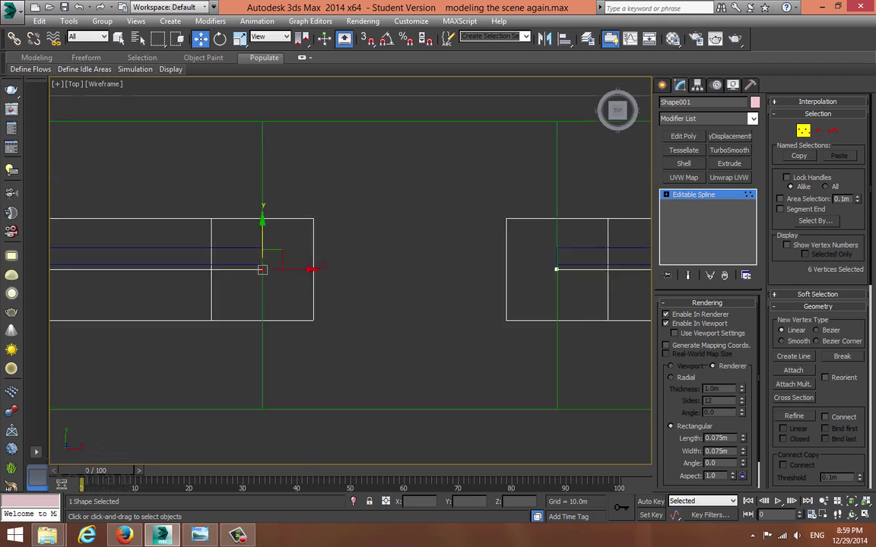
scroll(267, 262, "up", 2)
left_click_drag(301, 273, 229, 273)
Move the -X side vertices of all three window frames inward along X to fit the openings.
scroll(219, 274, "down", 9)
middle_click_drag(220, 274, 474, 275)
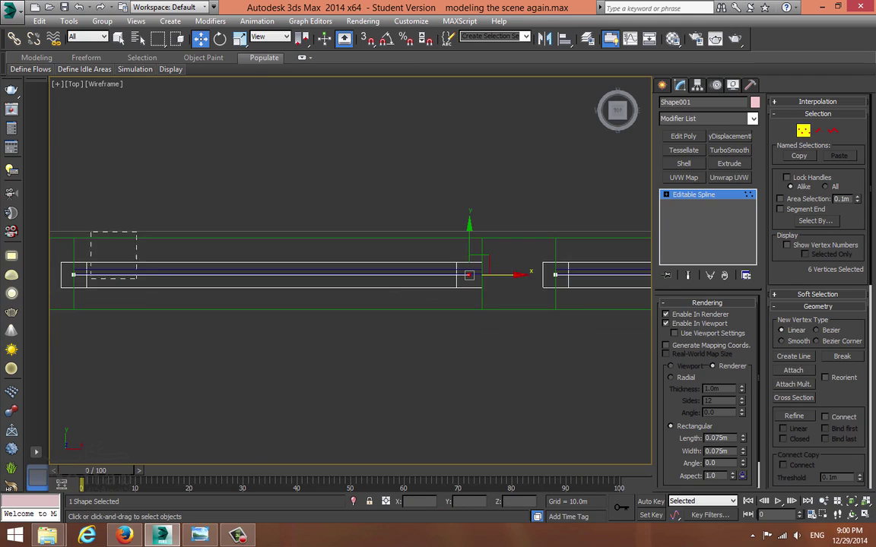
left_click_drag(90, 279, 64, 292)
scroll(363, 310, "down", 5)
middle_click_drag(364, 310, 196, 289)
left_click_drag(294, 257, 259, 287, "ctrl")
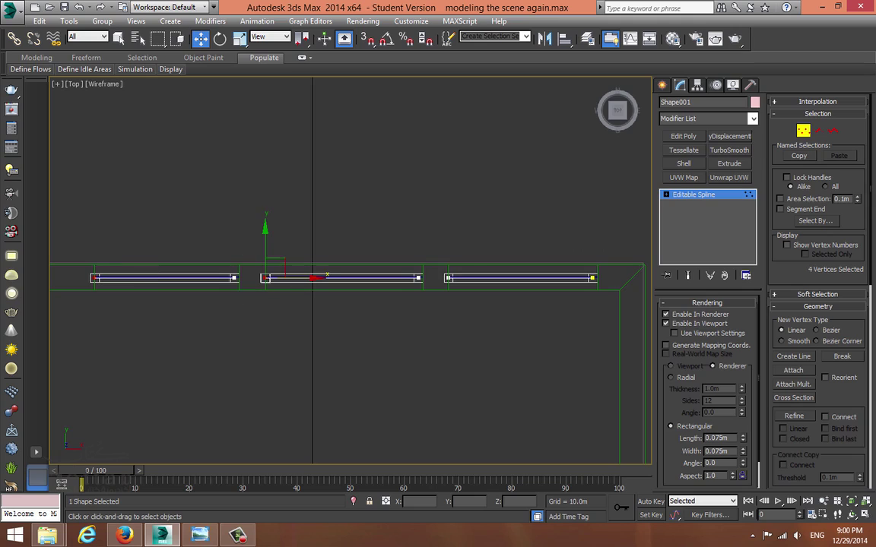
left_click_drag(108, 261, 82, 287, "ctrl")
scroll(89, 279, "up", 12)
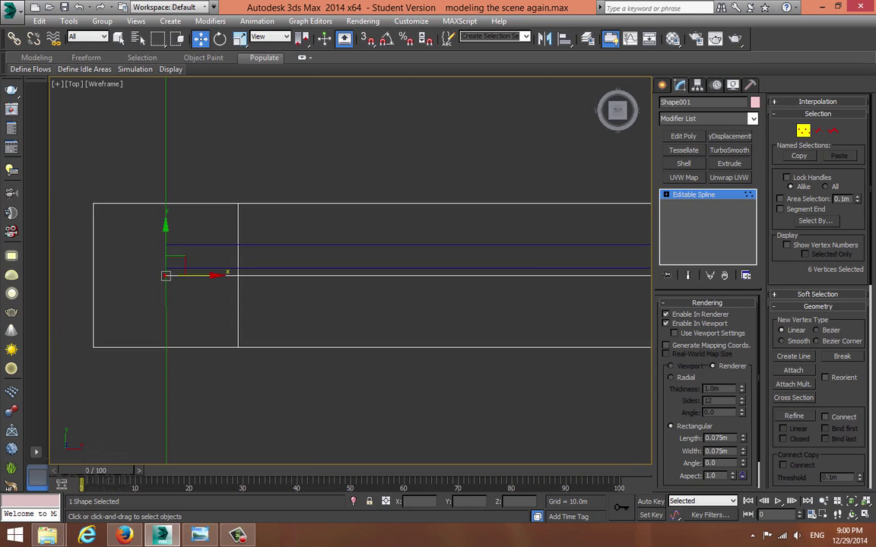
left_click_drag(200, 275, 274, 275)
scroll(423, 308, "down", 4)
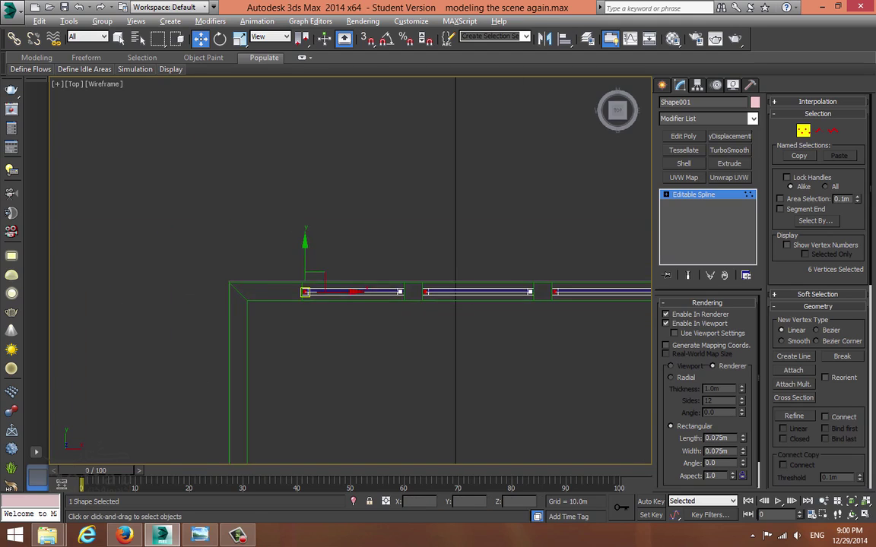
In the Perspective view, lower the top vertices of the three frames along Z by about 0.027 m to fit the openings.
key("alt+w")
key("alt+w")
middle_click_drag(486, 365, 396, 319, "alt")
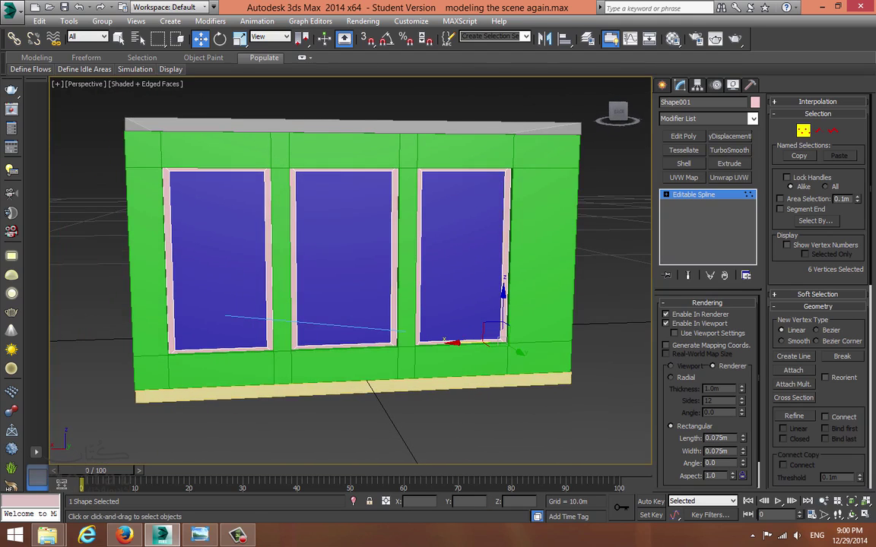
left_click_drag(149, 220, 127, 219)
middle_click_drag(463, 175, 402, 209)
scroll(402, 221, "up", 5)
scroll(490, 207, "up", 3)
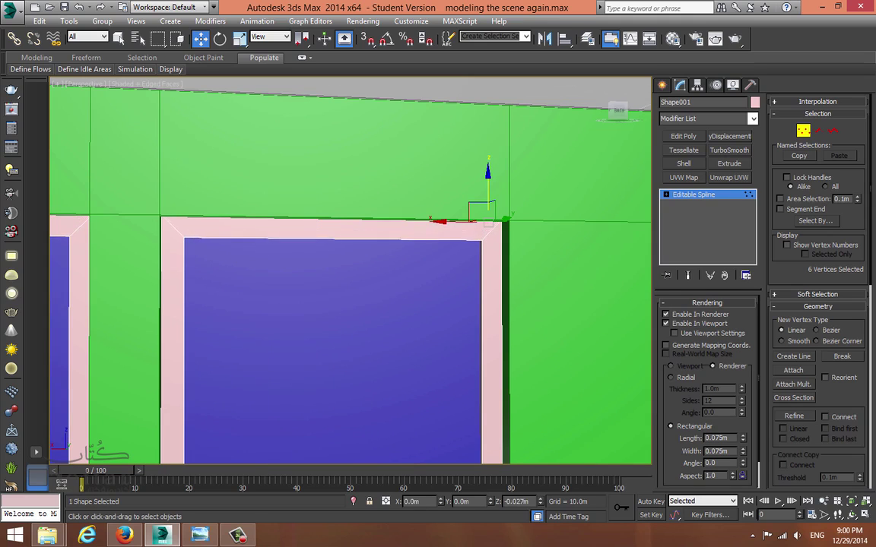
scroll(487, 221, "down", 6)
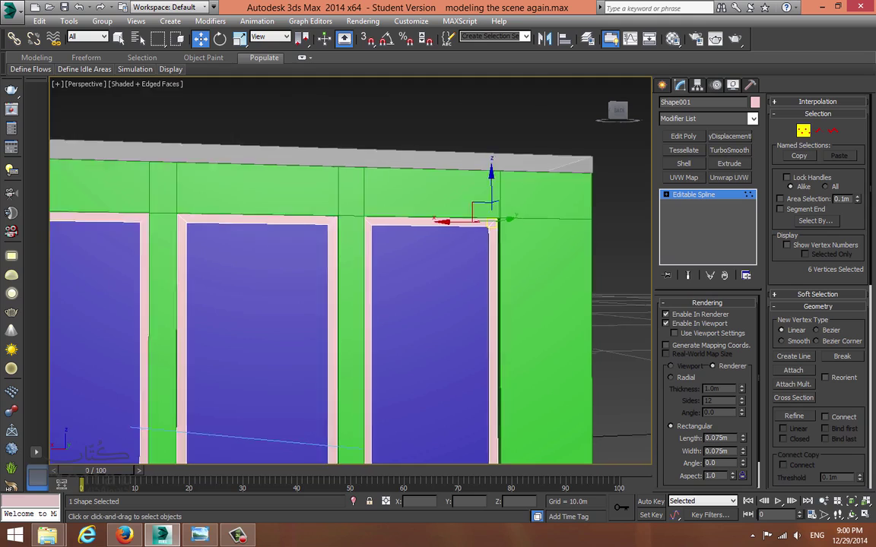
Raise the bottom vertices of the three frames along Z to fit the openings, and leave vertex editing.
middle_click_drag(487, 220, 456, 241, "alt")
left_click_drag(59, 253, 58, 253)
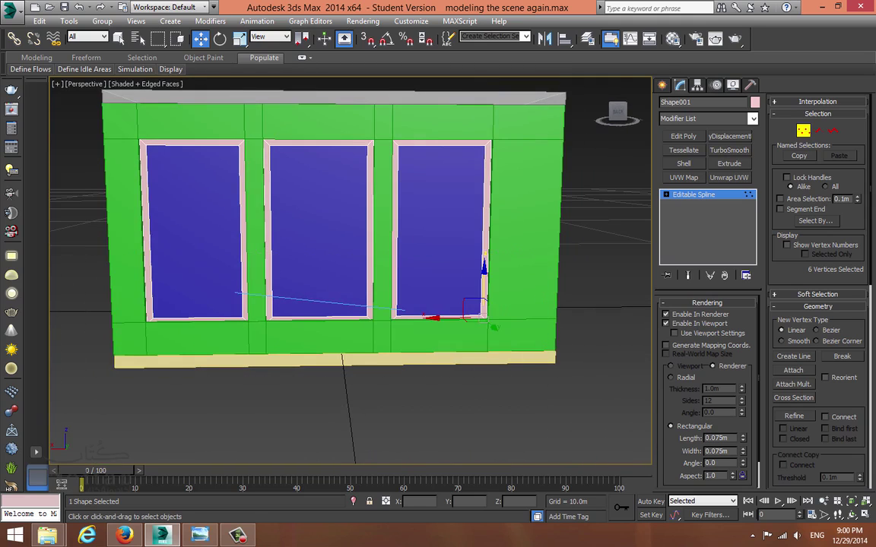
scroll(476, 313, "up", 6)
left_click_drag(498, 298, 498, 290)
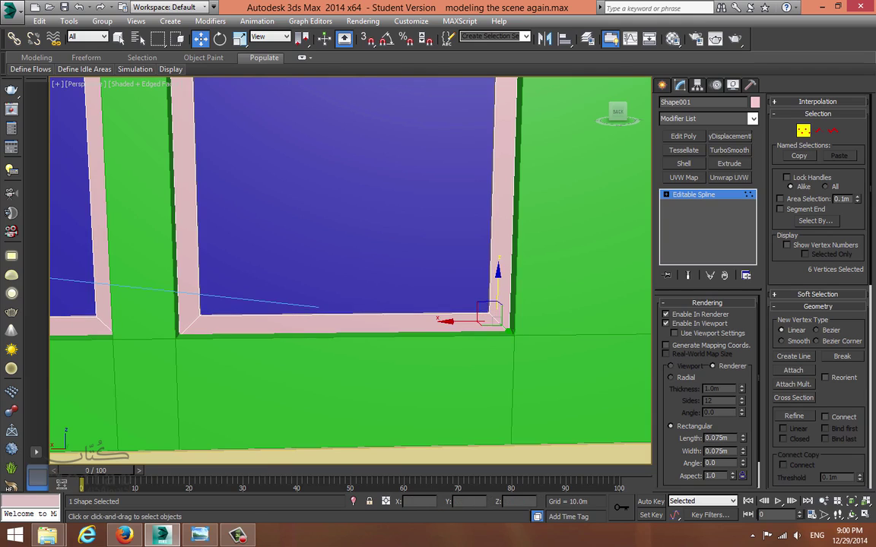
key("1")
Switch to the VRay camera view, truck the camera to frame the wall corner with the window, and show the safe frame.
middle_click_drag(456, 289, 548, 297, "alt")
key("c")
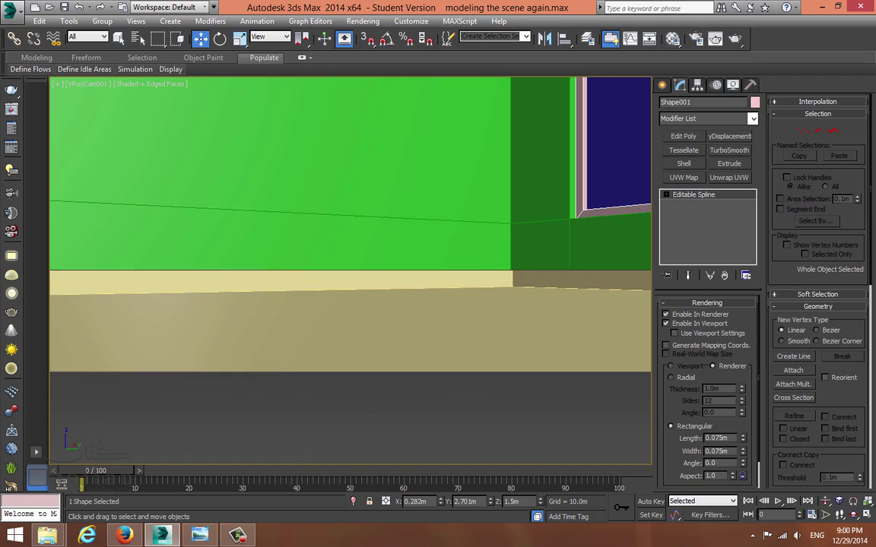
middle_click_drag(405, 181, 376, 274)
key("shift+f")
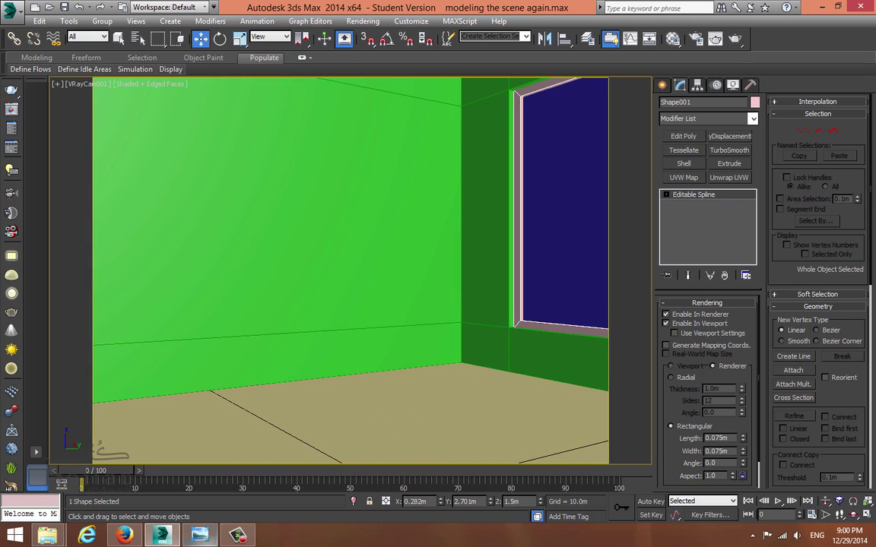
Orbit and dolly the VRay camera so the wall corner and window framing match the reference render.
left_click(200, 535)
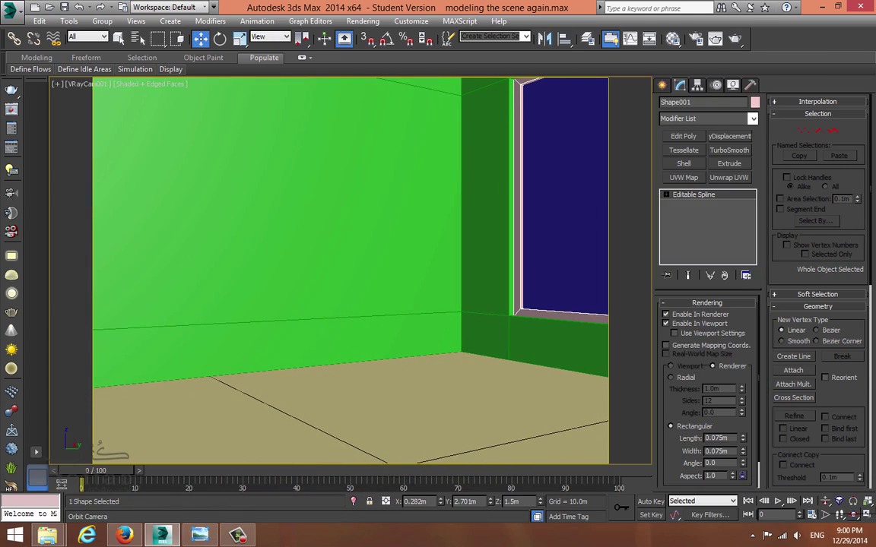
left_click(853, 515)
left_click_drag(396, 285, 396, 275)
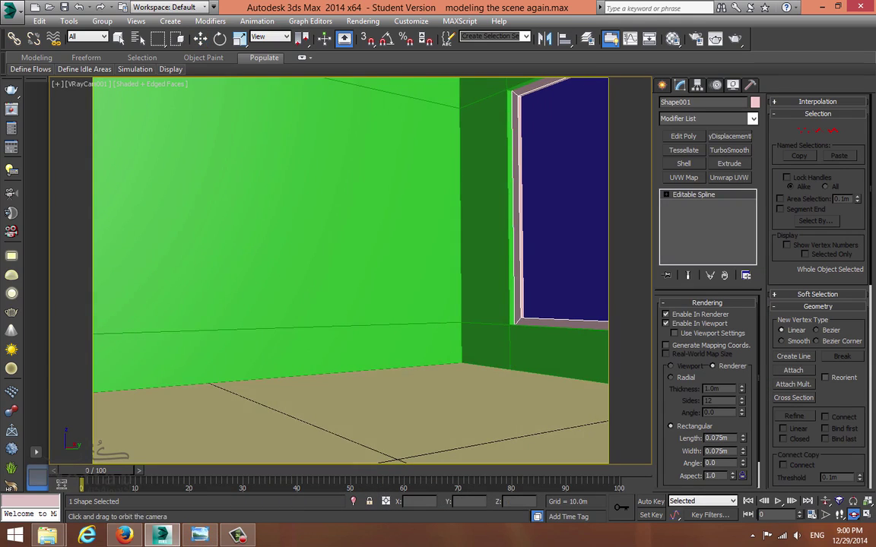
left_click(200, 535)
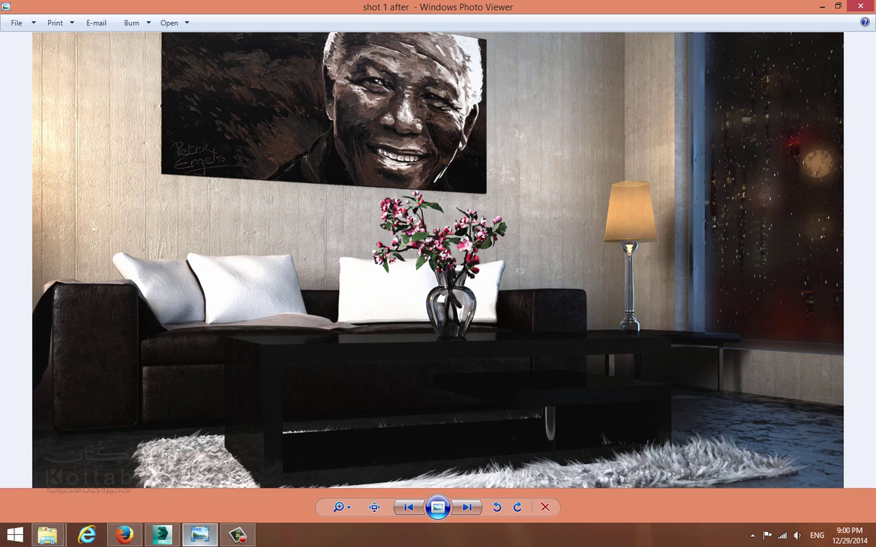
left_click(822, 7)
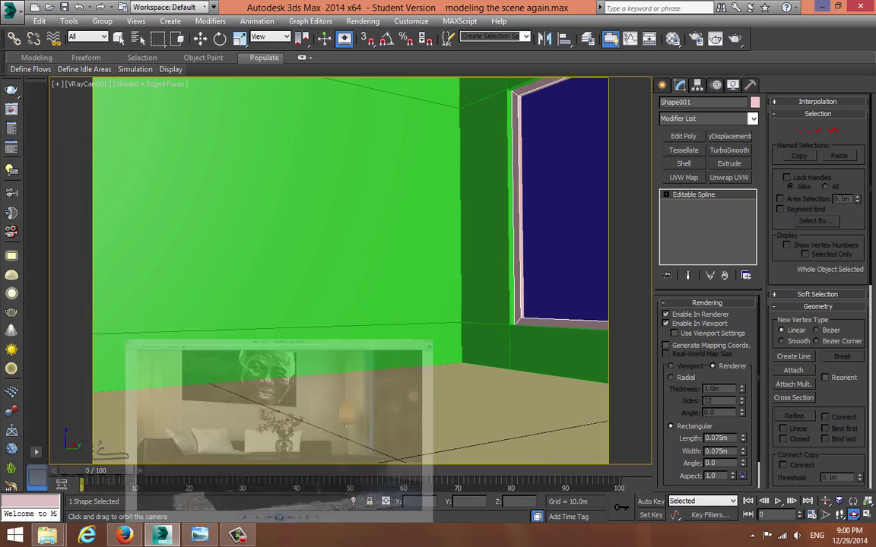
mouse_move(396, 266)
left_mouse_down()
mouse_move(396, 285)
mouse_move(392, 273)
left_mouse_up()
left_click(825, 501)
left_click(853, 516)
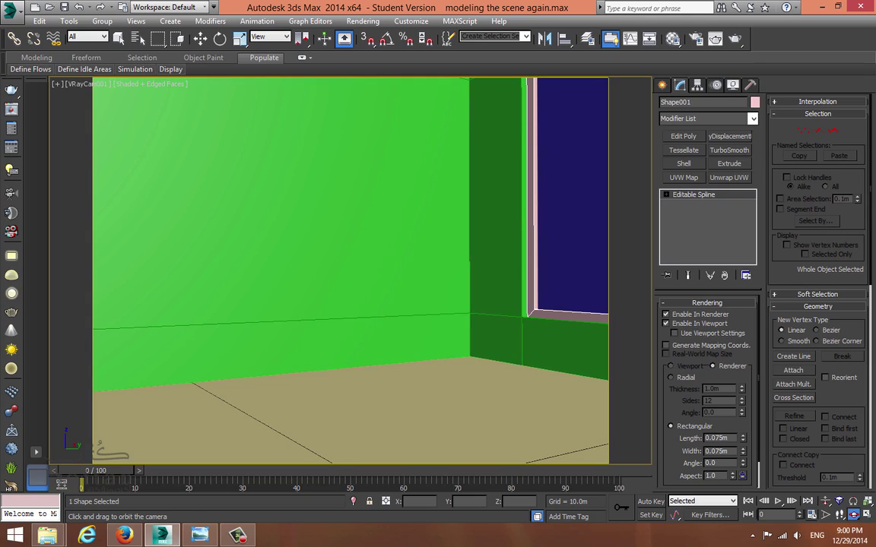
Convert the window frames' spline shape to an Editable Poly and save the scene.
left_click(200, 38)
left_click(571, 220)
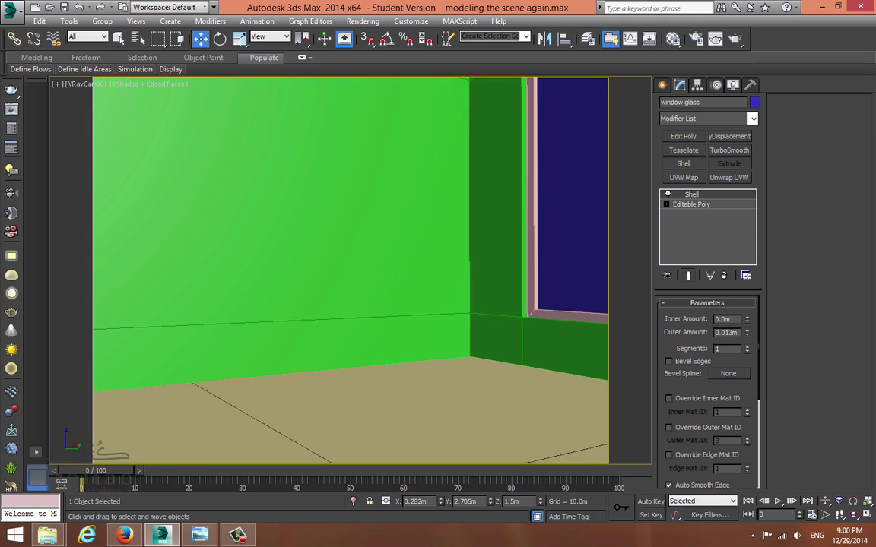
key("F3")
left_click(531, 311)
key("F3")
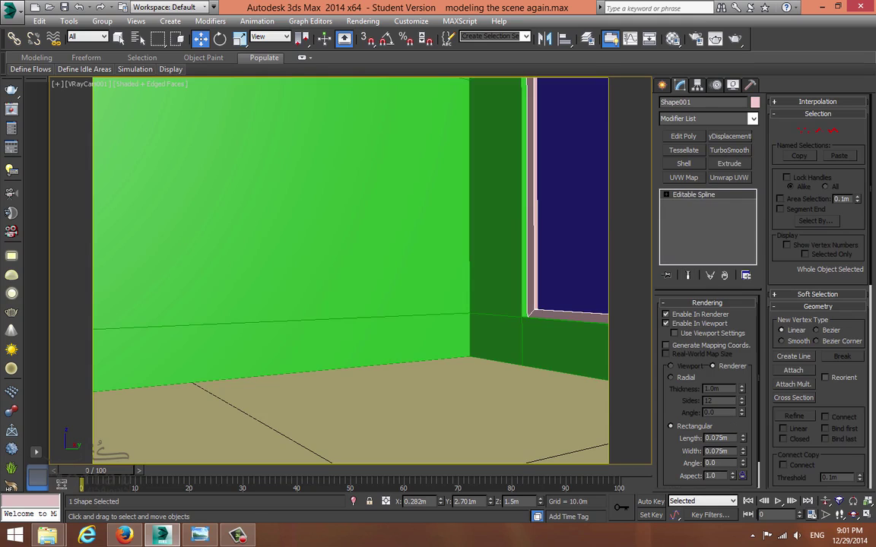
right_click(527, 227)
mouse_move(562, 342)
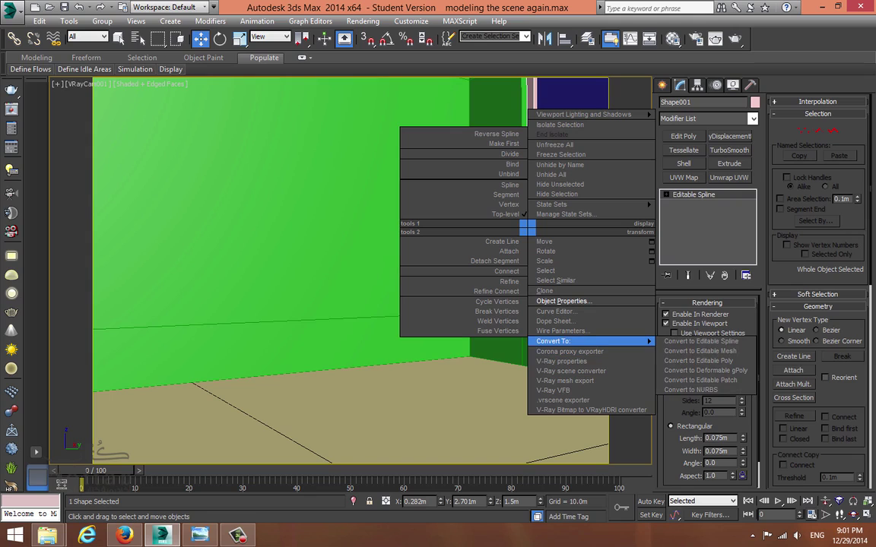
left_click(698, 361)
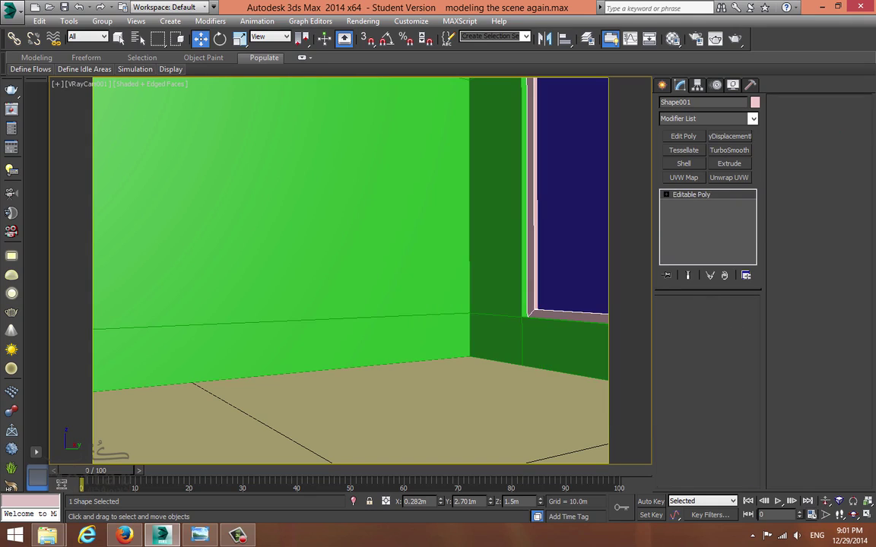
left_click(572, 228, "ctrl")
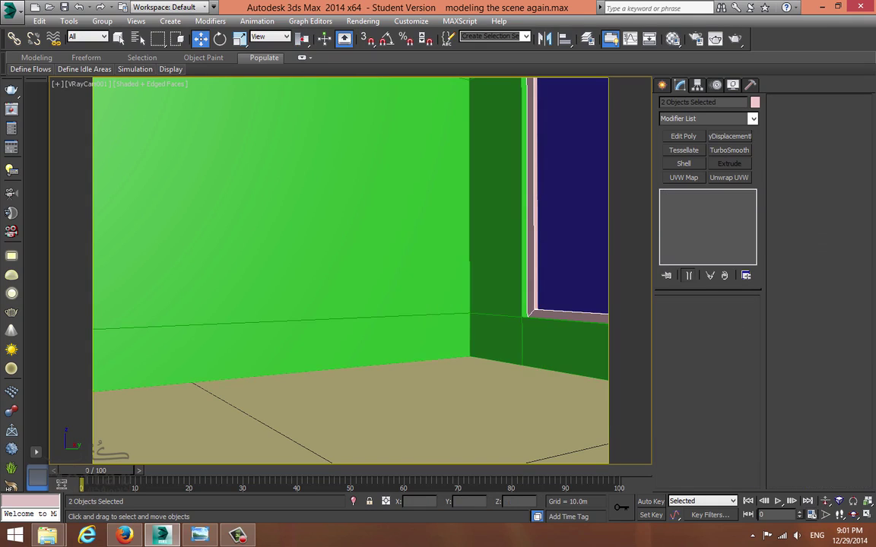
left_click(64, 7)
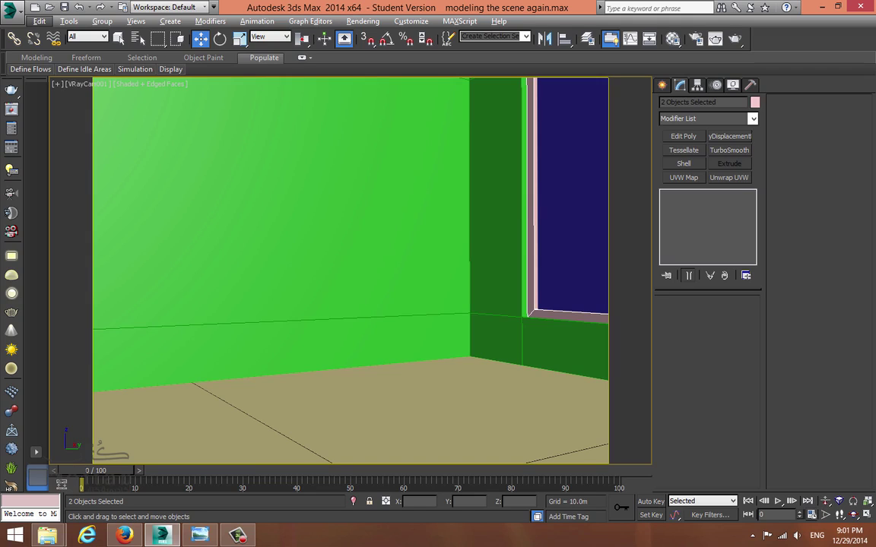
Select the VRay camera in the Top view and return to the maximized camera view.
key("alt+w")
right_click(250, 228)
key("alt+w")
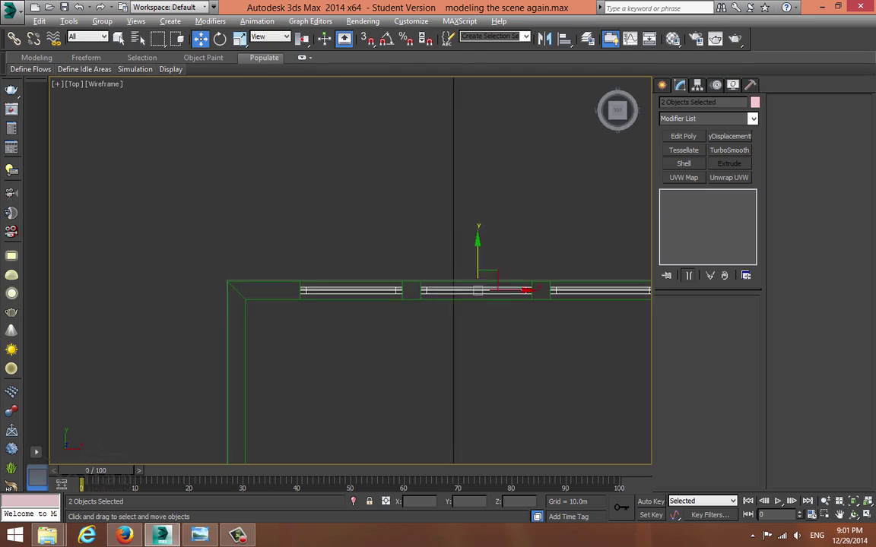
scroll(251, 228, "down", 2)
middle_click_drag(250, 228, 232, 104)
middle_click_drag(411, 342, 389, 232)
left_click(463, 276)
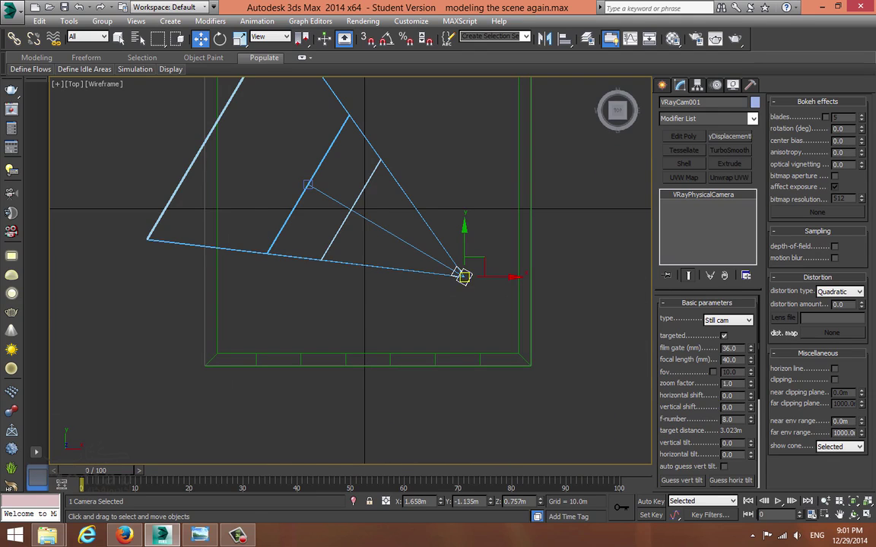
scroll(427, 263, "down", 2)
middle_click_drag(426, 263, 433, 306)
key("alt+w")
right_click(525, 326)
key("alt+w")
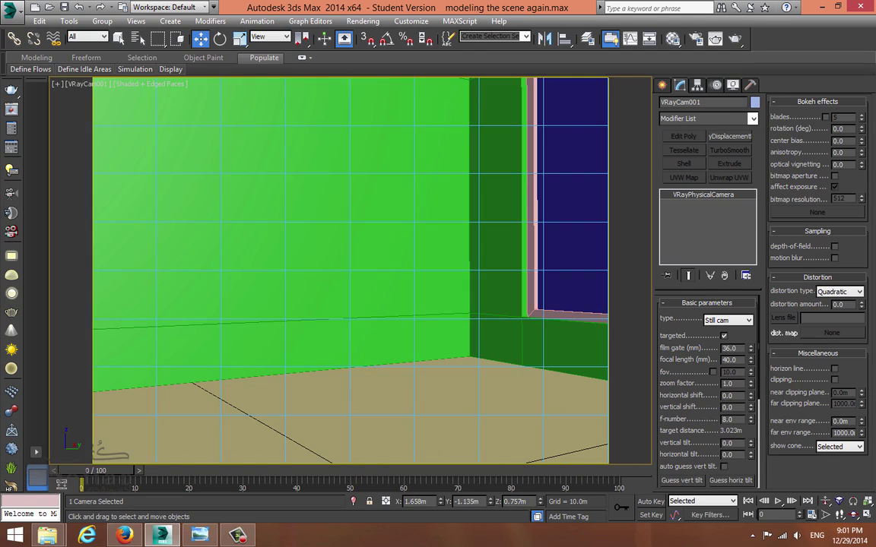
Test-render the camera view, then close the V-Ray frame buffer and the V-Ray messages.
key("shift+q")
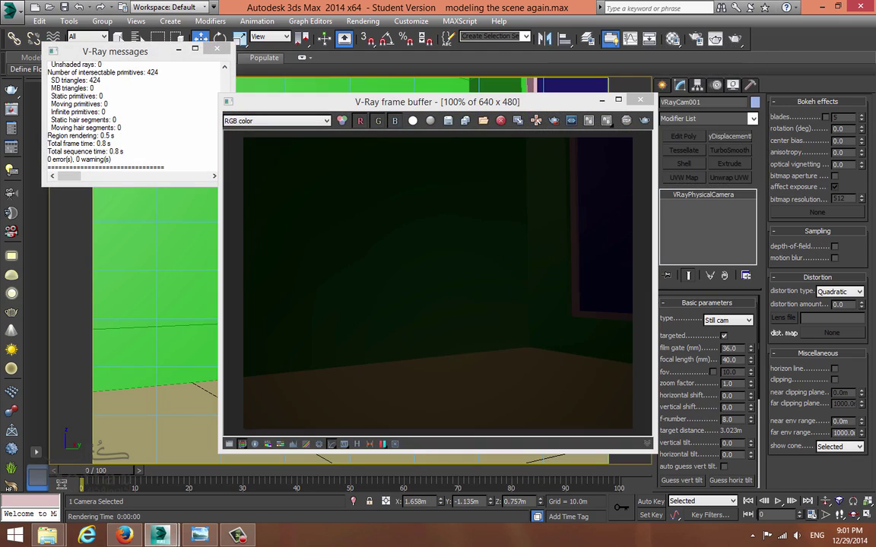
left_click(640, 100)
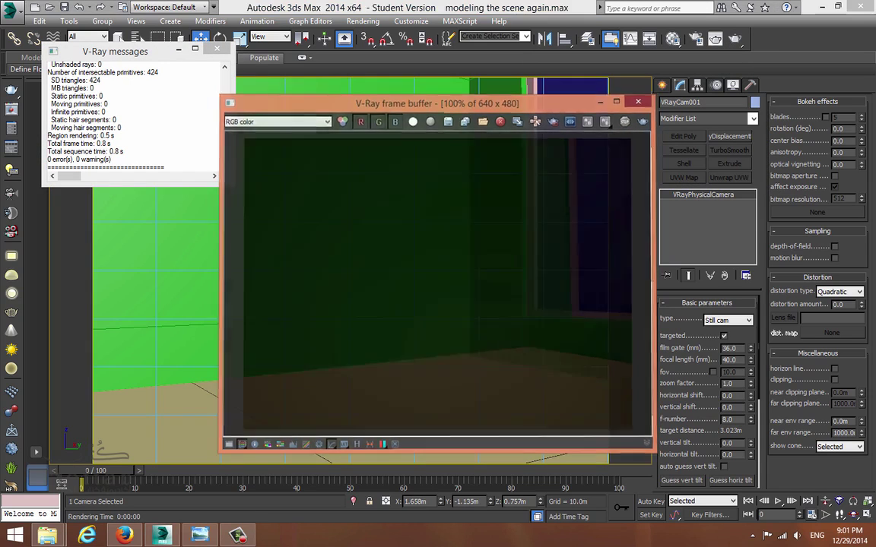
left_click(216, 49)
In Render Setup, lock the image aspect and set the output width to 800.
key("F10")
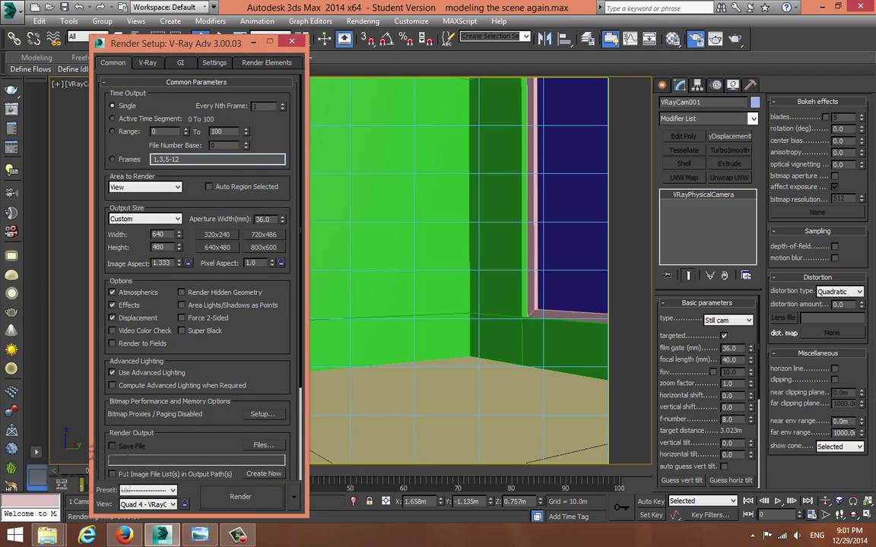
left_click_drag(176, 43, 256, 22)
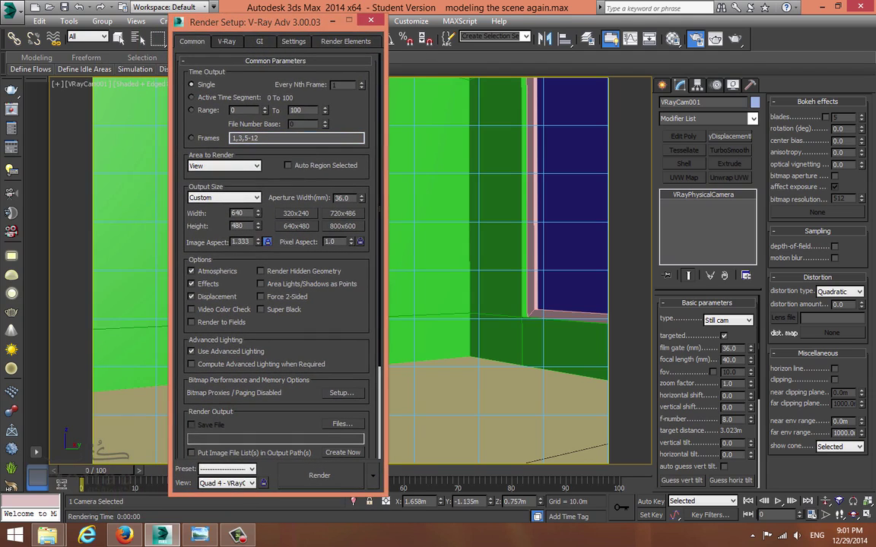
left_click(267, 242)
double_click(238, 212)
type("800")
key("Return")
Expand V-Ray's Frame buffer settings, show the last VFB and move it clear of Render Setup.
left_click(226, 41)
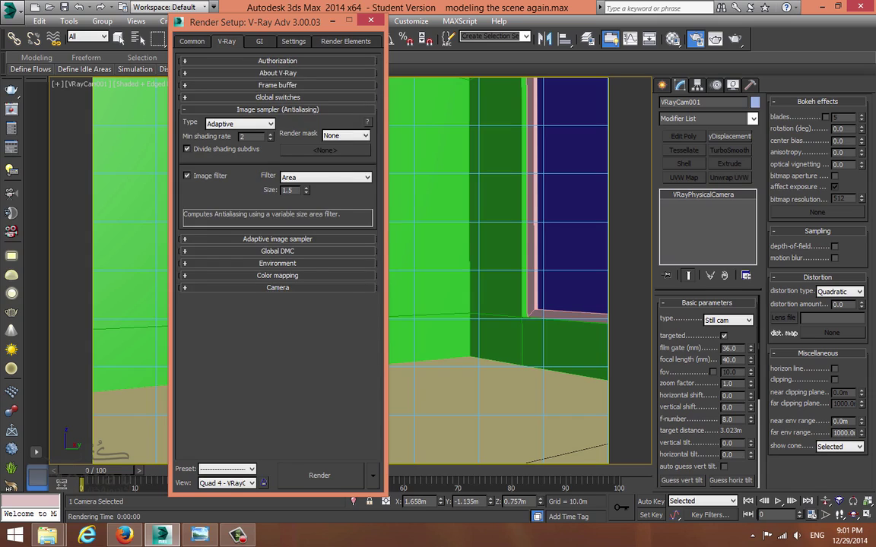
left_click(278, 85)
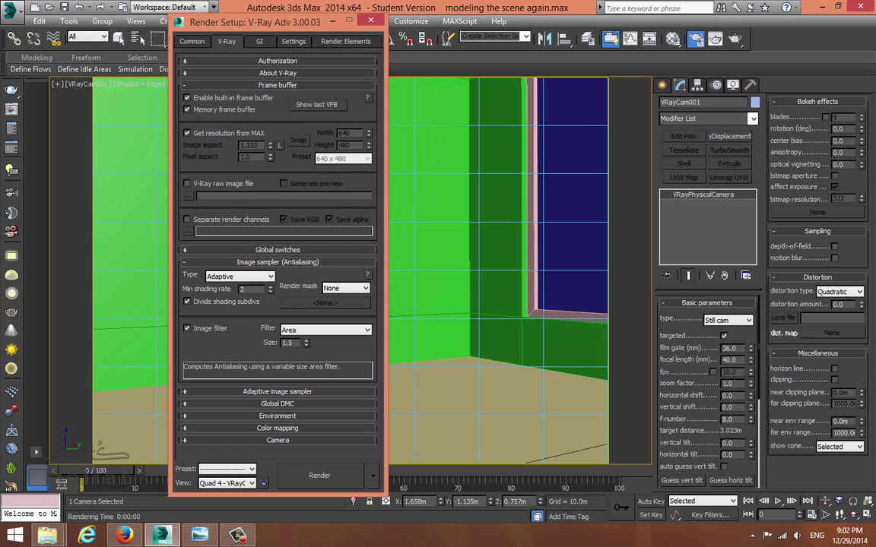
left_click(318, 105)
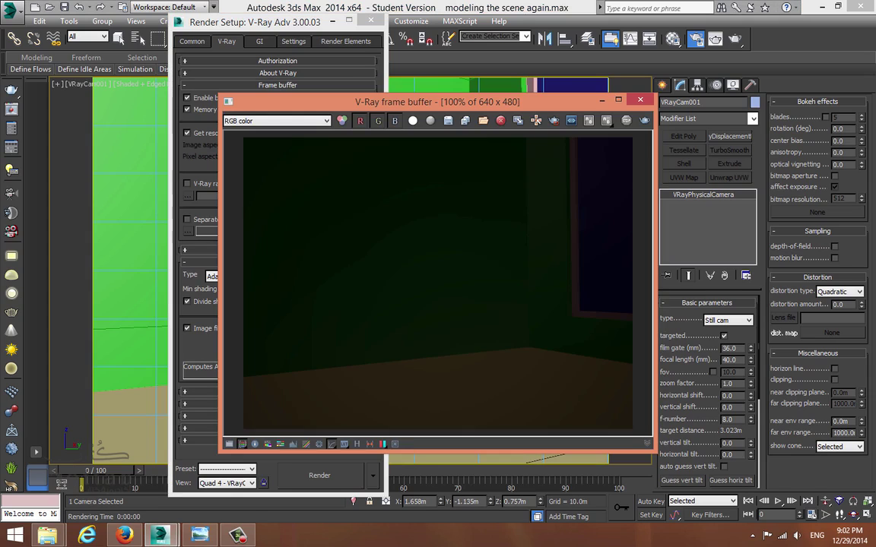
left_click_drag(319, 104, 463, 98)
Disable the built-in frame buffer and render the camera view in the standard 3ds Max frame window.
left_click(187, 98)
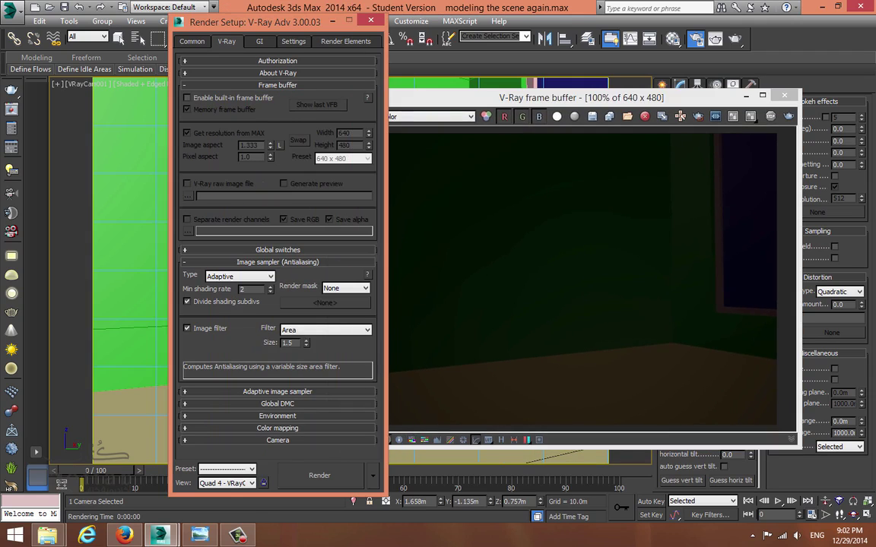
left_click(319, 476)
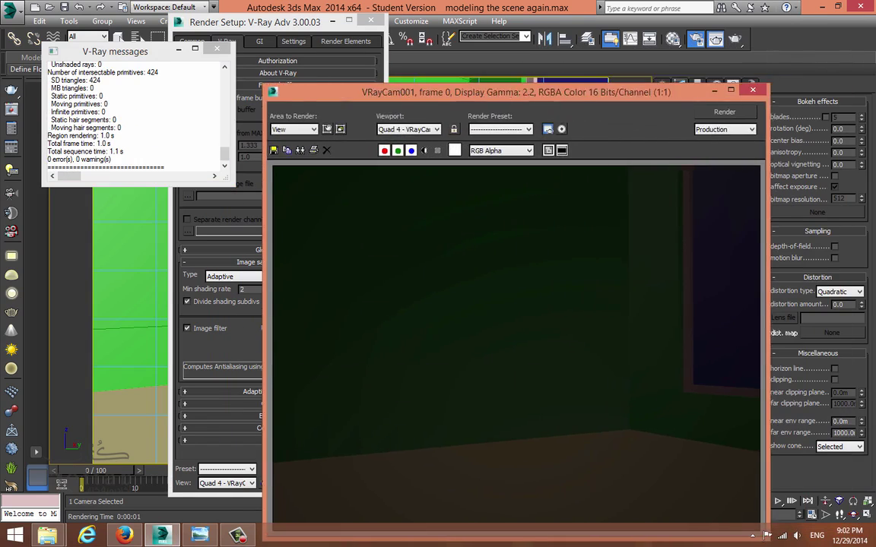
left_click_drag(486, 91, 542, 61)
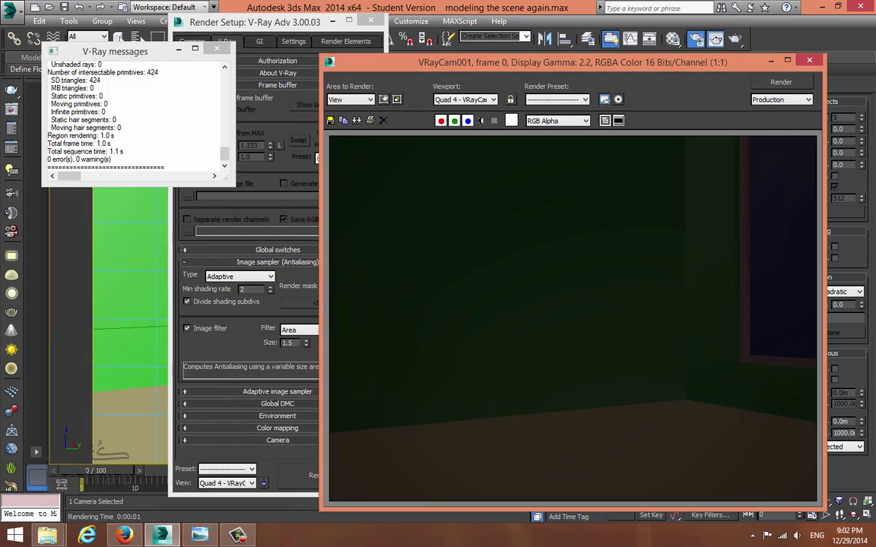
left_click(218, 48)
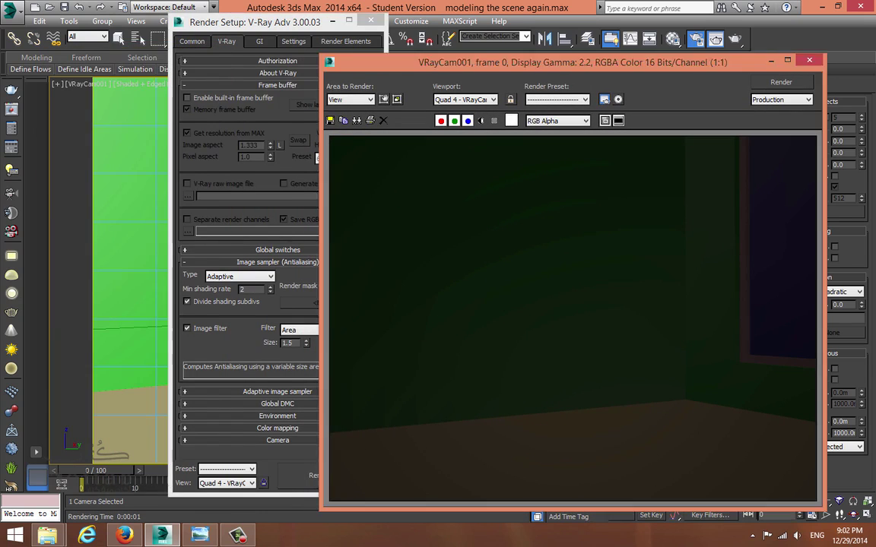
Enable V-Ray's built-in frame buffer, render the camera view again, and place both render windows side by side.
left_click_drag(251, 22, 195, 22)
left_click(131, 98)
key("shift+q")
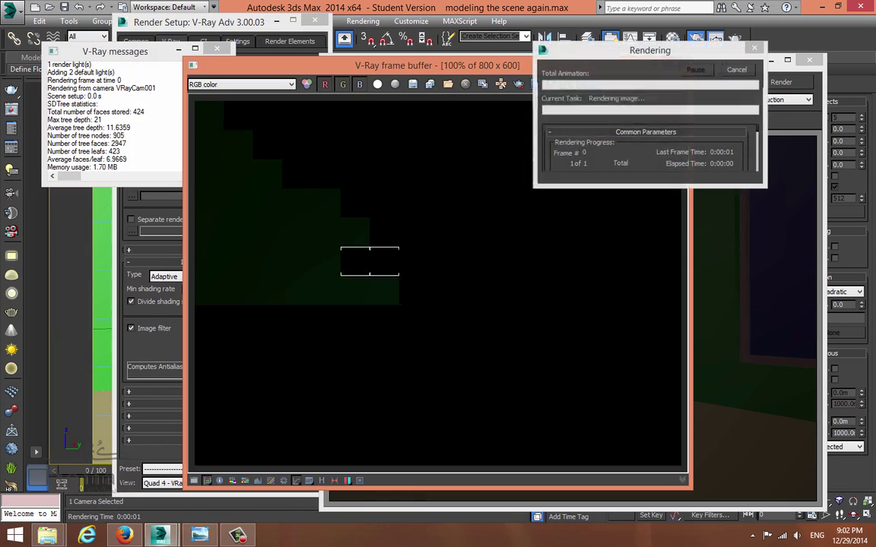
left_click_drag(425, 65, 280, 68)
left_click_drag(608, 63, 642, 50)
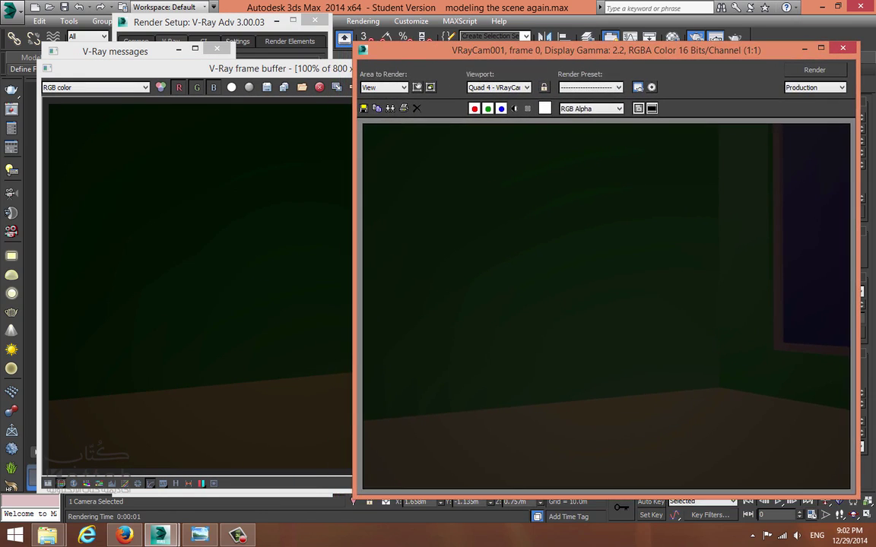
Compare the standard and V-Ray render windows, and turn on mouse tracking in the V-Ray frame buffer.
left_click(281, 68)
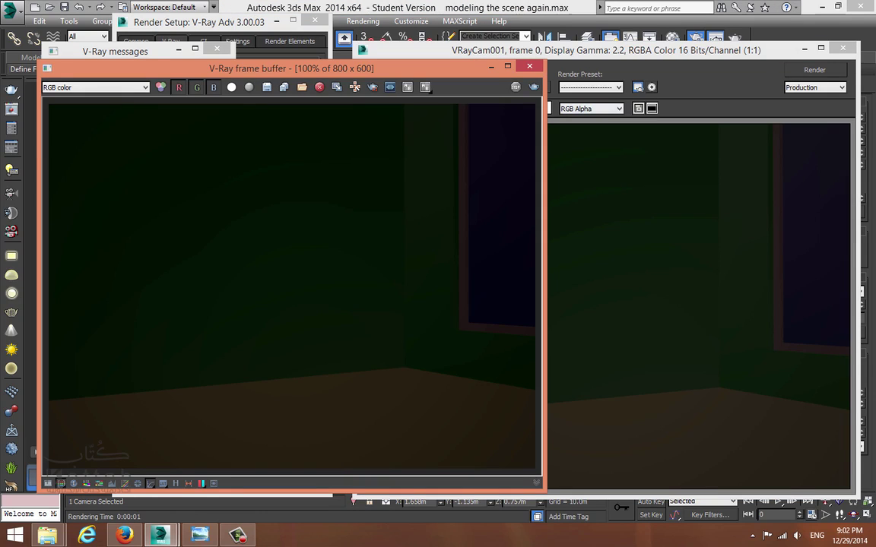
left_click(638, 51)
left_click(281, 69)
left_click(355, 88)
left_click(355, 86)
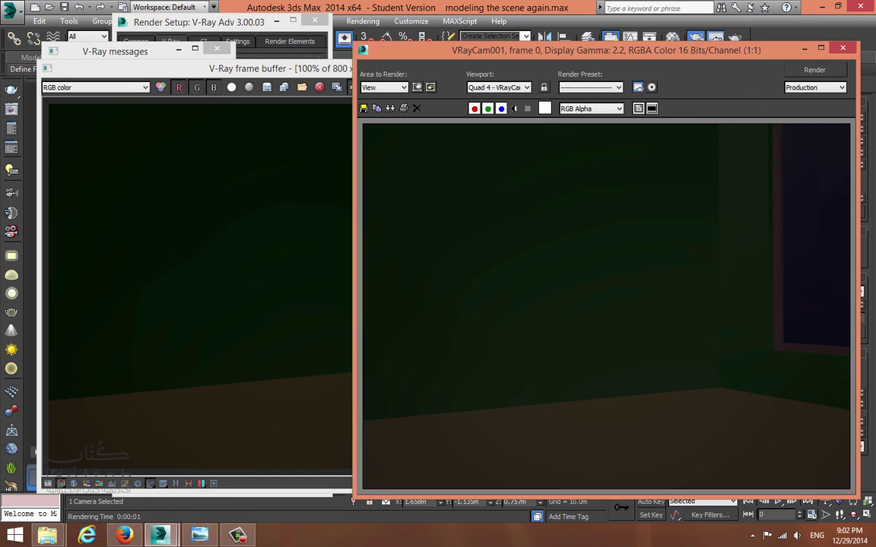
Examine the channel options available in the V-Ray frame buffer.
left_click(114, 87)
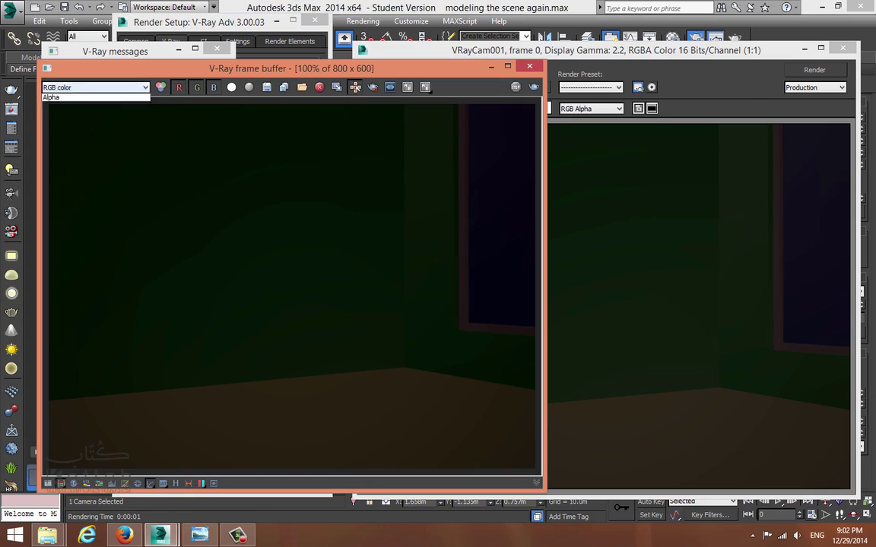
left_click(114, 87)
left_click(114, 87)
left_click(114, 87)
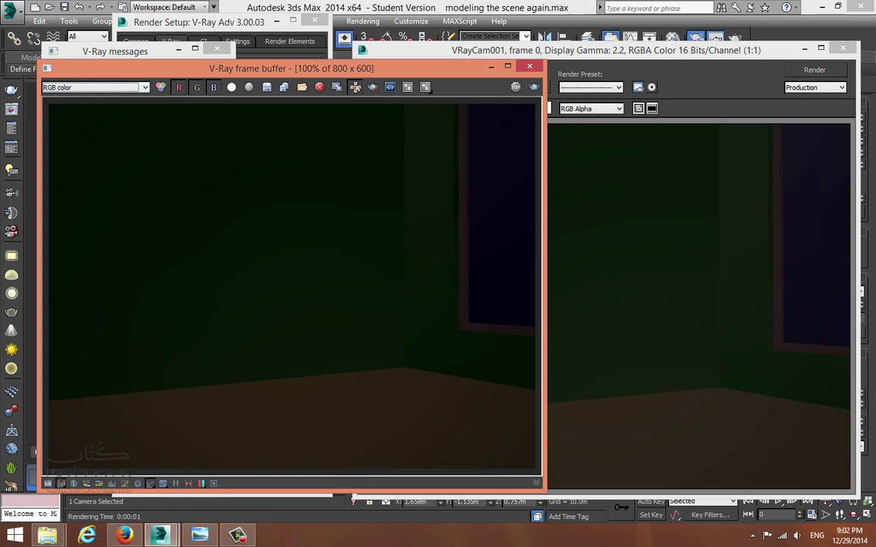
Close the standard render window and V-Ray messages, and place the V-Ray frame buffer beside Render Setup.
left_click(843, 49)
left_click_drag(381, 69, 673, 55)
left_click(217, 49)
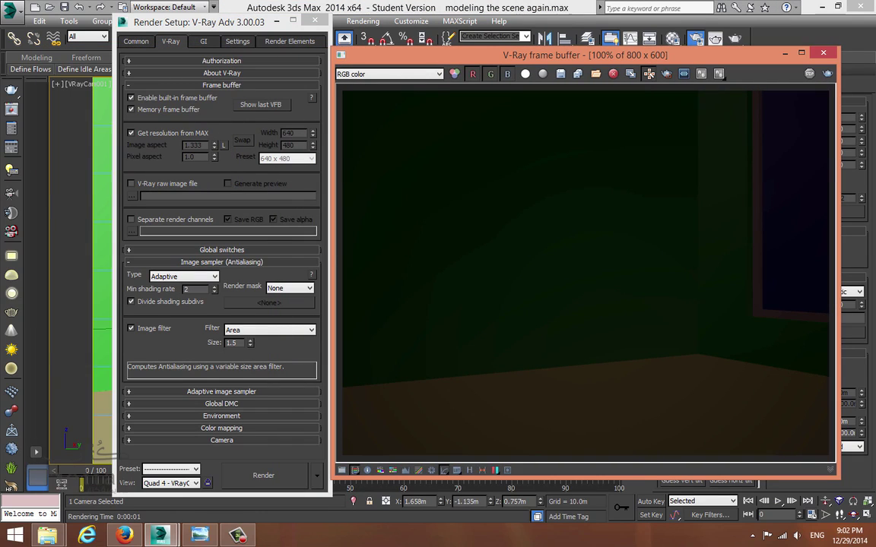
left_click(217, 22)
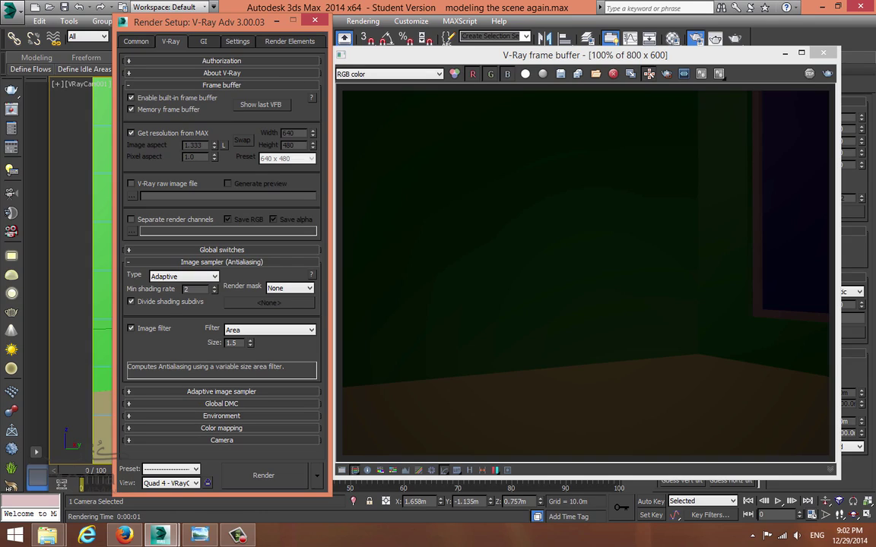
Show the expert-level Global switches, turn on Override mtl, and close the V-Ray frame buffer.
left_click(221, 250)
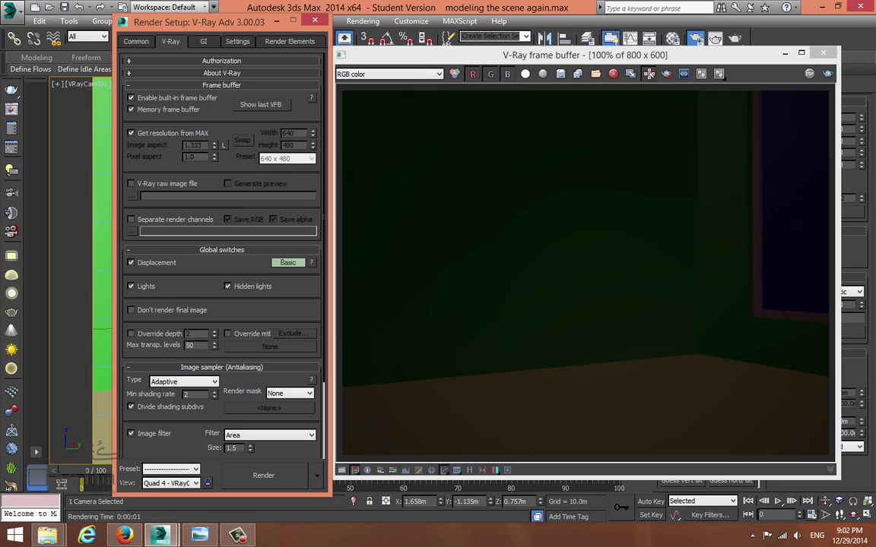
left_click(288, 263)
left_click(288, 263)
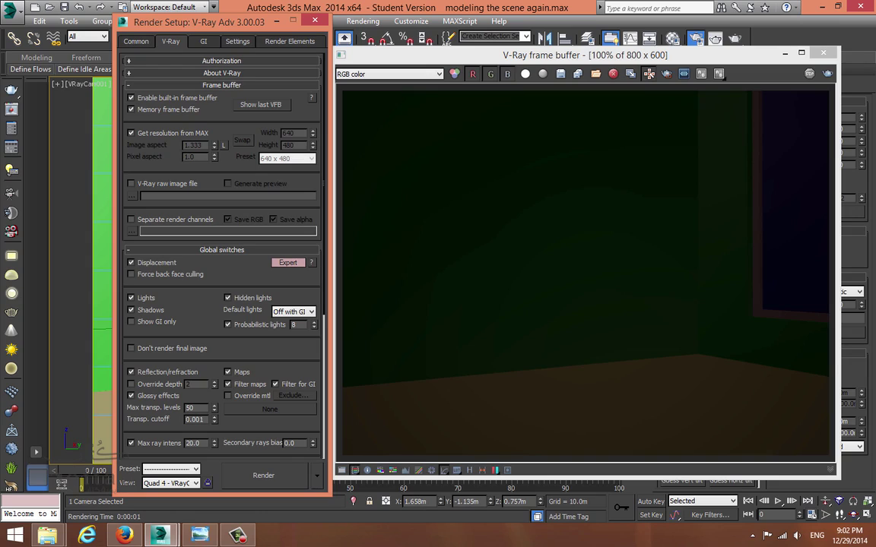
left_click(228, 396)
left_click(823, 52)
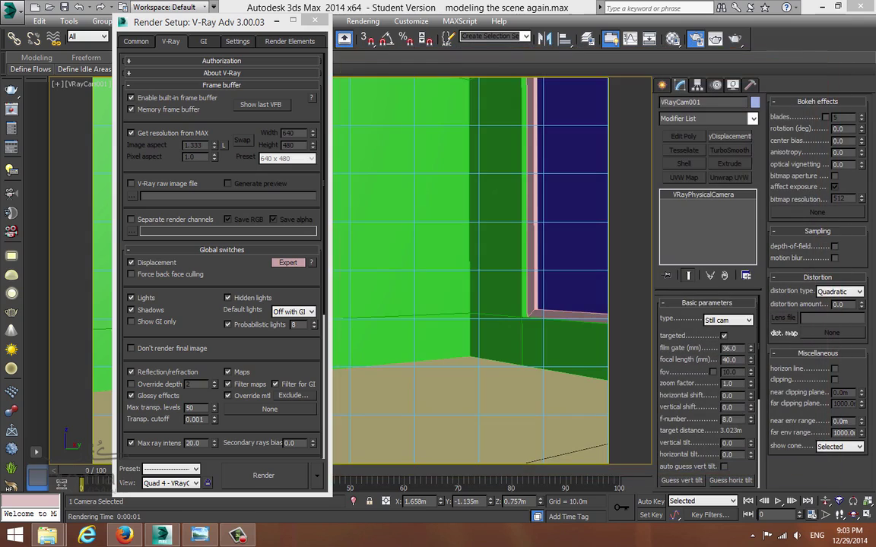
Assign a new VRayMtl as the global override material.
left_click(270, 409)
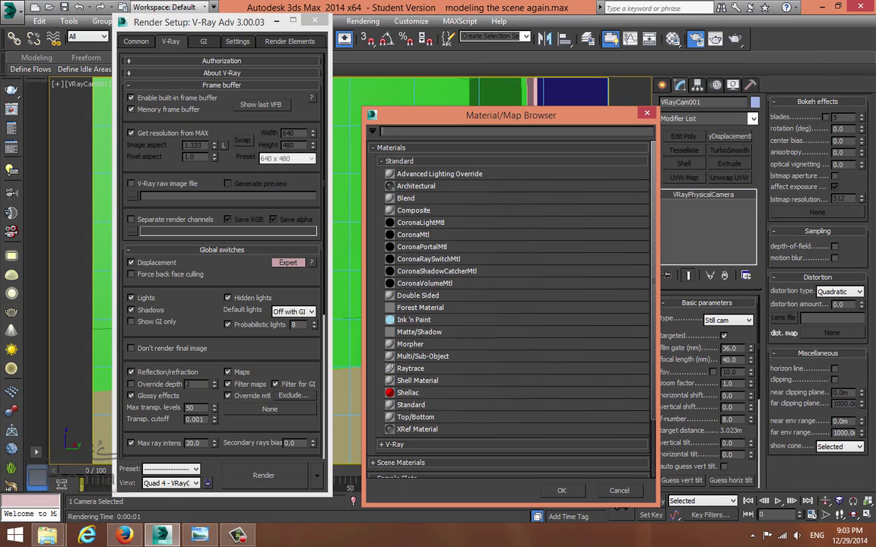
scroll(510, 304, "down", 1)
left_click(403, 385)
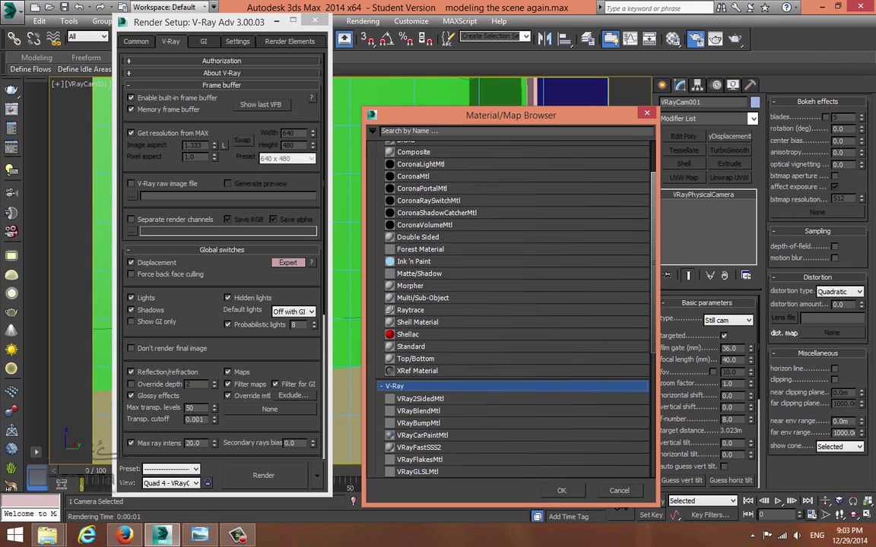
scroll(402, 382, "down", 1)
scroll(410, 378, "down", 1)
double_click(410, 420)
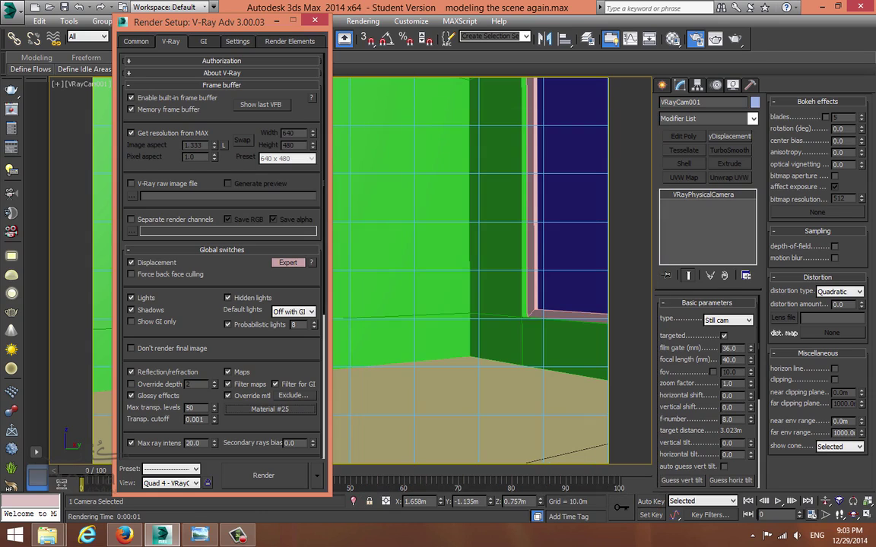
Place the override material as an instance in the first Material Editor slot.
key("m")
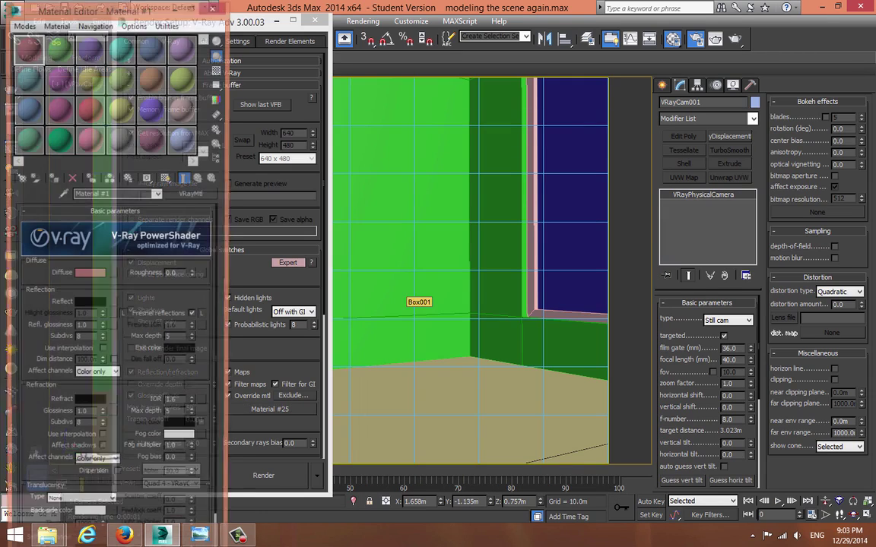
left_click_drag(122, 9, 487, 9)
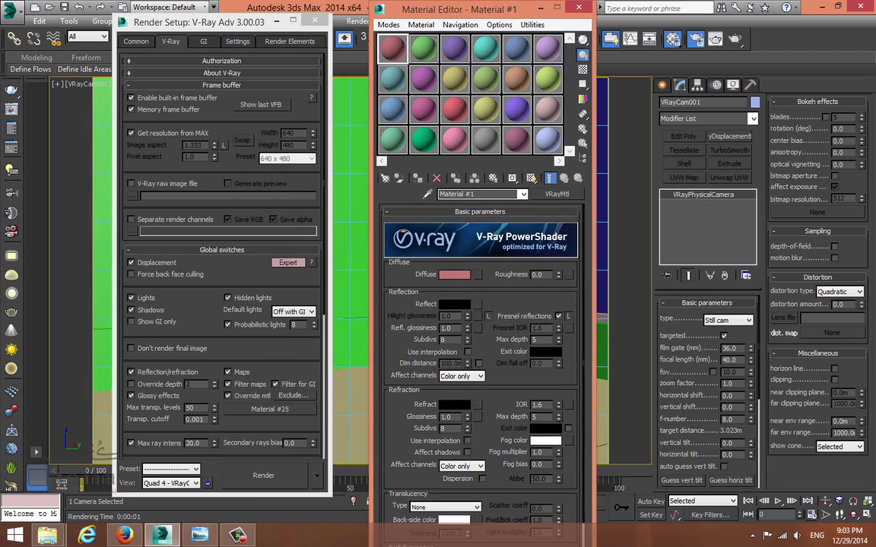
left_click_drag(270, 409, 392, 49)
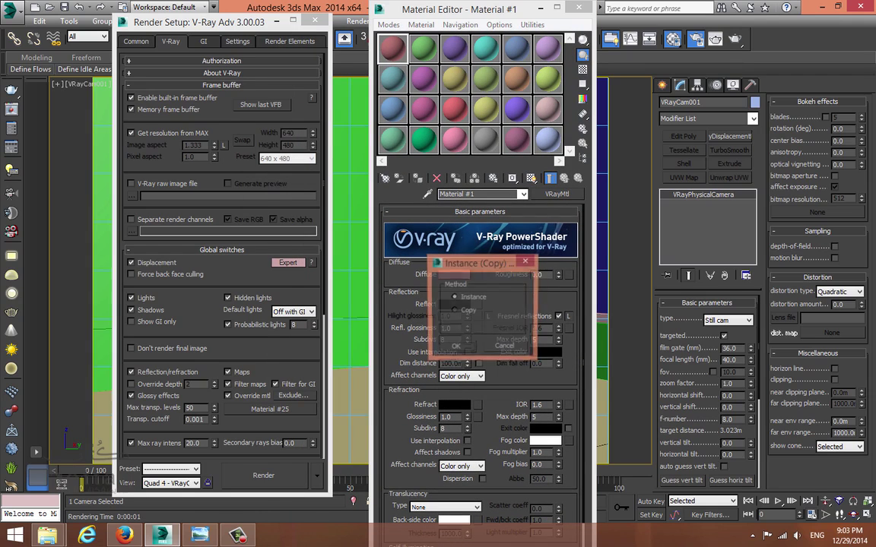
left_click(456, 347)
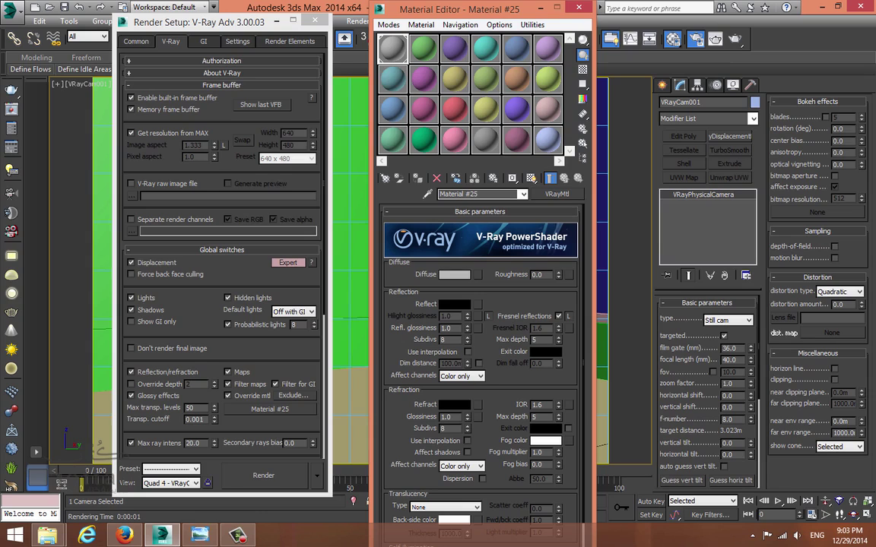
Set the override material's diffuse color to a near-white RGB 242, 242, 242 and render the camera view.
left_click(455, 275)
left_click(346, 164)
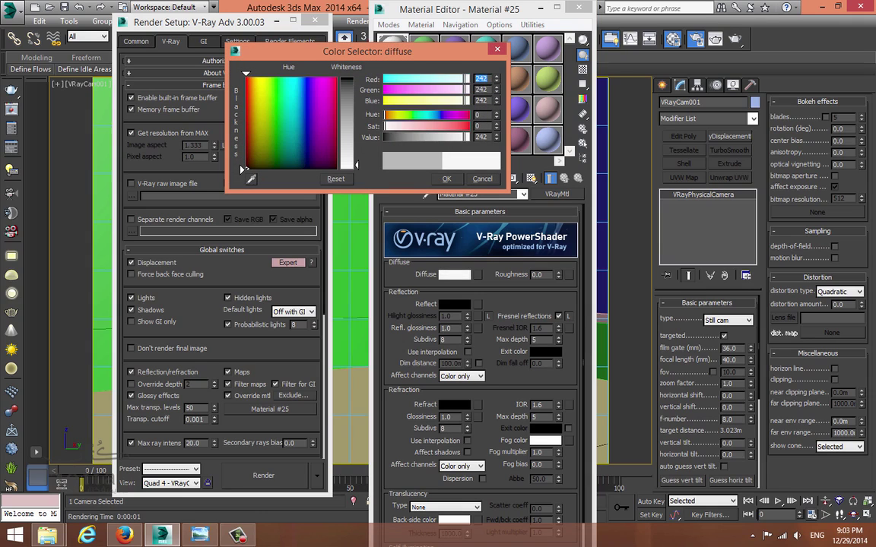
left_click(446, 178)
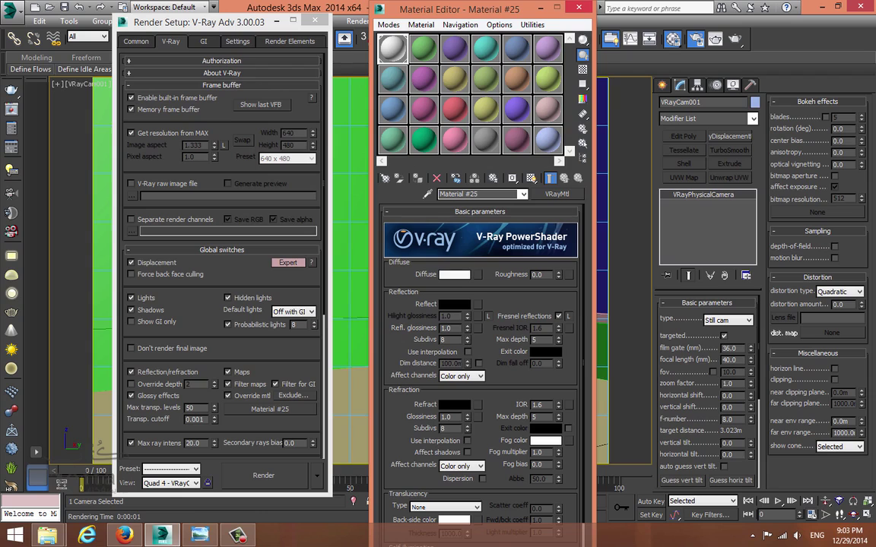
left_click(579, 8)
left_click(734, 38)
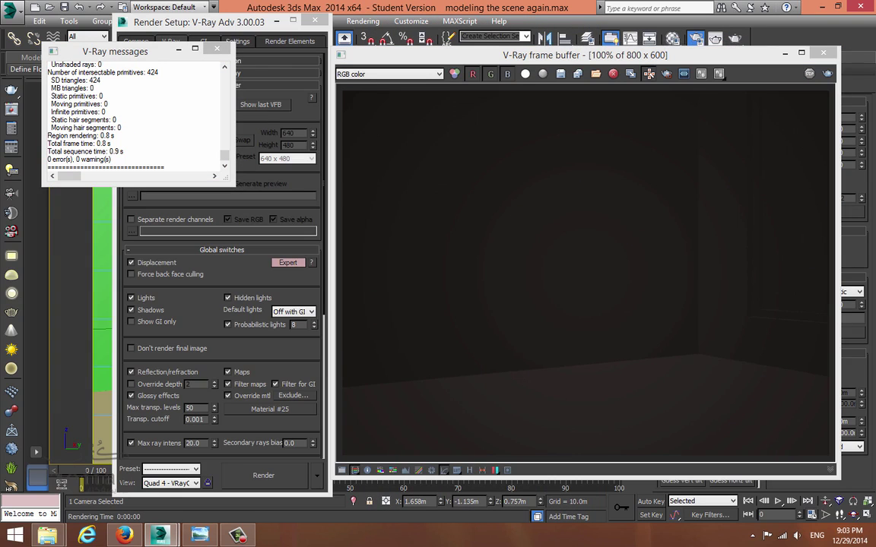
Raise the override material's diffuse color value further toward pure white and render the camera view again.
left_click_drag(255, 350, 254, 289)
scroll(221, 304, "down", 1)
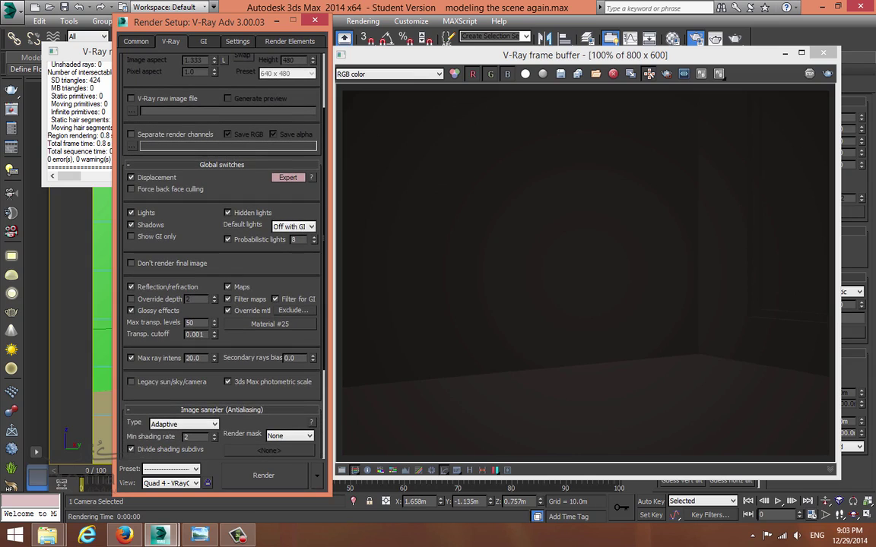
key("m")
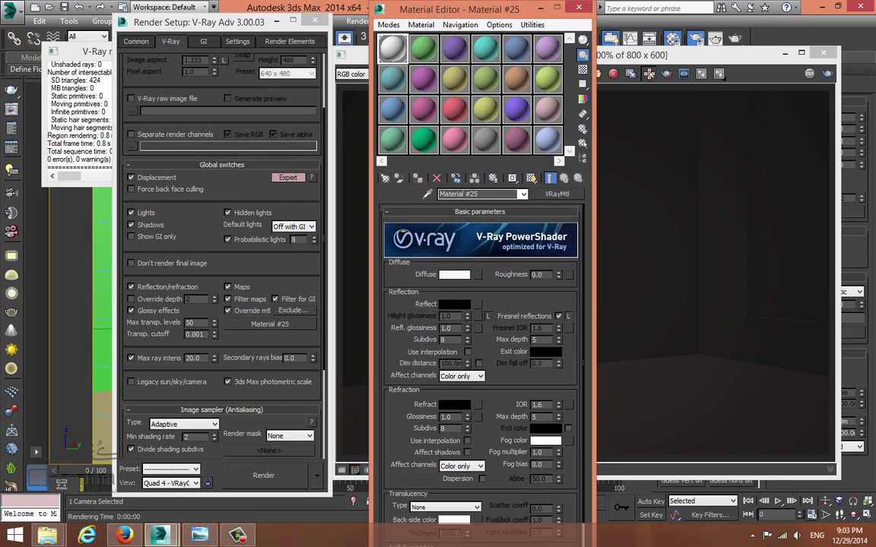
left_click(455, 274)
left_click_drag(465, 137, 470, 137)
left_click(446, 179)
key("m")
key("shift+q")
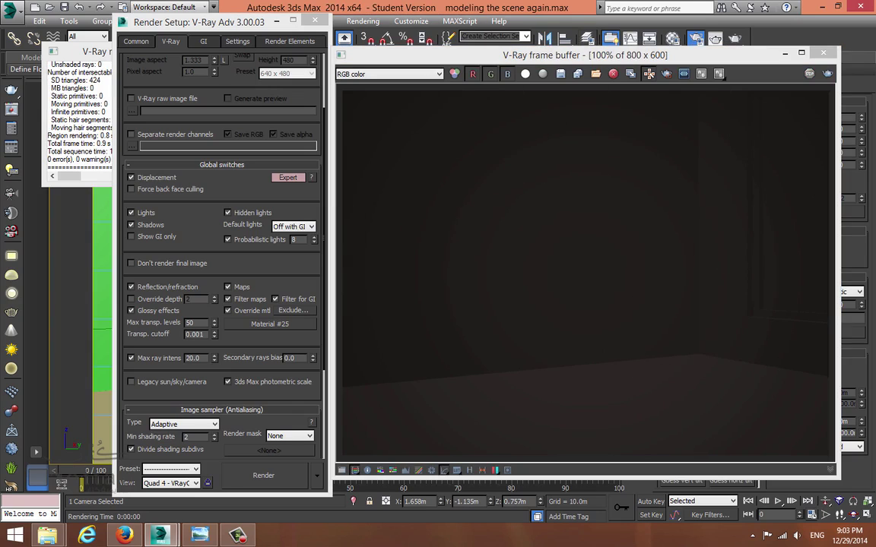
Turn off the image filter and show the Adaptive image sampler and Global DMC settings.
left_click_drag(219, 276, 219, 202)
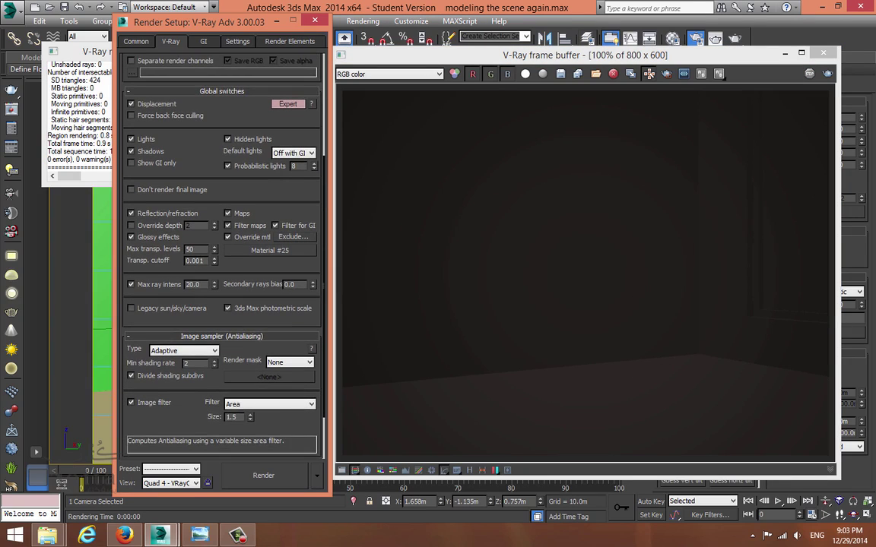
scroll(221, 250, "down", 3)
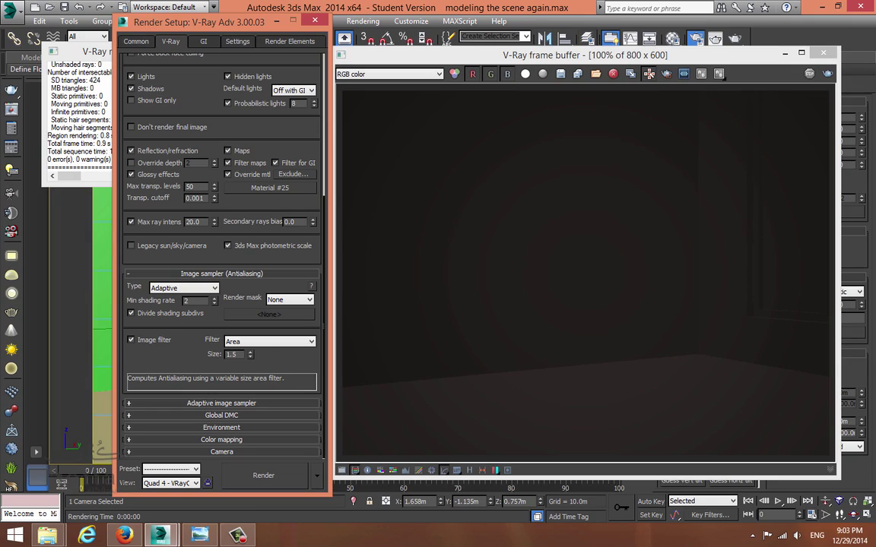
left_click(131, 340)
left_click(221, 404)
scroll(221, 380, "down", 2)
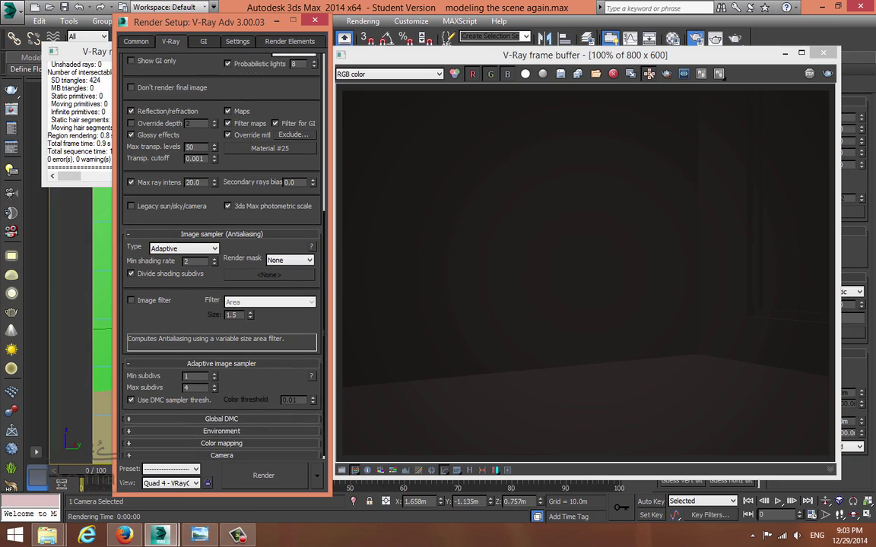
left_click(221, 416)
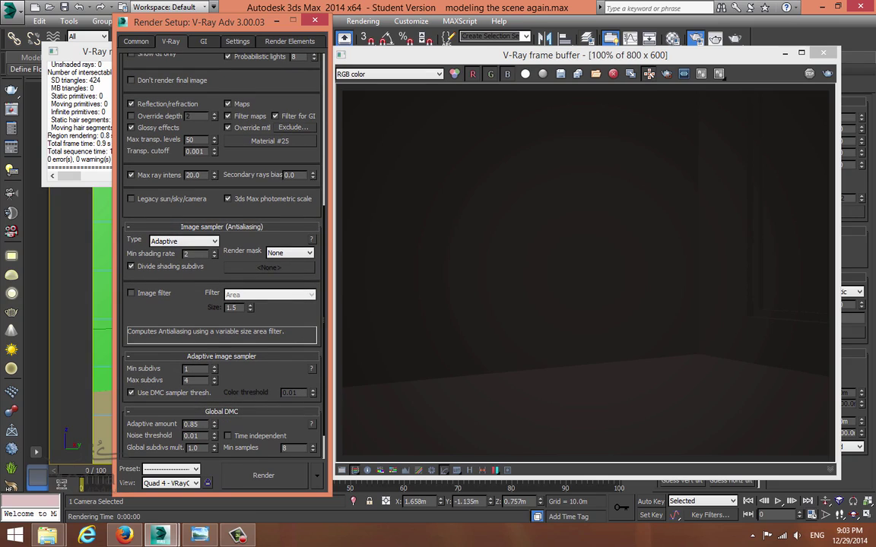
scroll(221, 416, "down", 3)
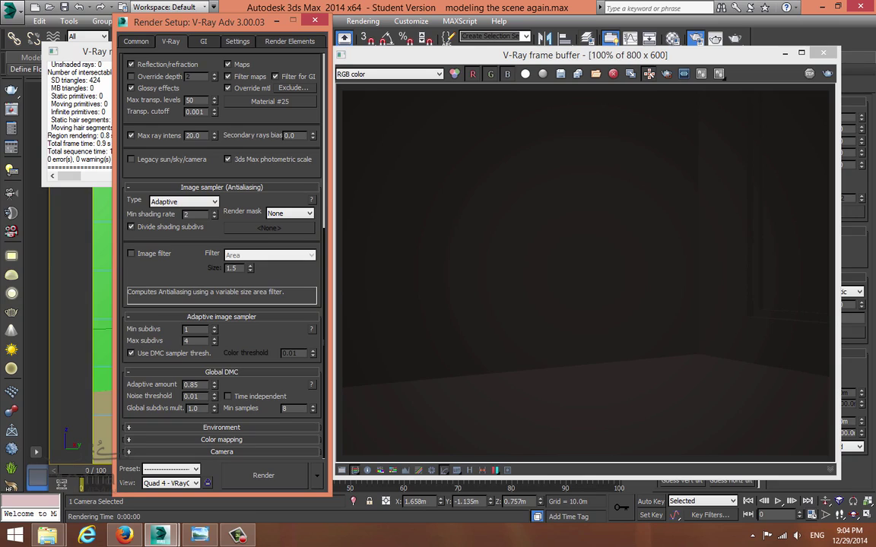
Show the expert-level Color mapping settings and turn on Clamp output.
left_click(221, 439)
scroll(221, 256, "down", 1)
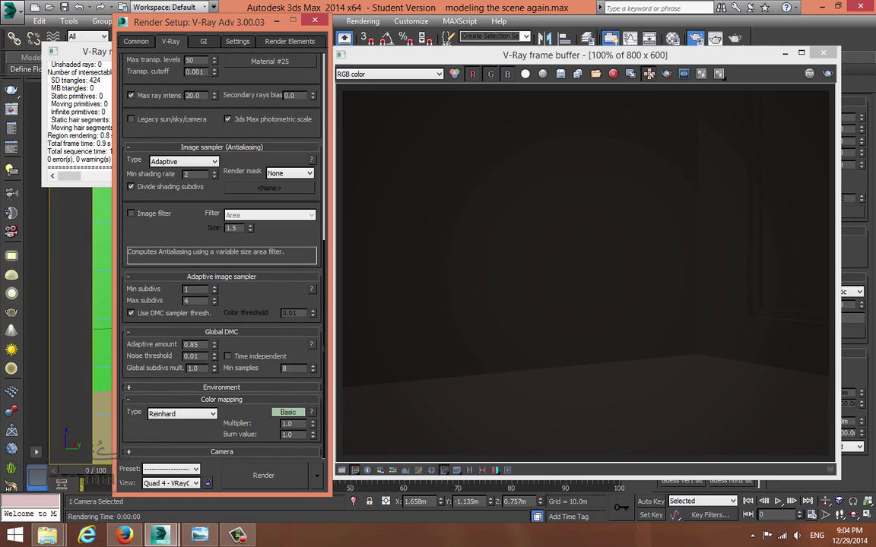
scroll(220, 266, "up", 3)
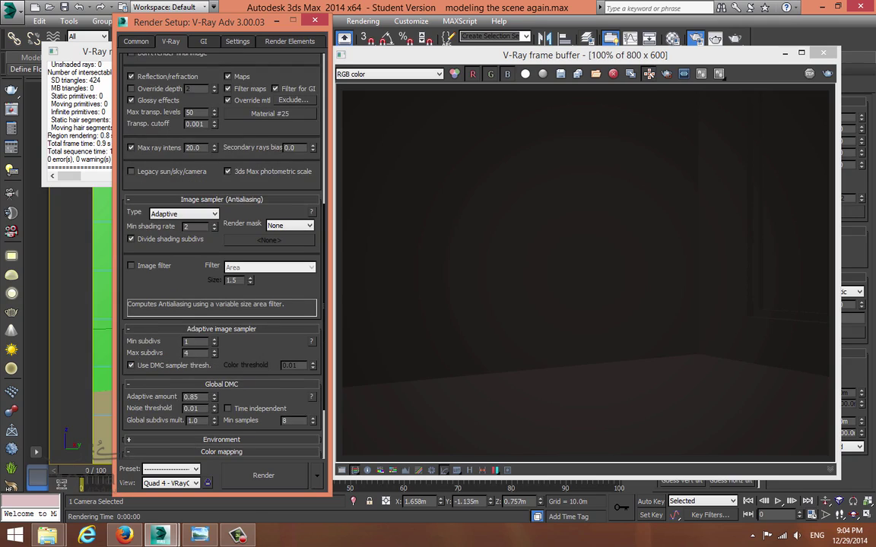
scroll(222, 258, "down", 5)
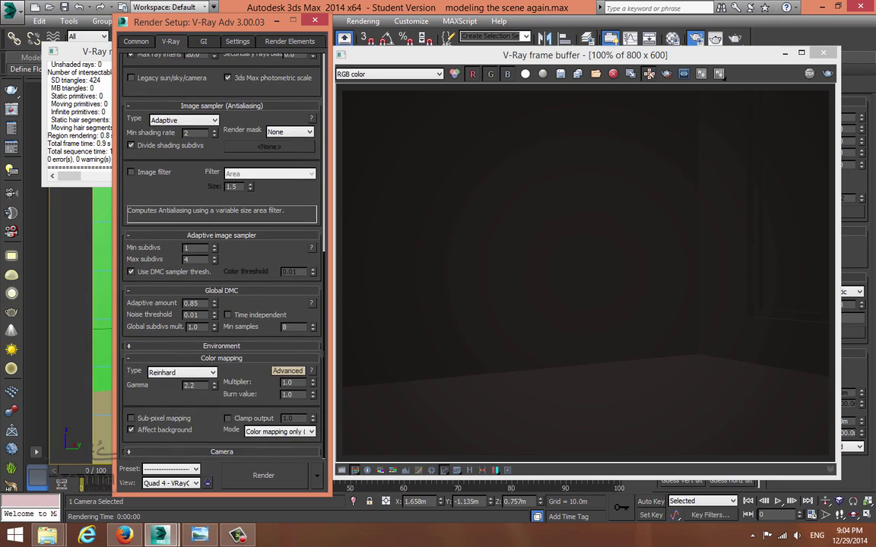
scroll(221, 259, "up", 5)
scroll(221, 304, "down", 6)
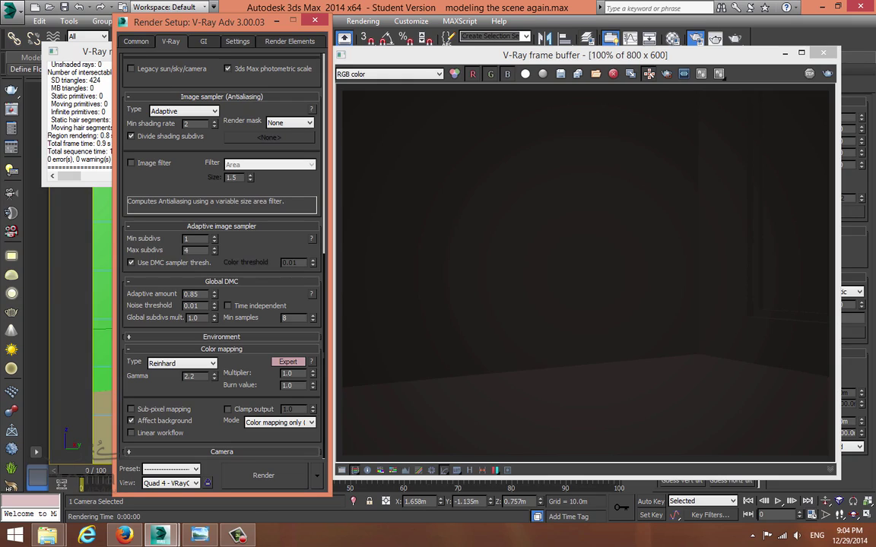
left_click(228, 410)
Enable global illumination with its expert settings shown, and set the secondary engine to Light cache.
left_click(203, 42)
left_click(131, 74)
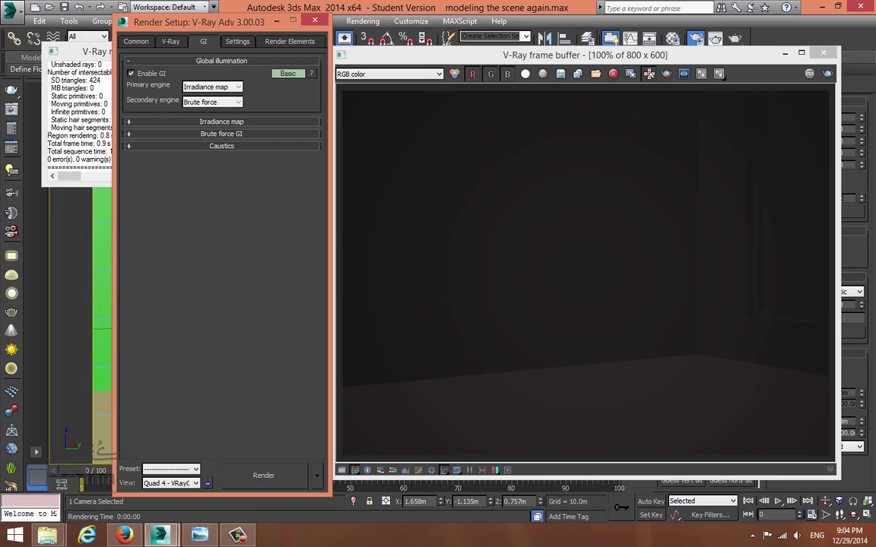
left_click(288, 74)
left_click(288, 74)
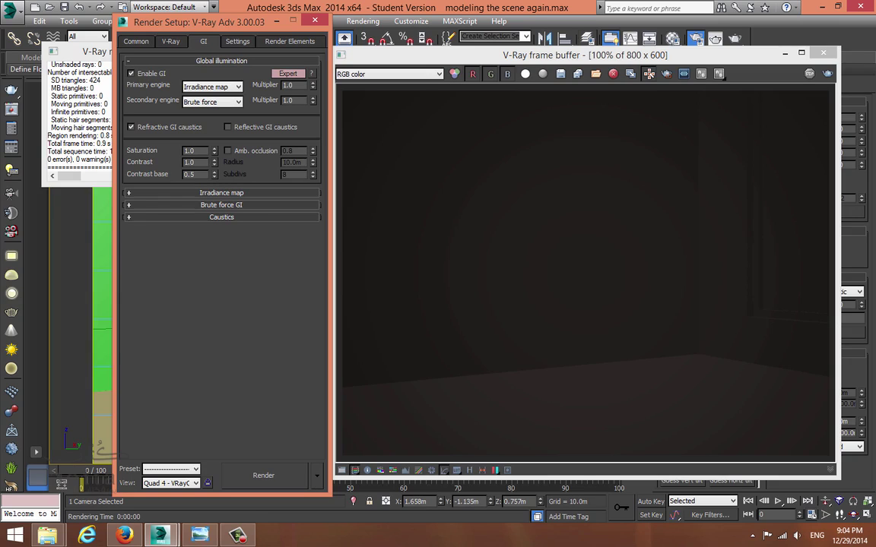
left_click(213, 102)
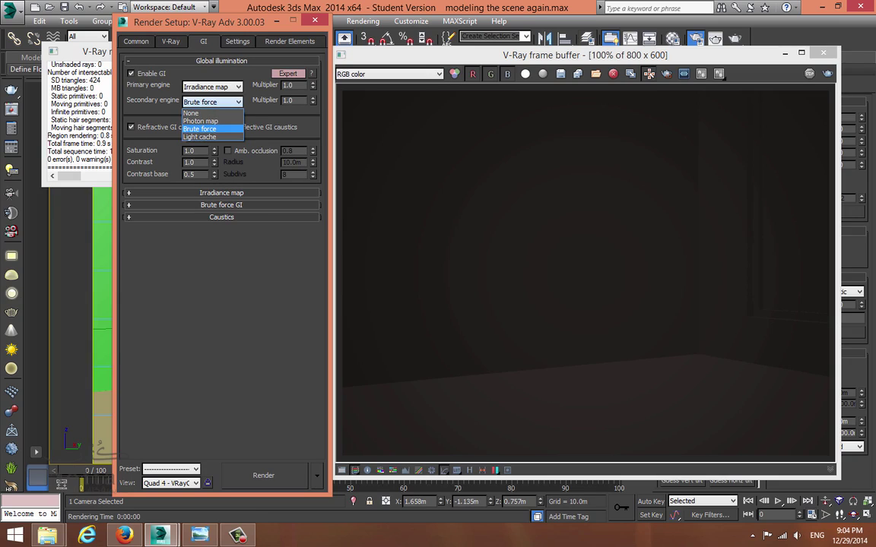
left_click(201, 137)
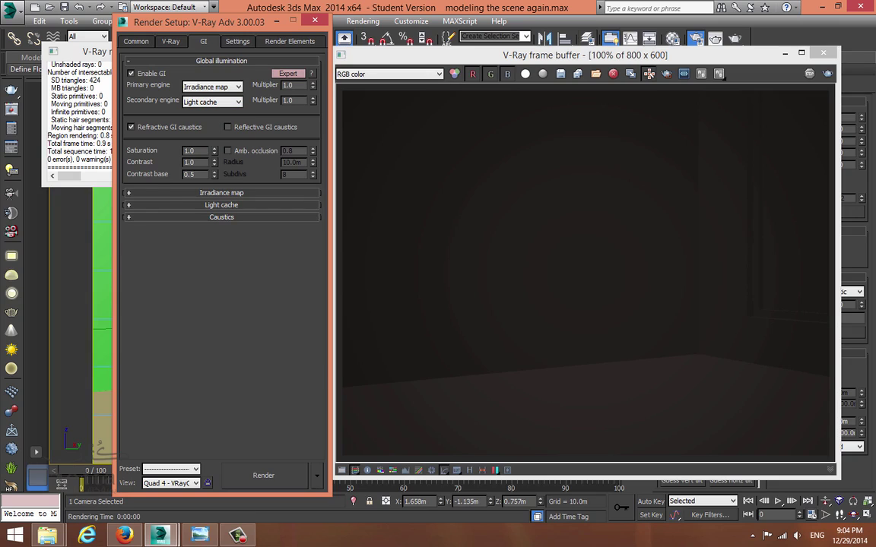
Set the Irradiance map to the Low preset, show its expert settings, and set Interp. samples to 30.
left_click(221, 193)
left_click(216, 207)
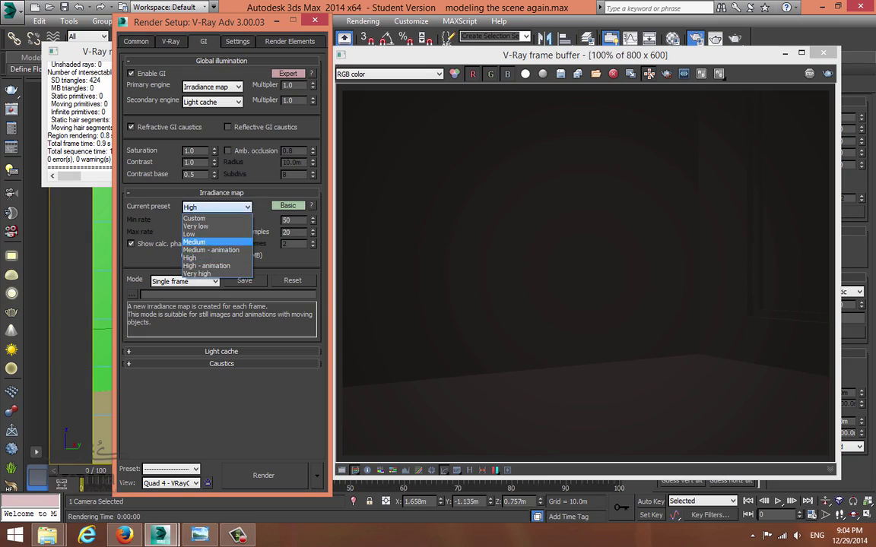
left_click(204, 234)
left_click(288, 206)
left_click(288, 207)
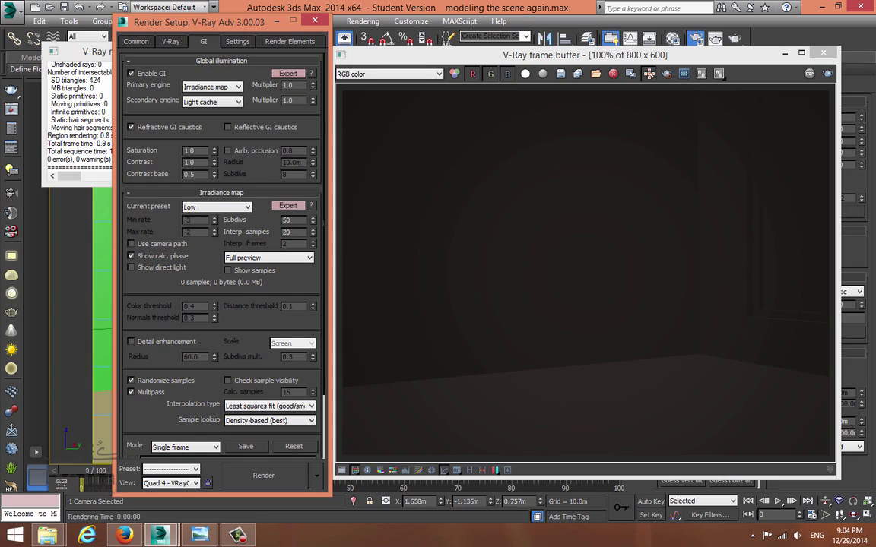
double_click(288, 233)
type("30")
key("Return")
Set the Light cache subdivs to 450.
left_click_drag(255, 293, 254, 238)
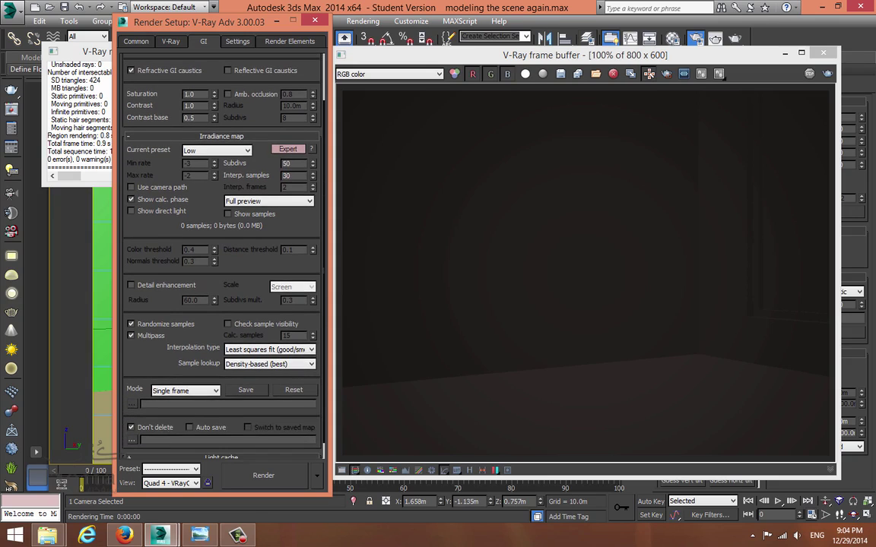
scroll(221, 267, "down", 1)
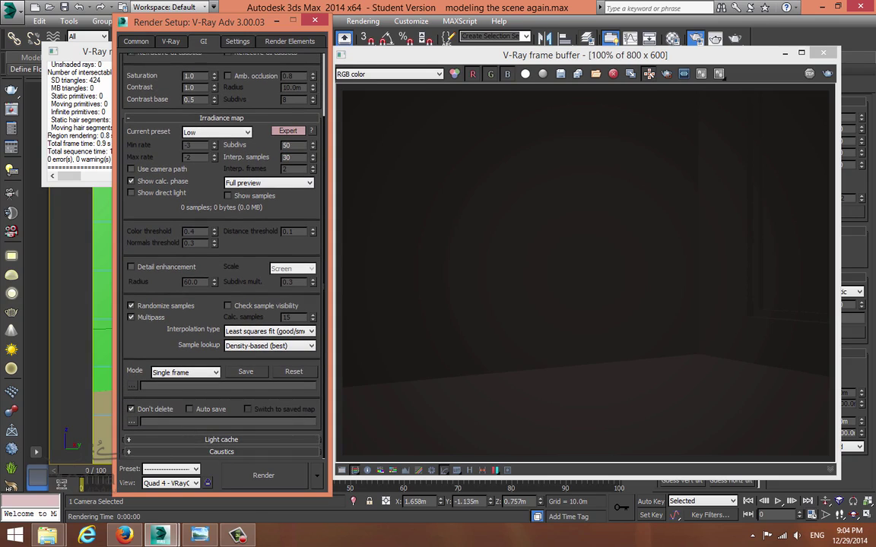
left_click(222, 440)
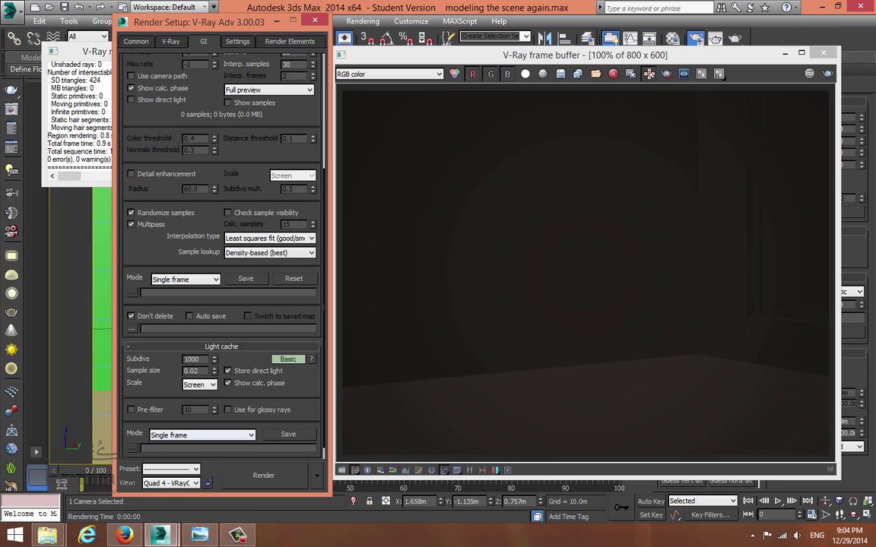
scroll(212, 395, "down", 1)
double_click(192, 345)
type("450")
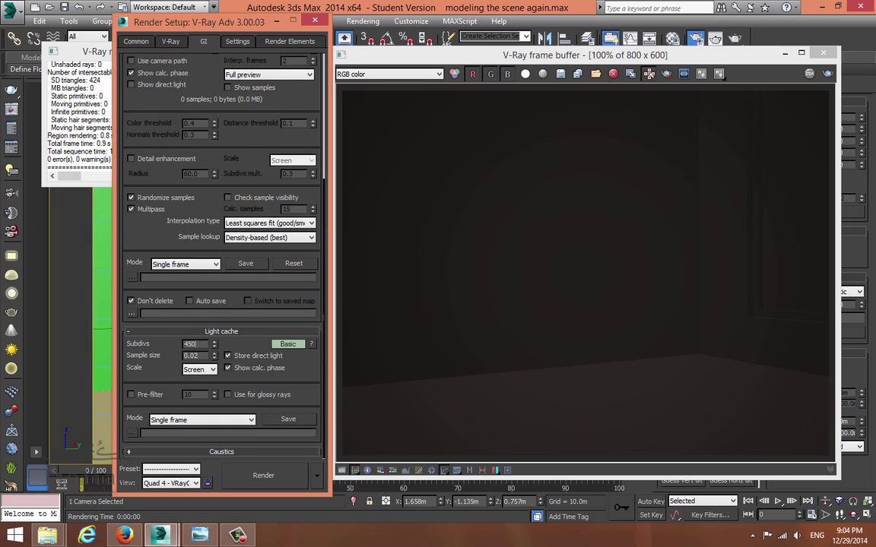
Show the Light cache's expert-level settings and turn on Use for glossy rays.
key("Return")
scroll(254, 343, "up", 3)
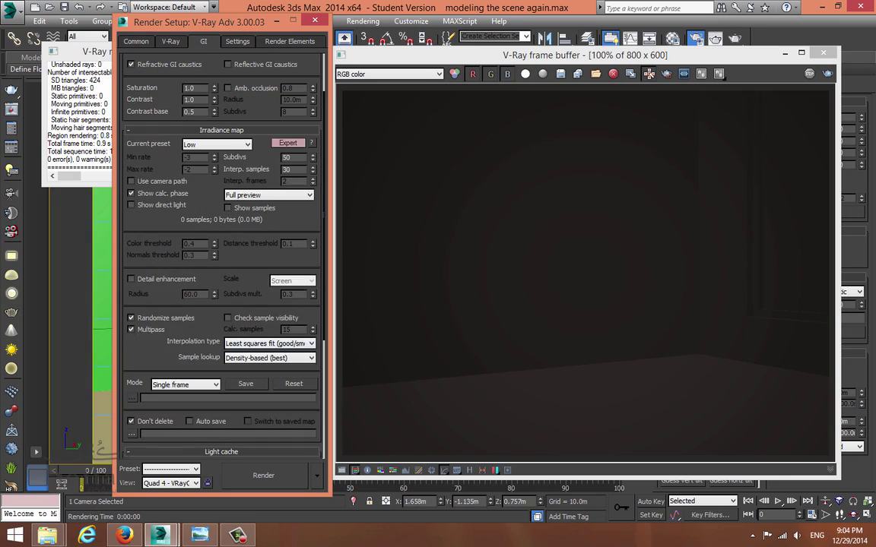
scroll(220, 266, "down", 9)
scroll(258, 273, "down", 4)
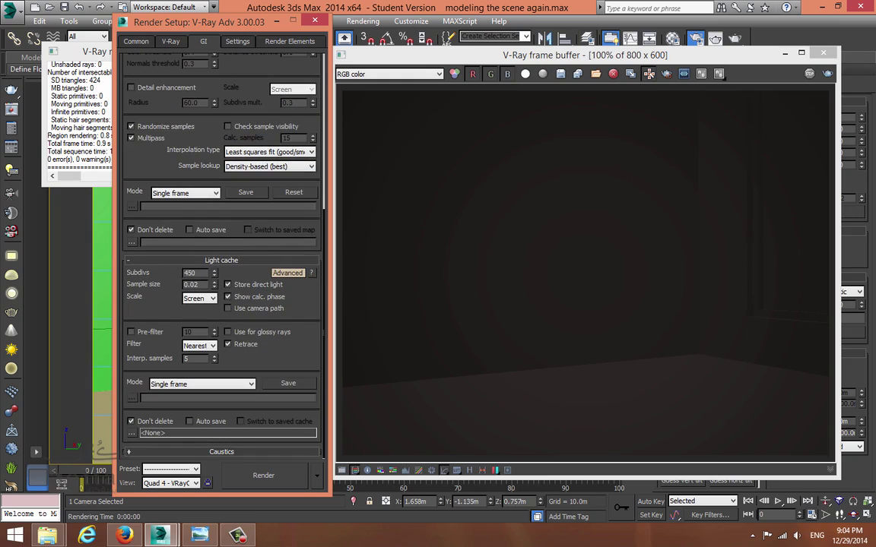
left_click(288, 272)
scroll(258, 273, "down", 5)
scroll(220, 266, "down", 10)
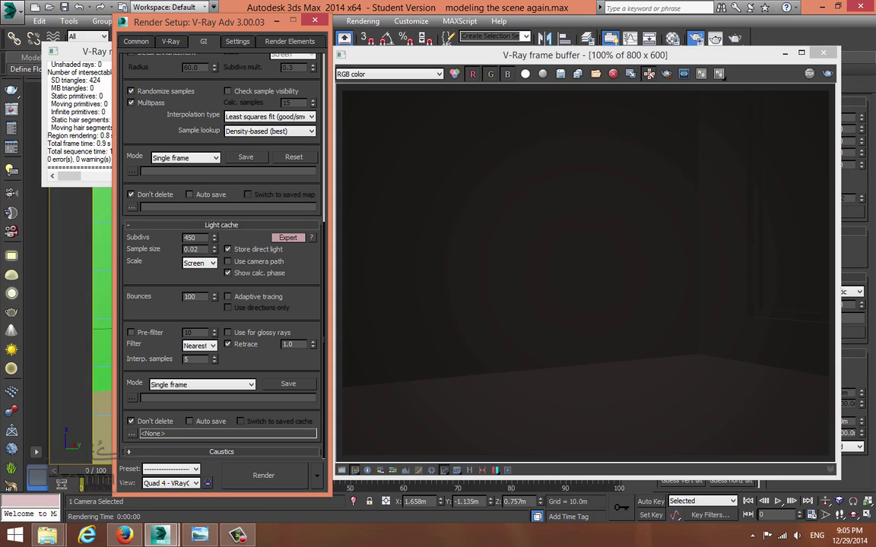
left_click(228, 333)
Bring up the V-Ray System settings and render the camera view as a test.
left_click(237, 42)
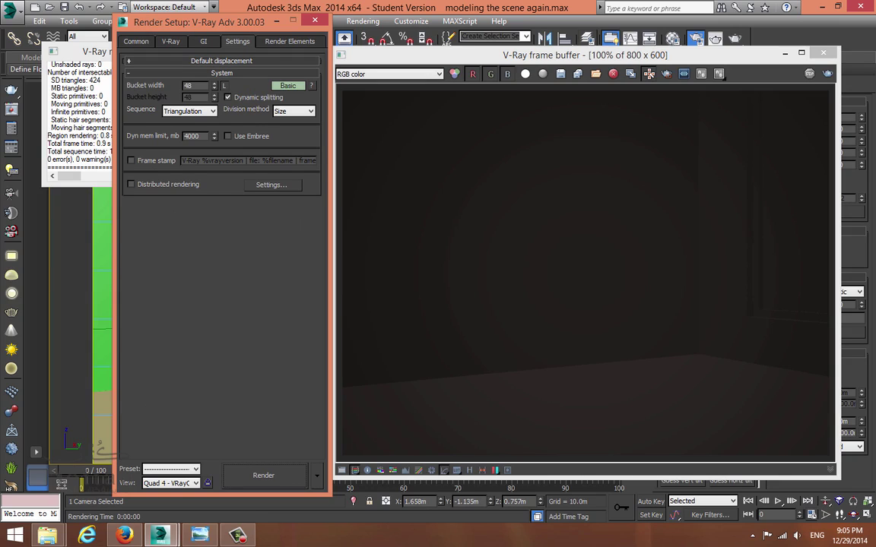
left_click(263, 476)
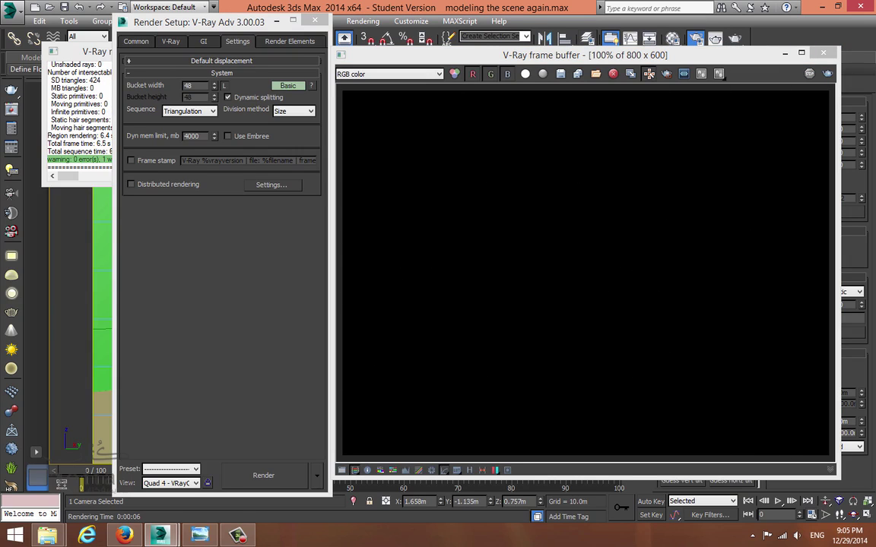
Show the expert-level System settings and set the bucket width to 16.
left_click(289, 86)
left_click(289, 85)
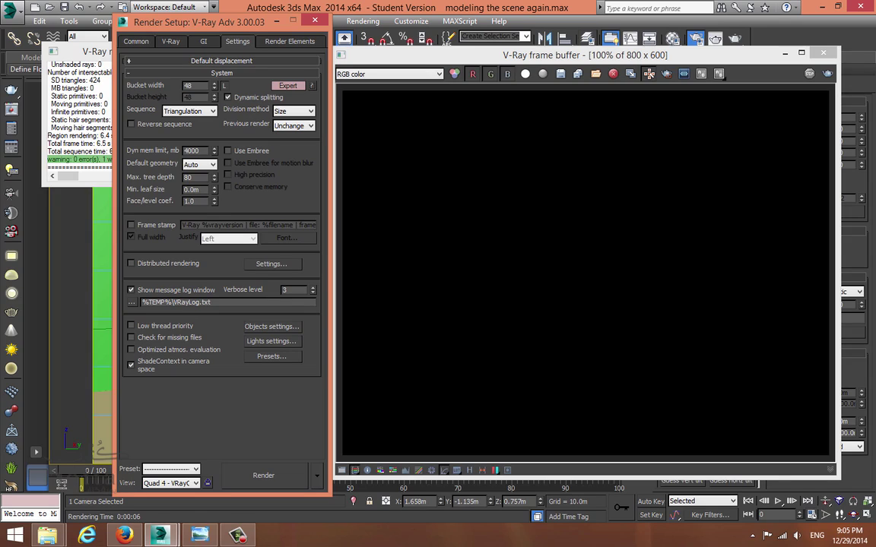
left_click_drag(198, 86, 12, 88)
type("16")
key("Return")
Set the dynamic memory limit to 14000 MB and turn on Use Embree.
left_click_drag(200, 151, 181, 151)
type("14000")
left_click(228, 150)
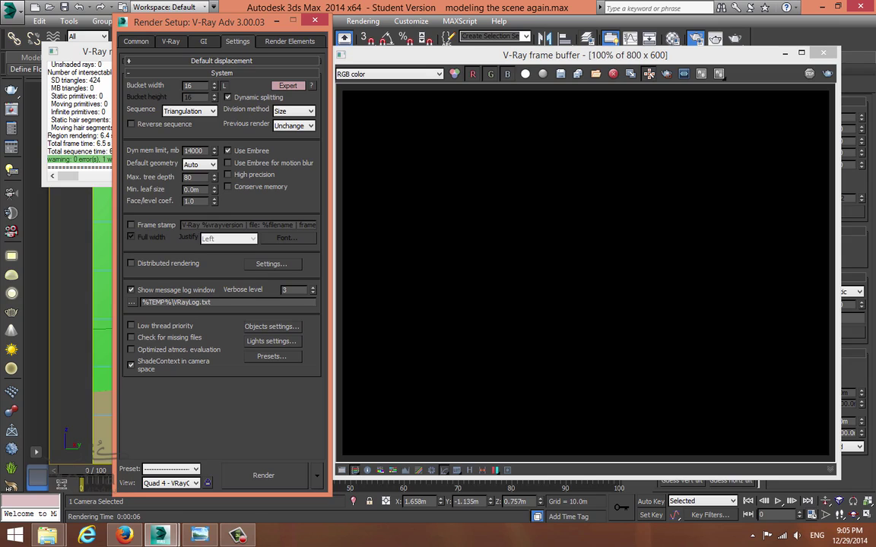
Close Render Setup, render the VRayCam001 view again, and dismiss the V-Ray frame buffer and message windows.
left_click(315, 20)
left_click(216, 49)
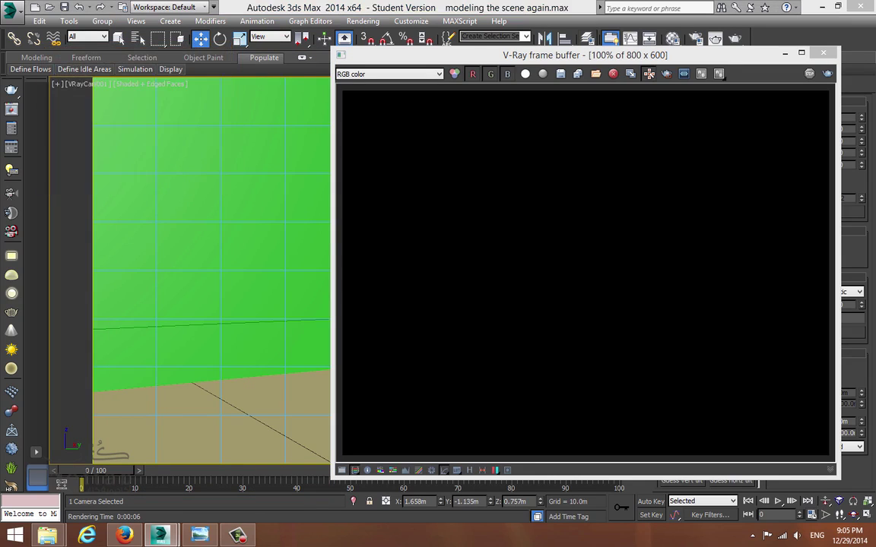
key("alt+w")
right_click(190, 152)
key("alt+w")
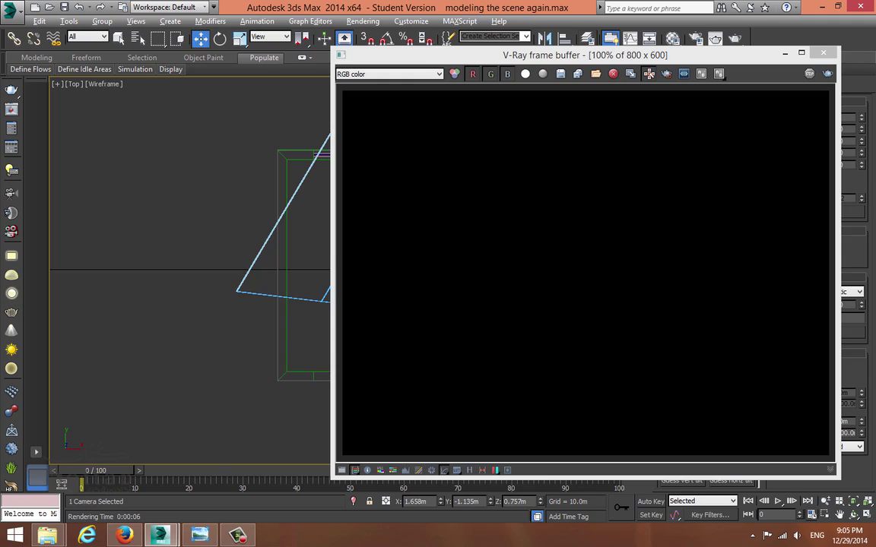
left_click(823, 52)
middle_click_drag(486, 282, 475, 274)
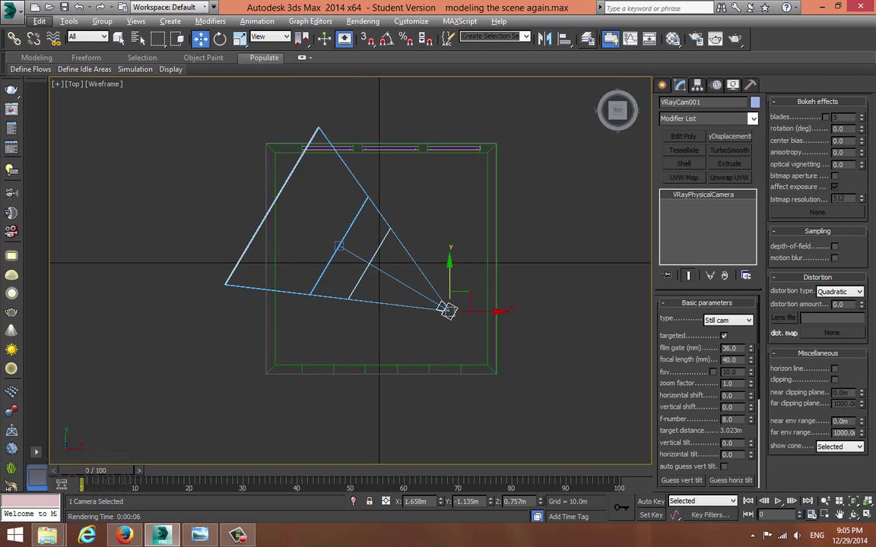
key("alt+w")
key("alt+w")
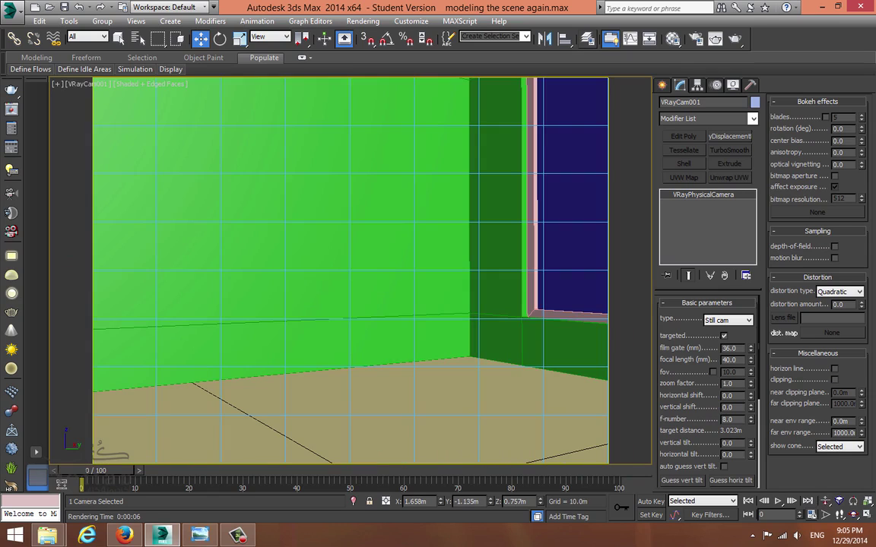
key("shift+q")
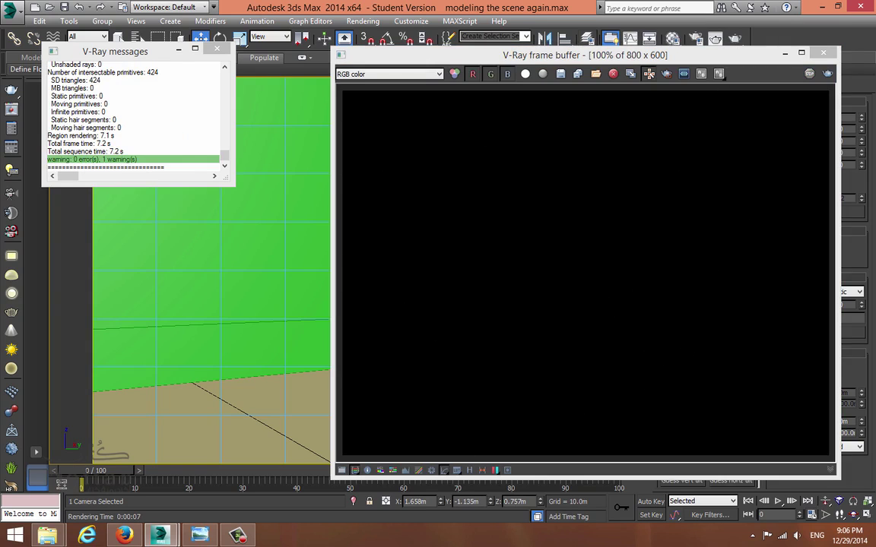
left_click(824, 53)
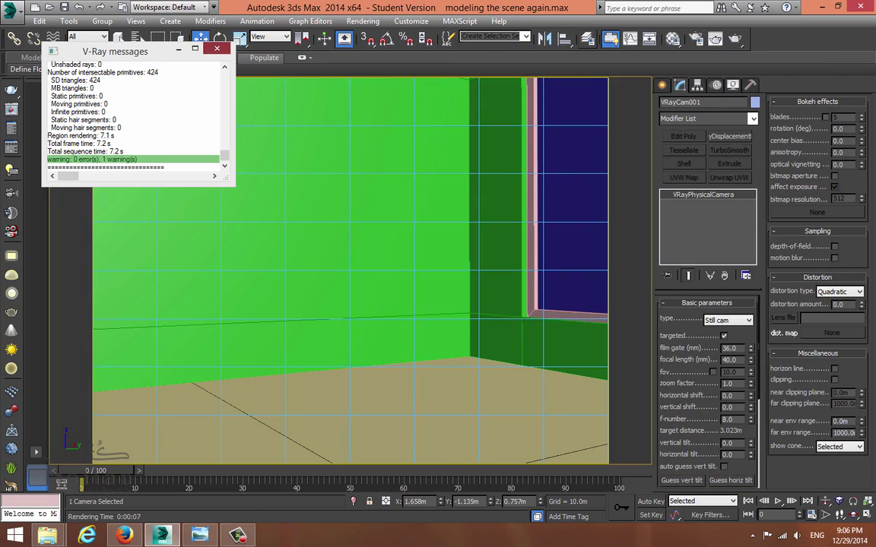
left_click(217, 49)
Create a Sphere-type VRayLight with a radius of about 0.425 m at the centre of the room in the Top view.
key("alt+w")
right_click(228, 190)
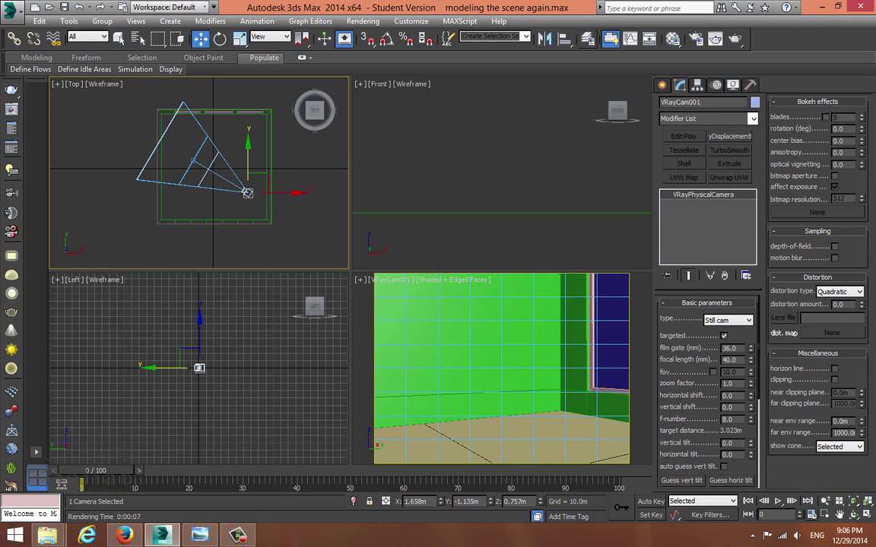
key("alt+w")
left_click(662, 85)
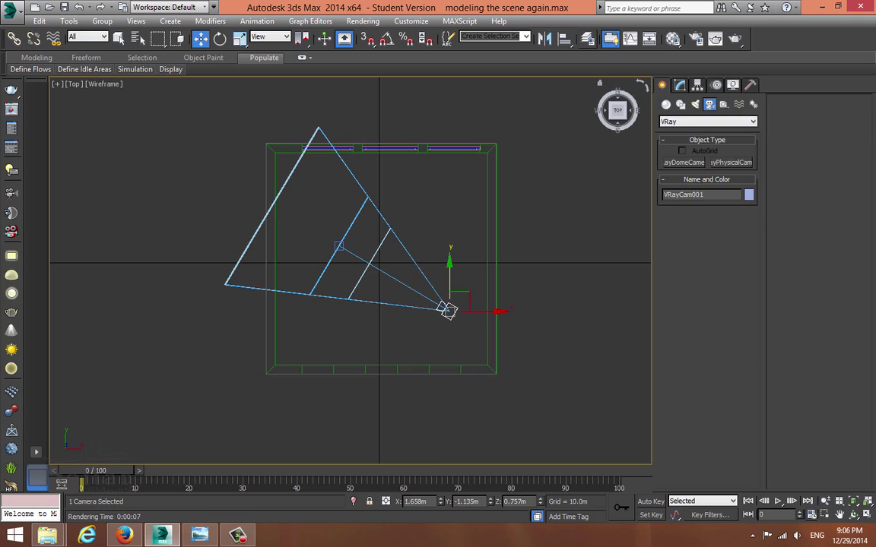
left_click(695, 105)
left_click(708, 122)
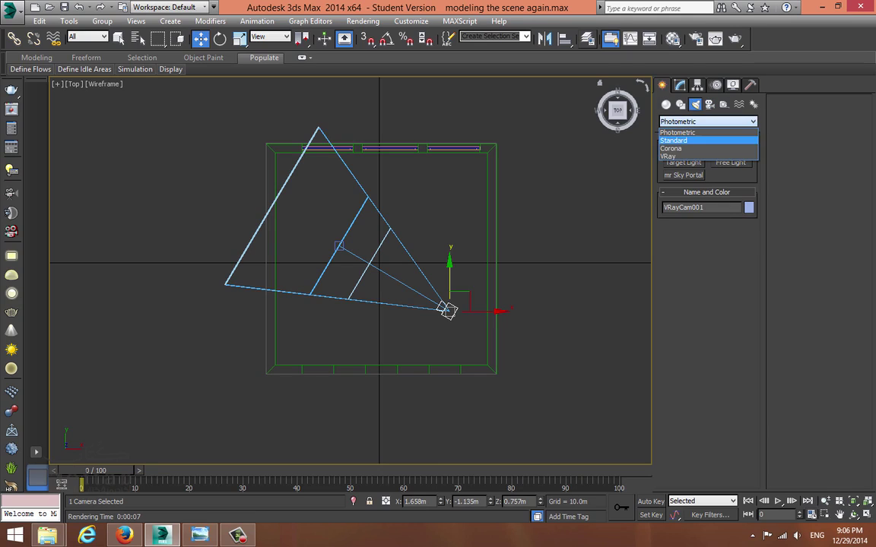
left_click(684, 157)
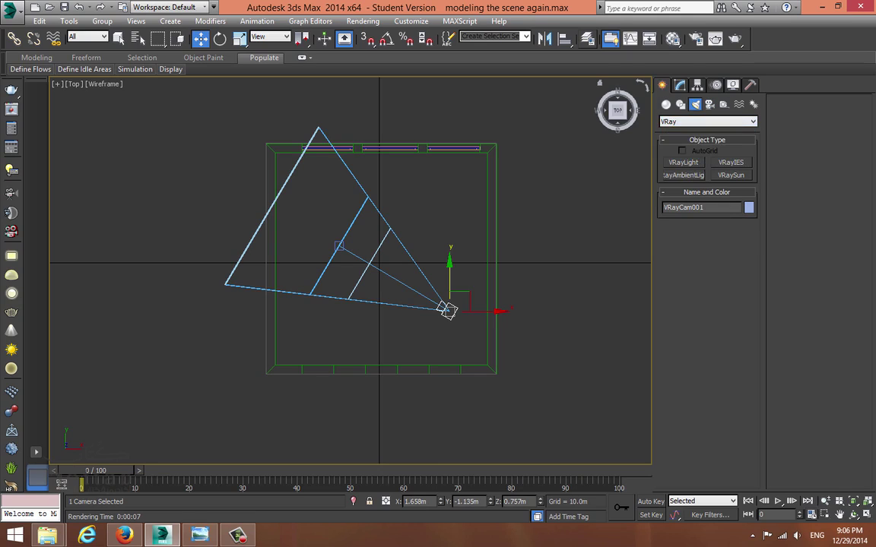
left_click(684, 163)
left_click(830, 137)
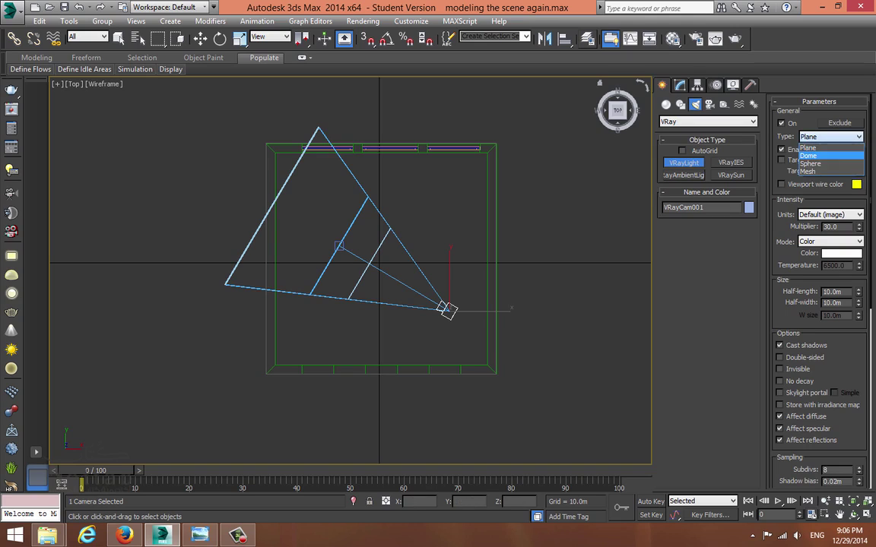
left_click(825, 164)
left_click_drag(380, 262, 398, 262)
key("w")
Raise the sphere light in the Front view to a height of about 2.5 m, just below the ceiling.
key("alt+w")
right_click(493, 185)
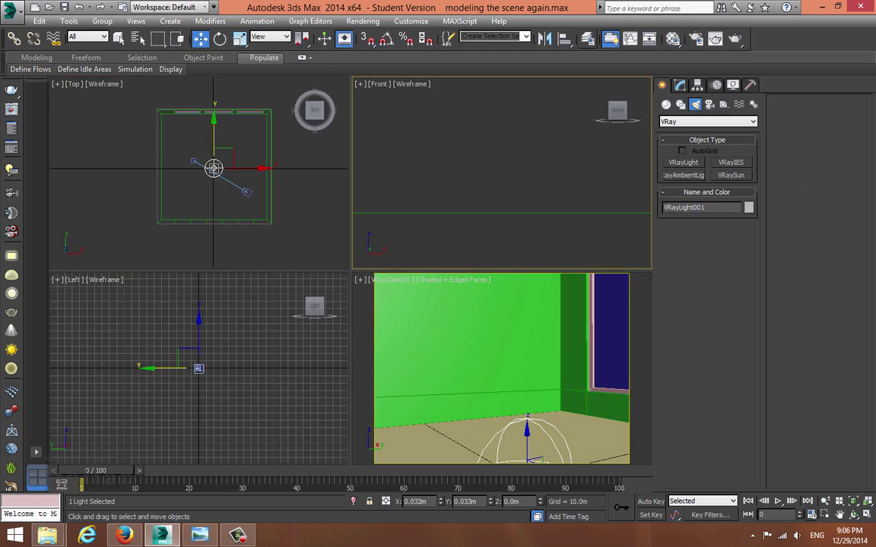
key("alt+w")
key("z")
scroll(492, 186, "down", 9)
middle_click_drag(493, 186, 473, 323)
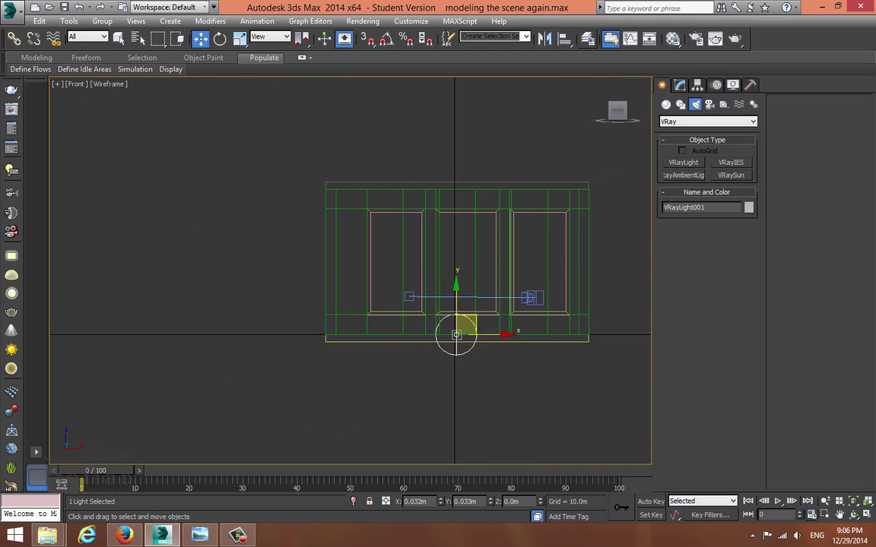
left_click_drag(456, 302, 456, 181)
Set the sphere light's intensity multiplier to 5.
left_click(680, 84)
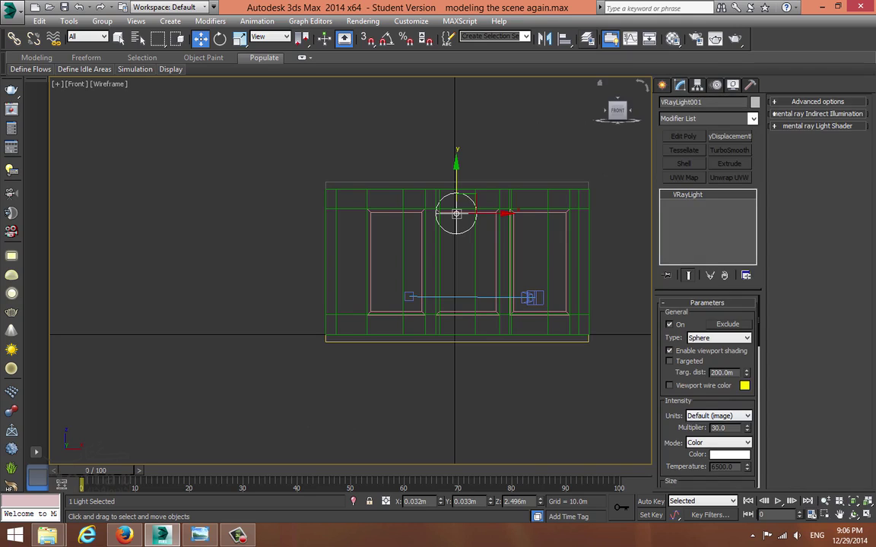
scroll(707, 396, "down", 5)
scroll(707, 380, "up", 2)
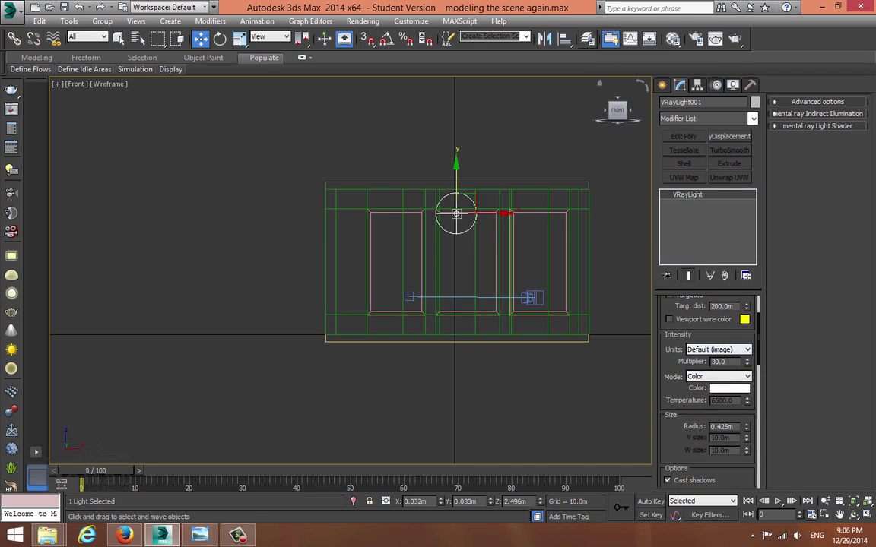
double_click(718, 362)
type("5")
key("Return")
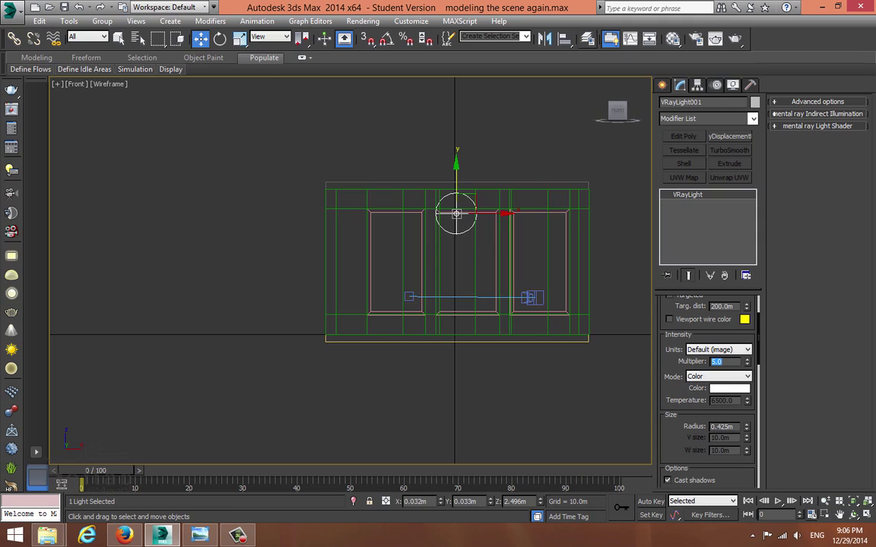
Switch the light's color mode to Temperature with a value of 5000 and make the light invisible.
left_click(718, 376)
left_click(713, 395)
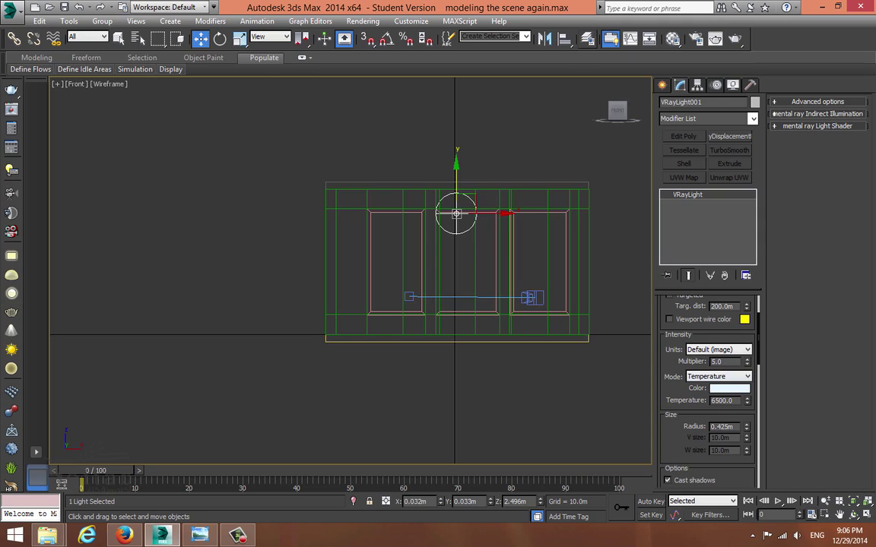
double_click(721, 401)
type("4500")
key("Return")
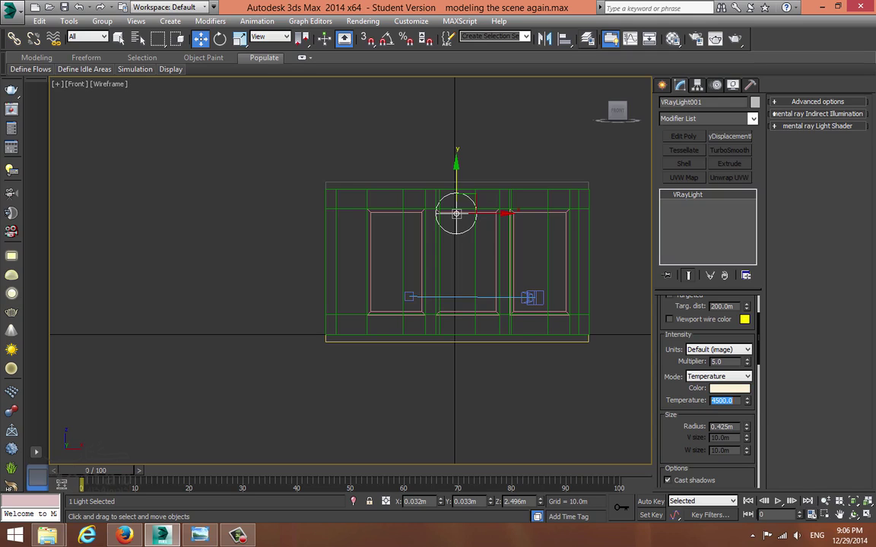
type("5000")
key("Return")
left_click_drag(675, 460, 675, 306)
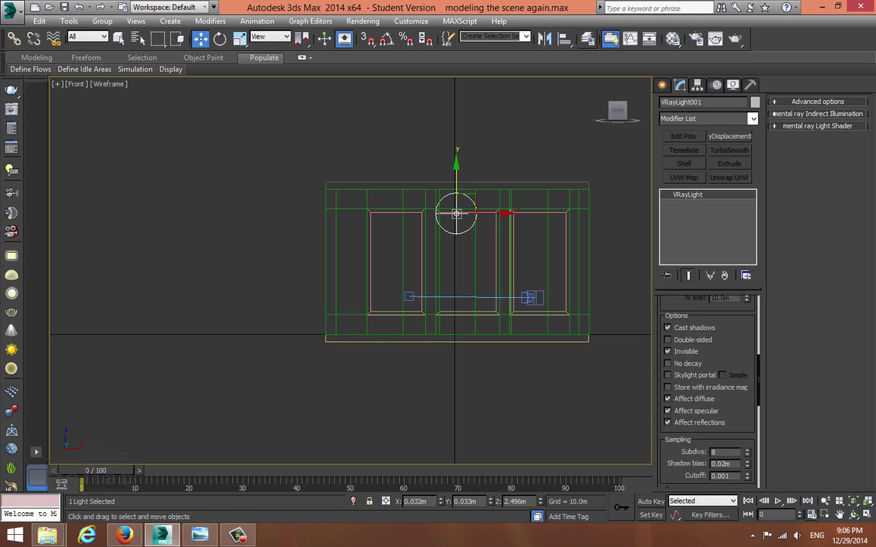
scroll(706, 365, "down", 3)
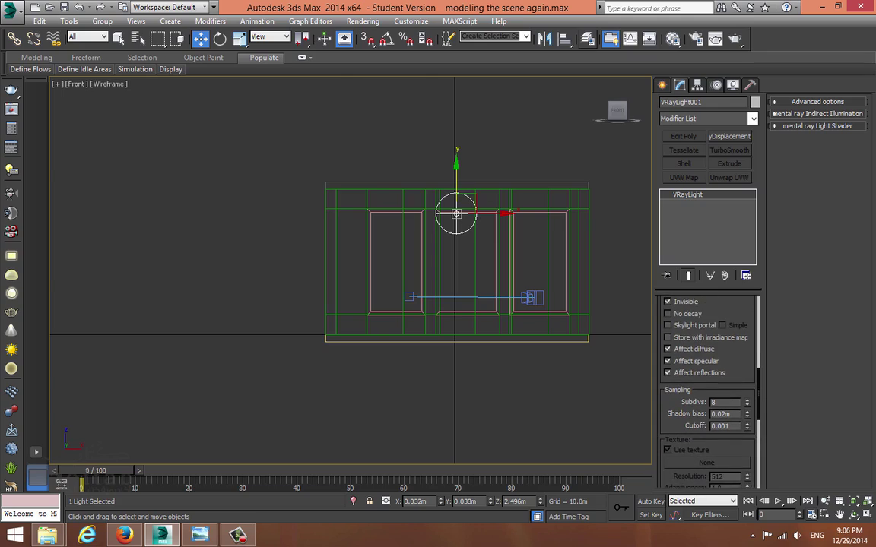
Render the VRayCam001 view to check the room's lighting from the sphere light.
key("alt+w")
right_click(502, 366)
key("alt+w")
key("shift+q")
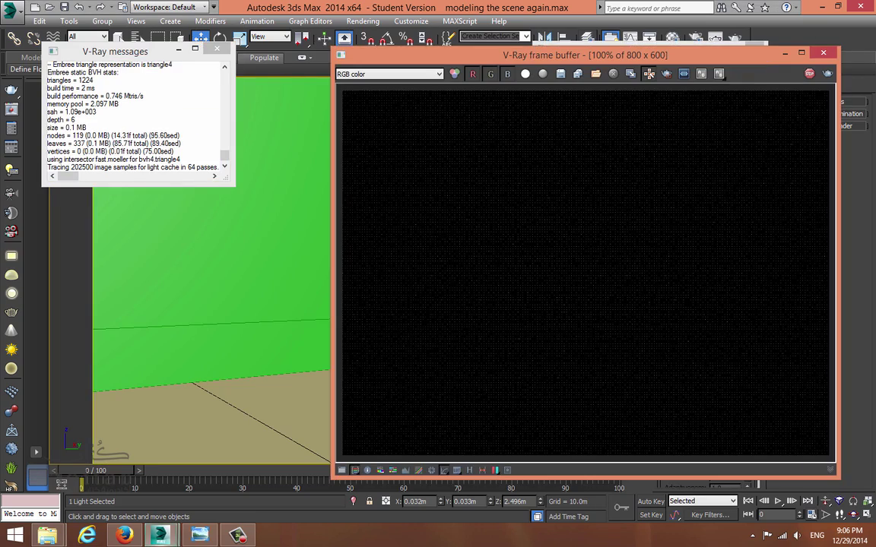